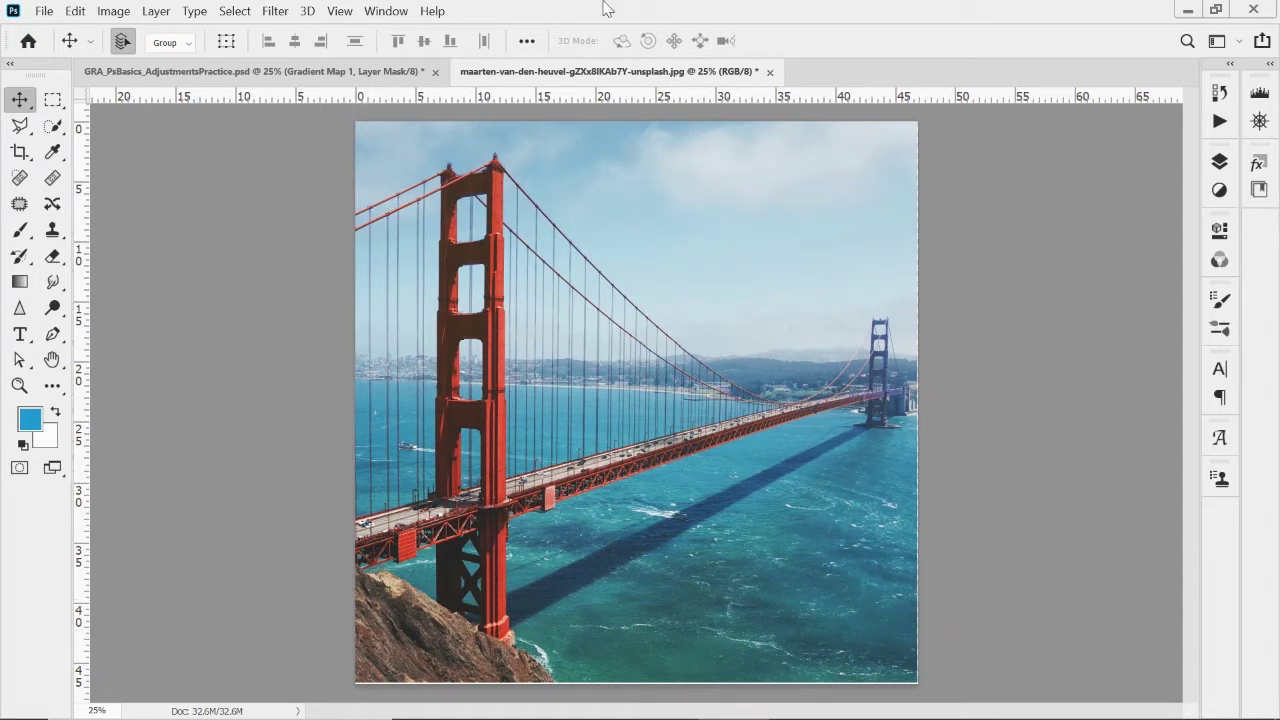
# - Review the available adjustment layer types and bring up the document's layer stack
pyautogui.click(158, 14)
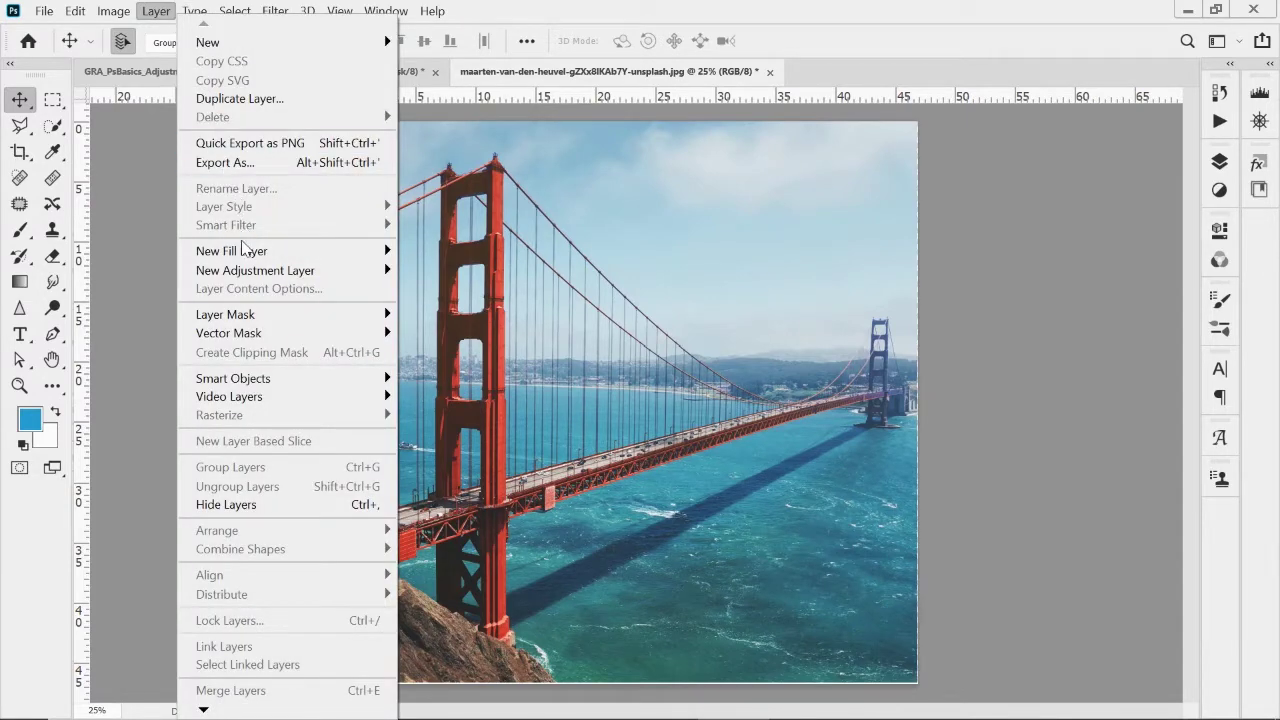
pyautogui.moveTo(250, 276)
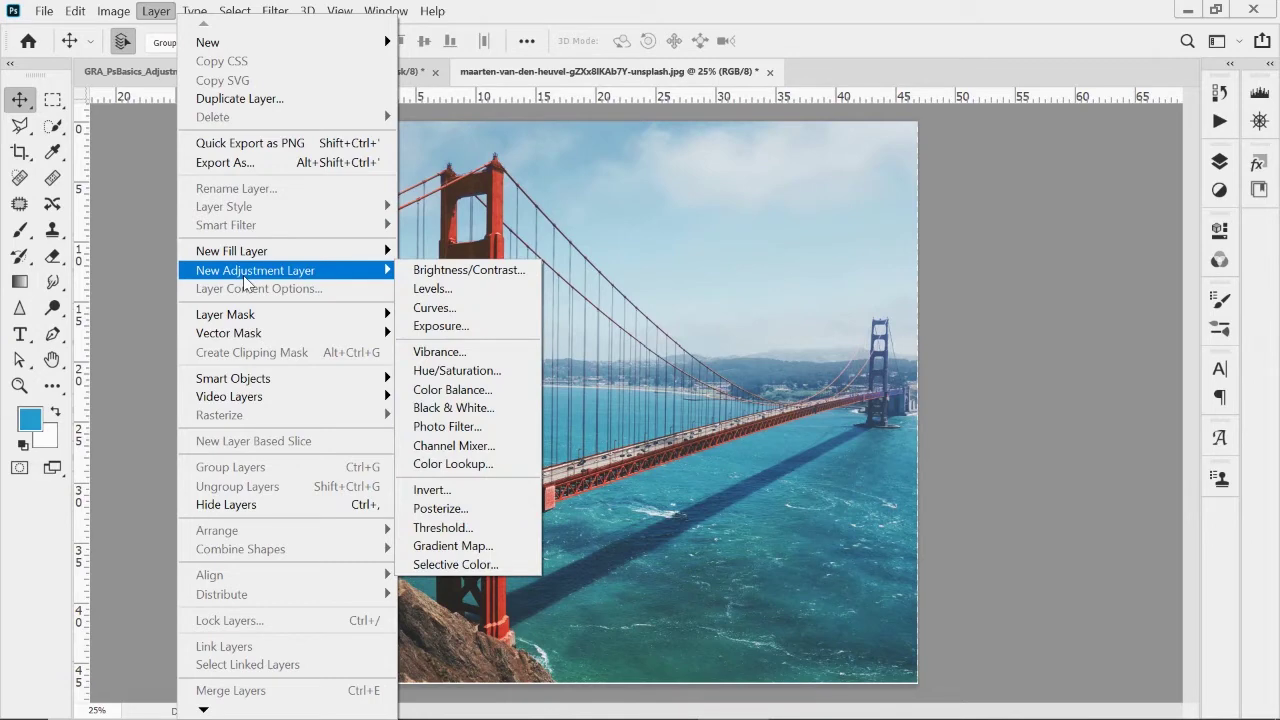
pyautogui.moveTo(376, 20)
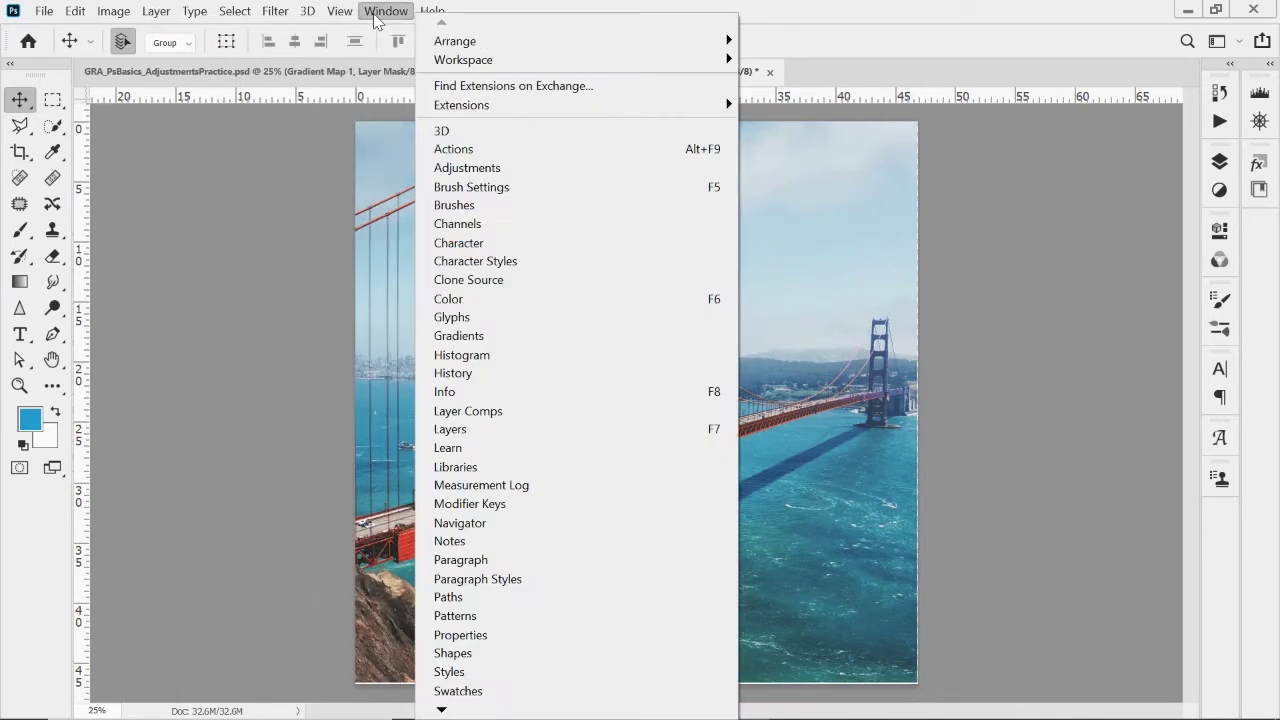
pyautogui.click(475, 170)
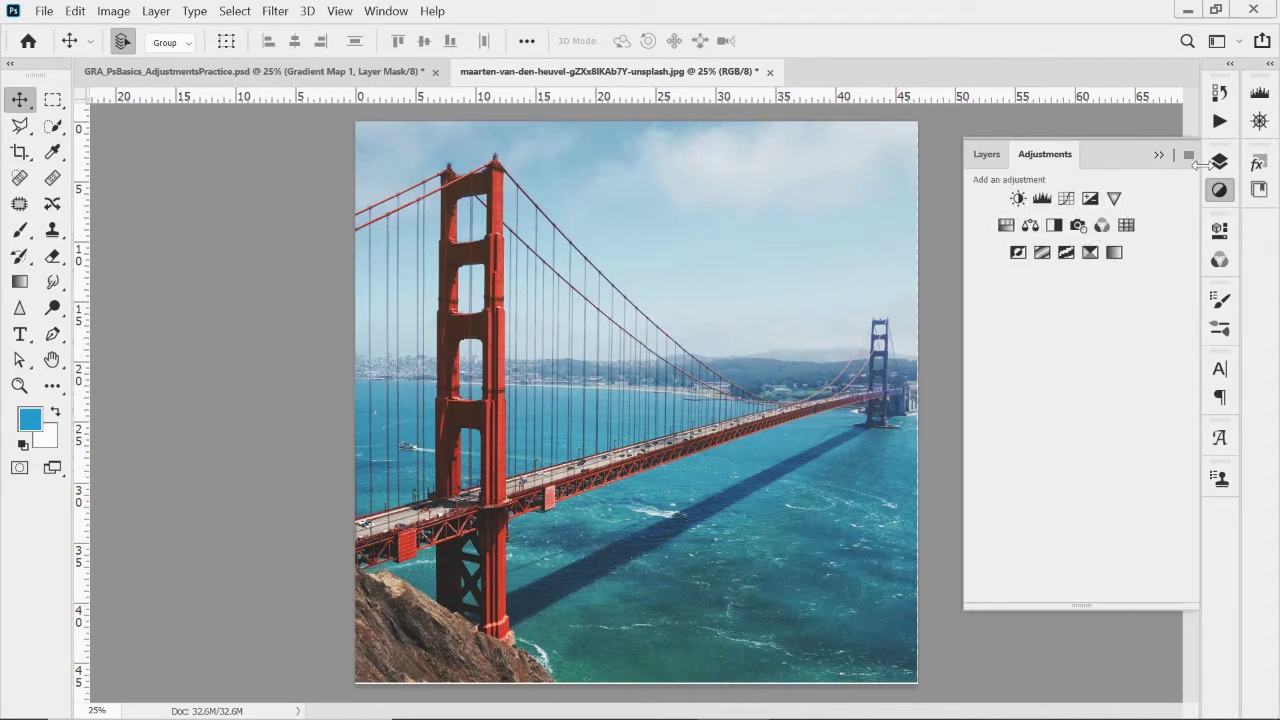
pyautogui.click(1220, 163)
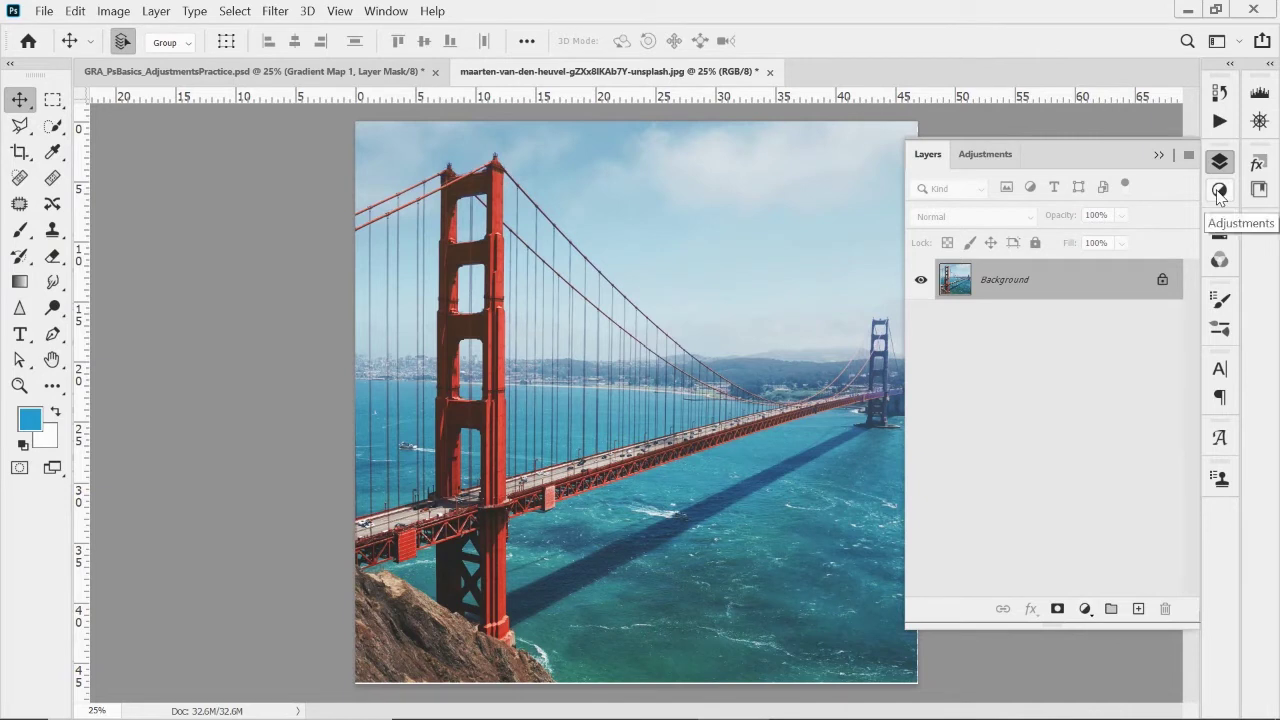
# - Add a gradient fill layer over the bridge photo using the Green_08 preset from the Greens group
pyautogui.click(1085, 609)
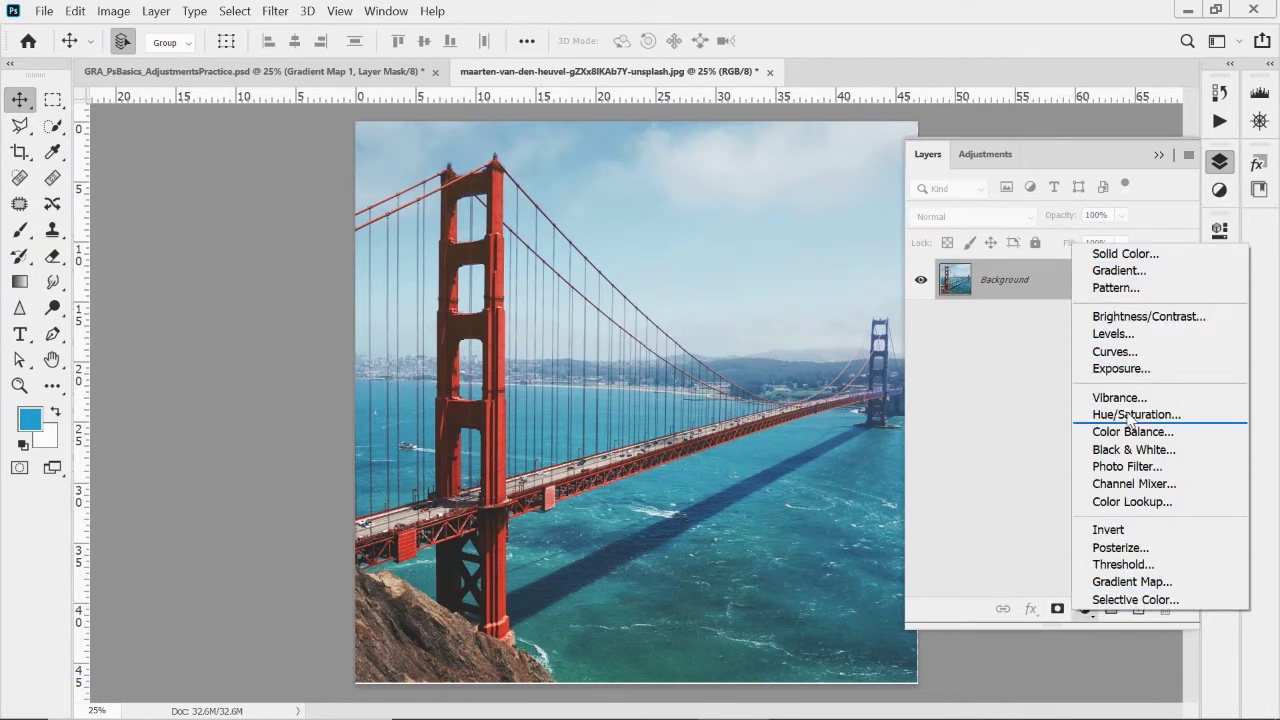
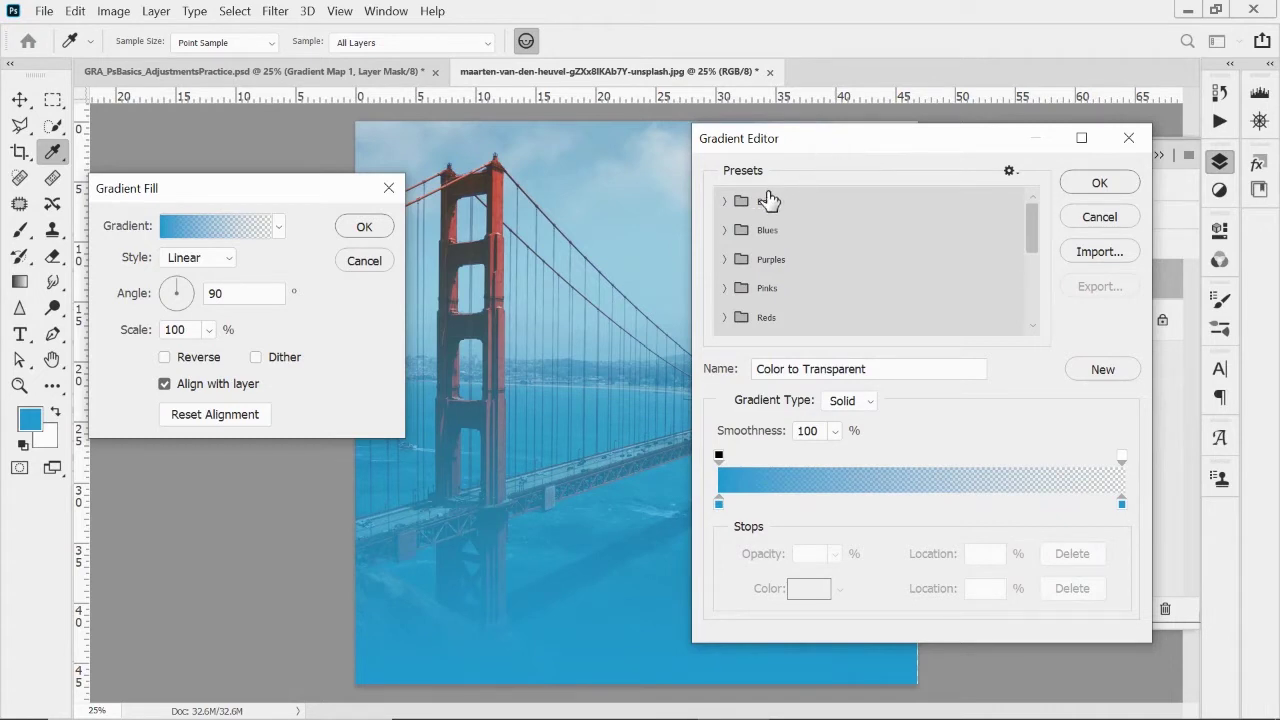
pyautogui.scroll(-3, 966, 271)
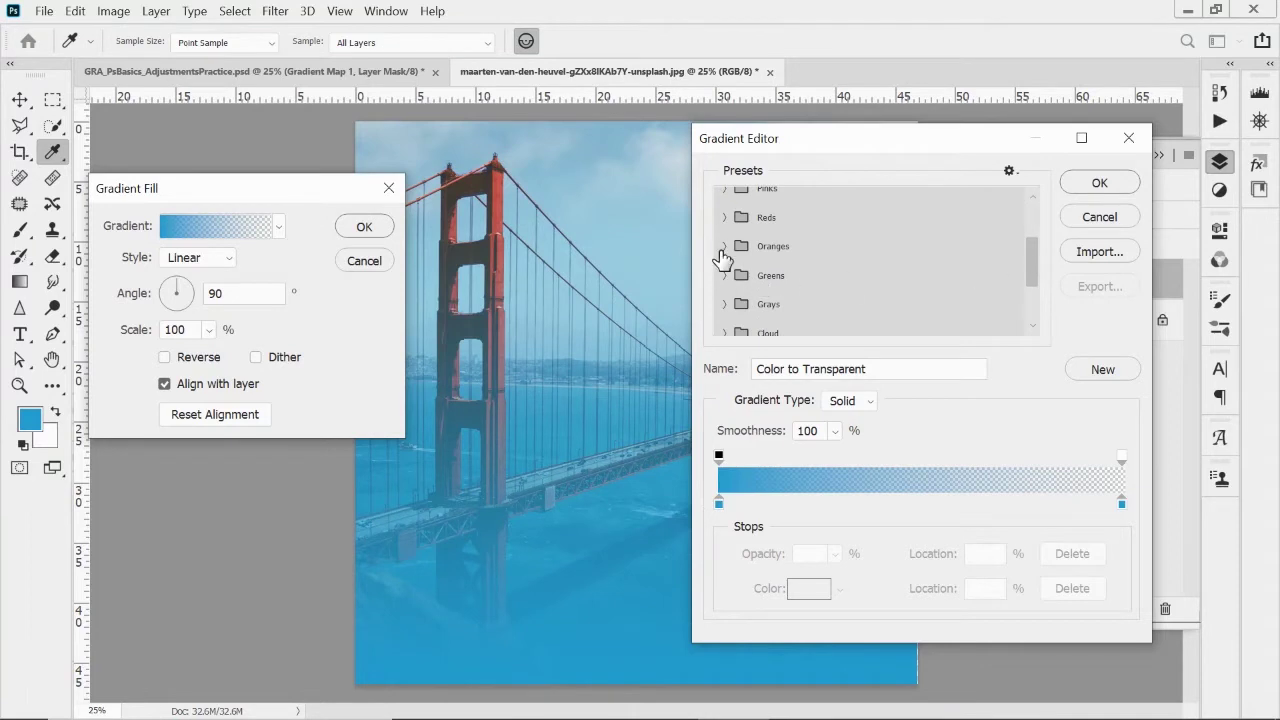
pyautogui.click(722, 247)
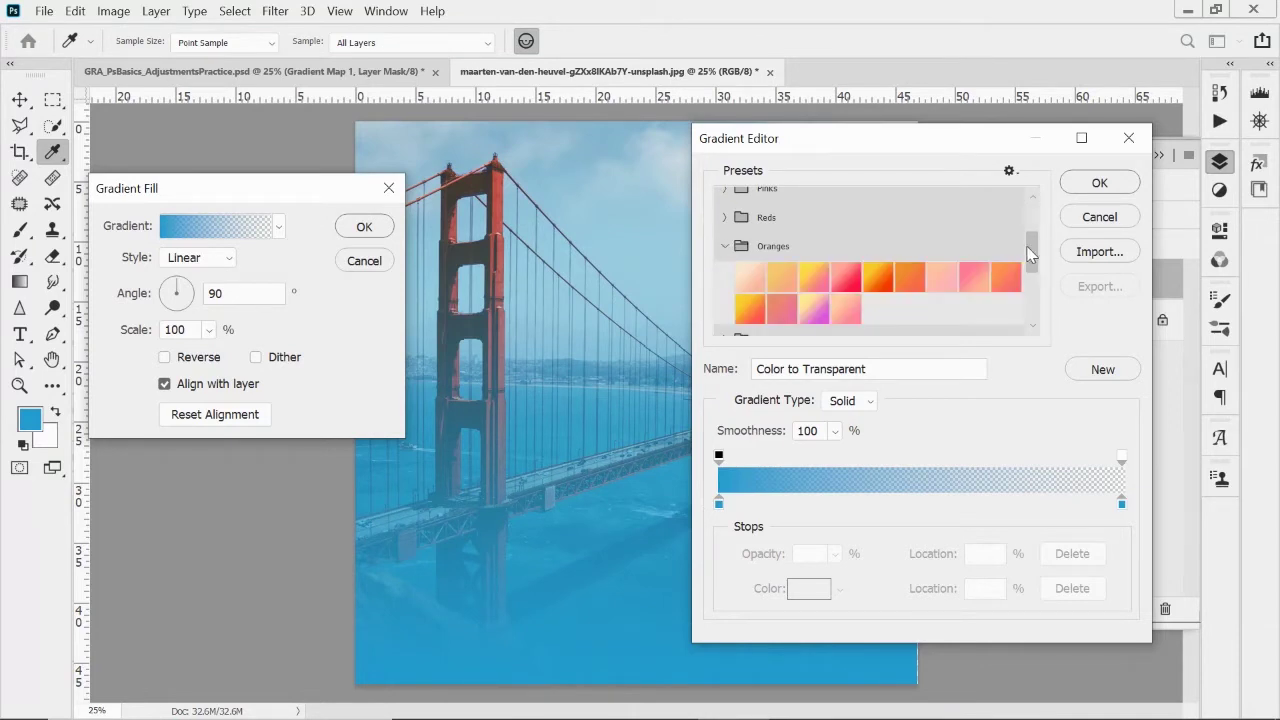
pyautogui.scroll(-2, 1028, 262)
pyautogui.scroll(3, 1028, 262)
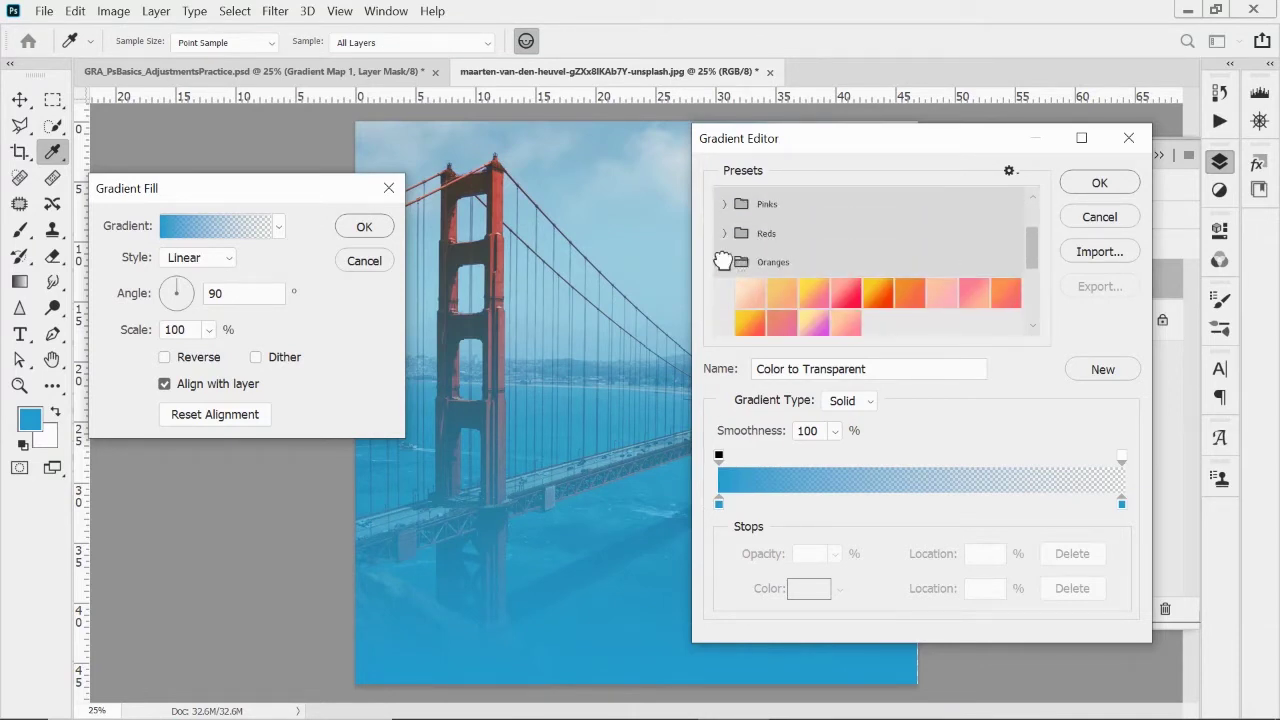
pyautogui.click(722, 261)
pyautogui.click(723, 233)
pyautogui.click(723, 233)
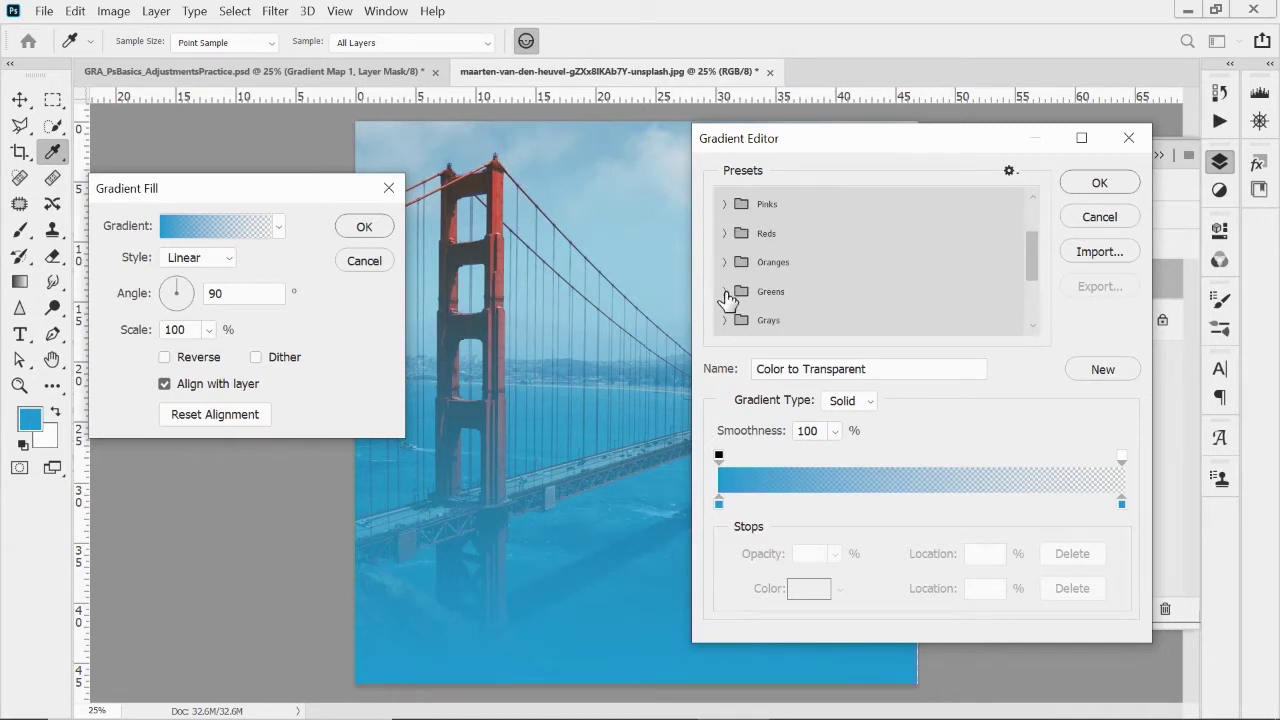
pyautogui.click(725, 292)
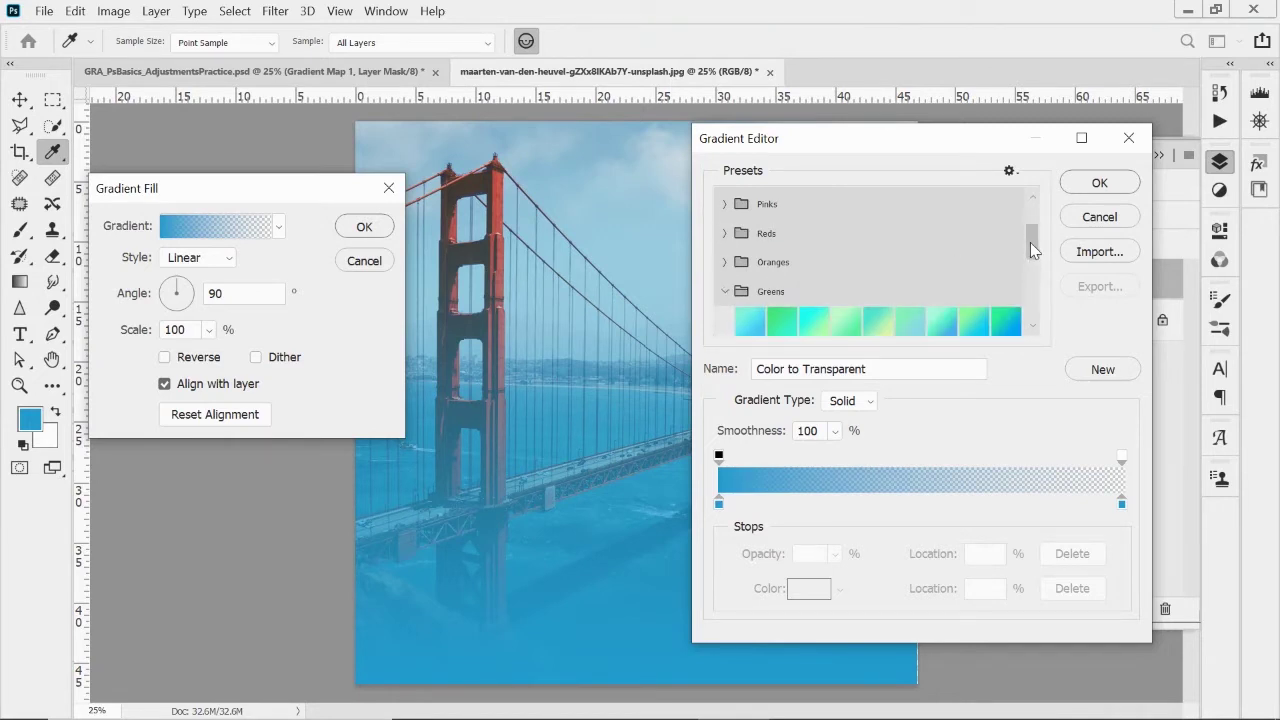
pyautogui.scroll(-2, 1028, 240)
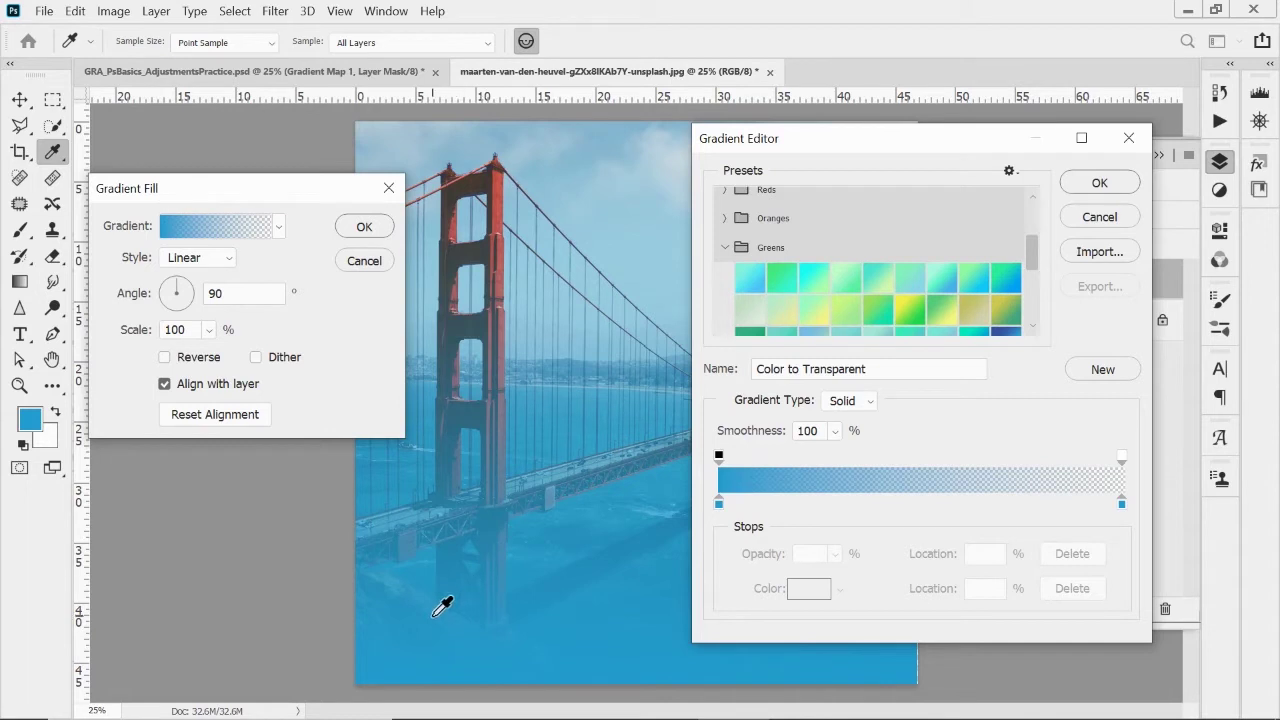
pyautogui.click(974, 278)
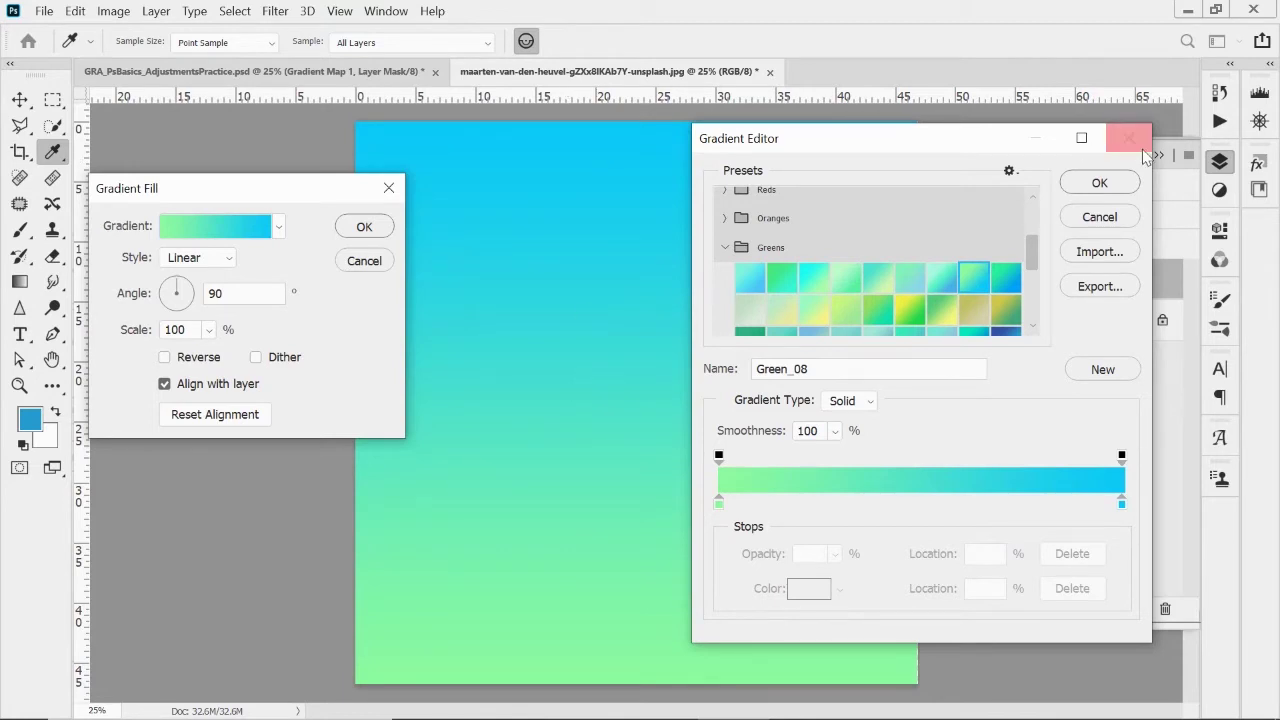
pyautogui.click(1099, 184)
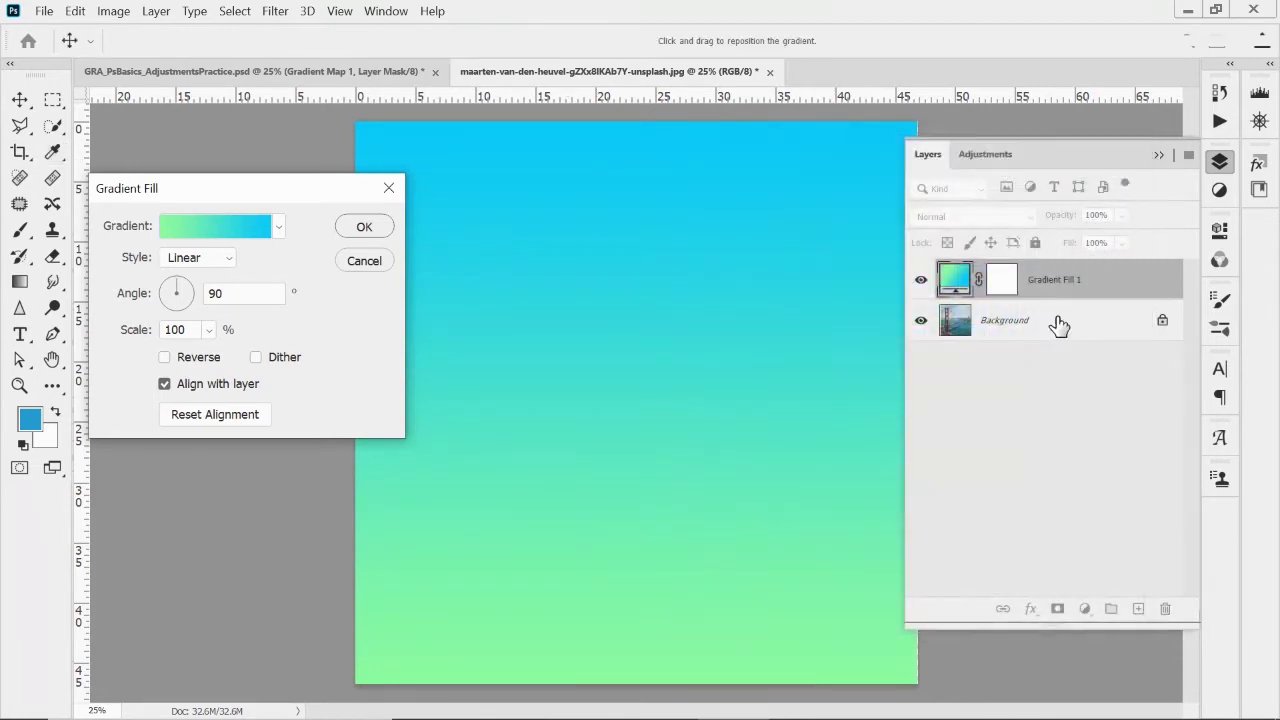
pyautogui.click(366, 227)
# - Preview blend modes on the gradient fill layer and lower its opacity to 75%
pyautogui.click(1024, 219)
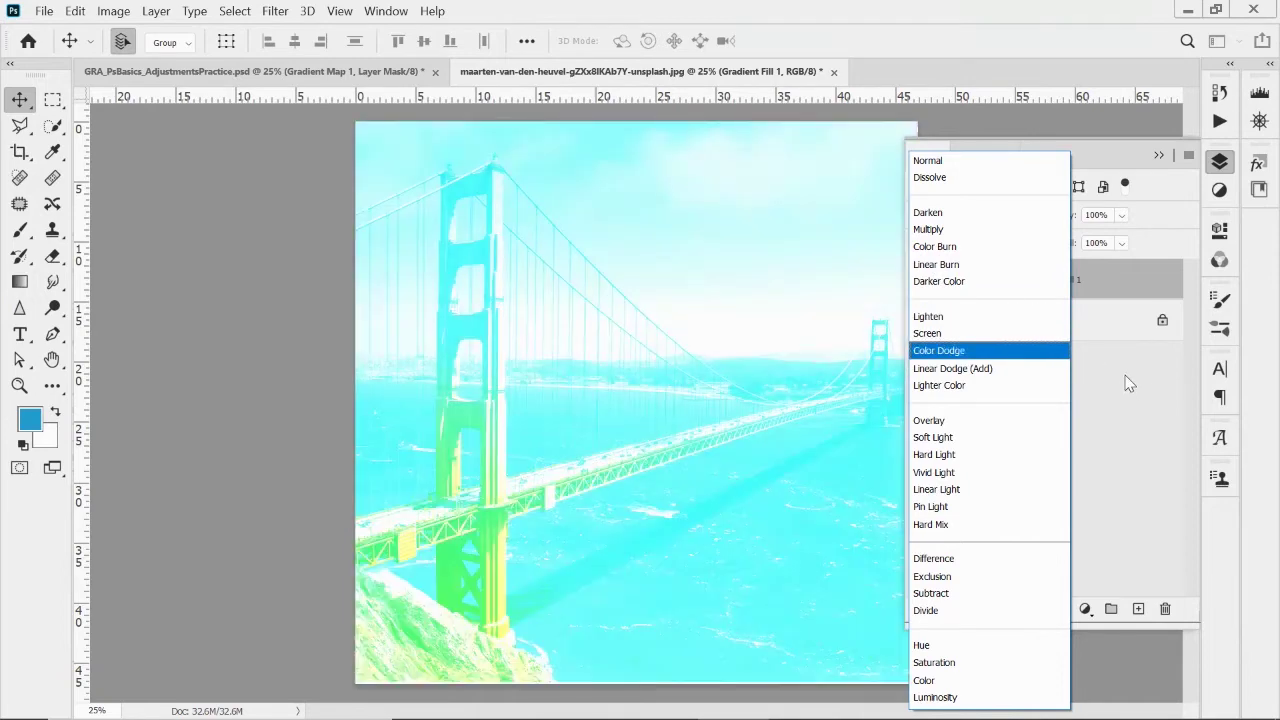
pyautogui.click(1133, 383)
pyautogui.click(1122, 216)
pyautogui.moveTo(1162, 238); pyautogui.dragTo(1140, 247)
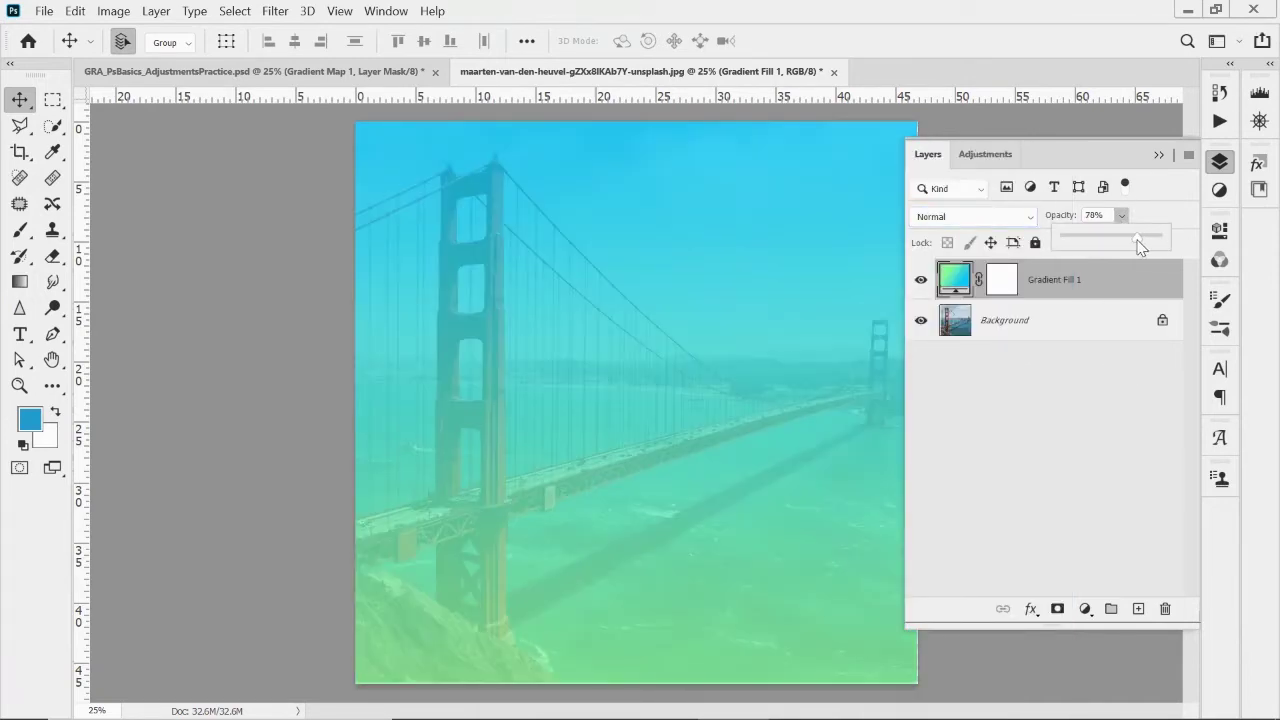
# - Blend the gradient fill layer with Lighten at 45% opacity and hide the layer
pyautogui.click(1022, 219)
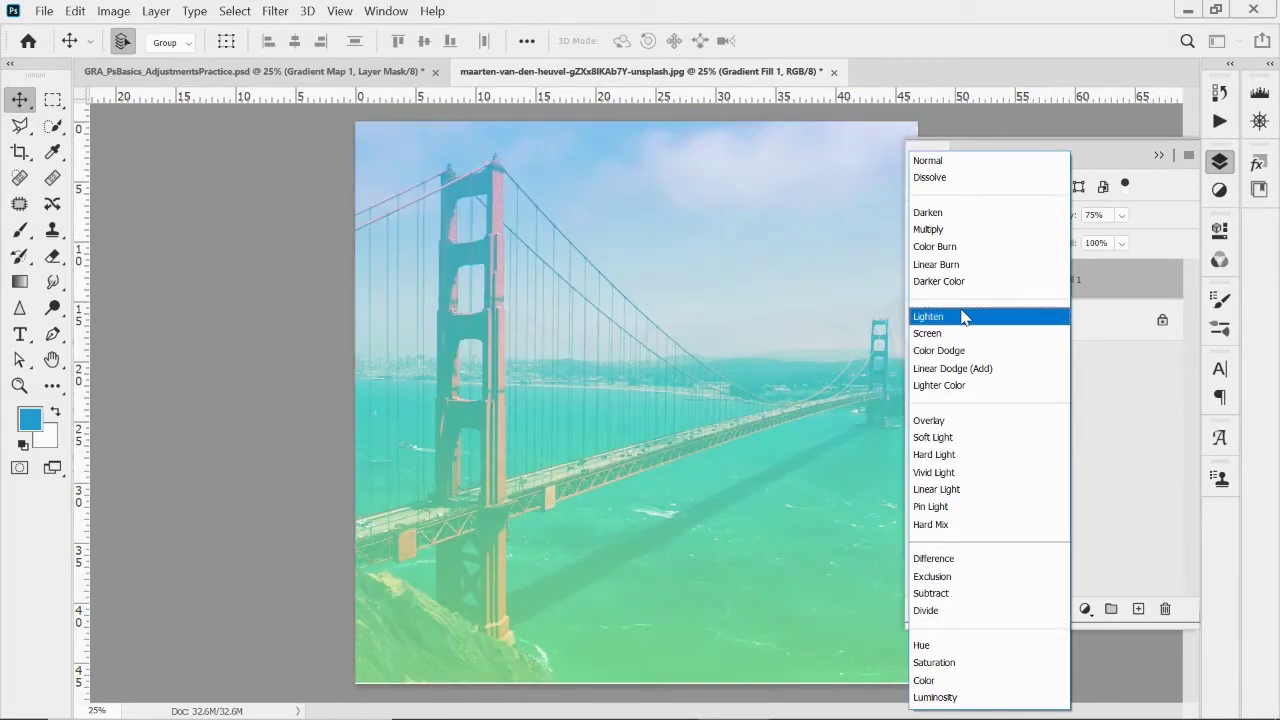
pyautogui.click(963, 316)
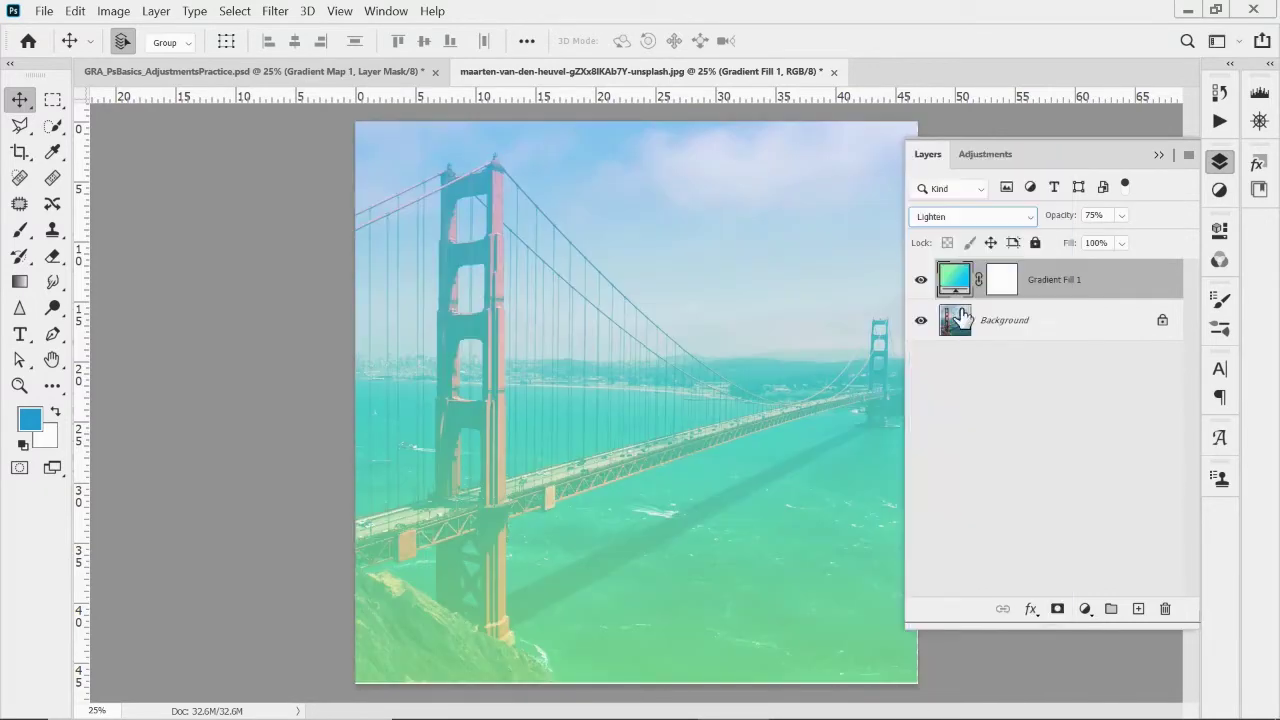
pyautogui.click(1122, 216)
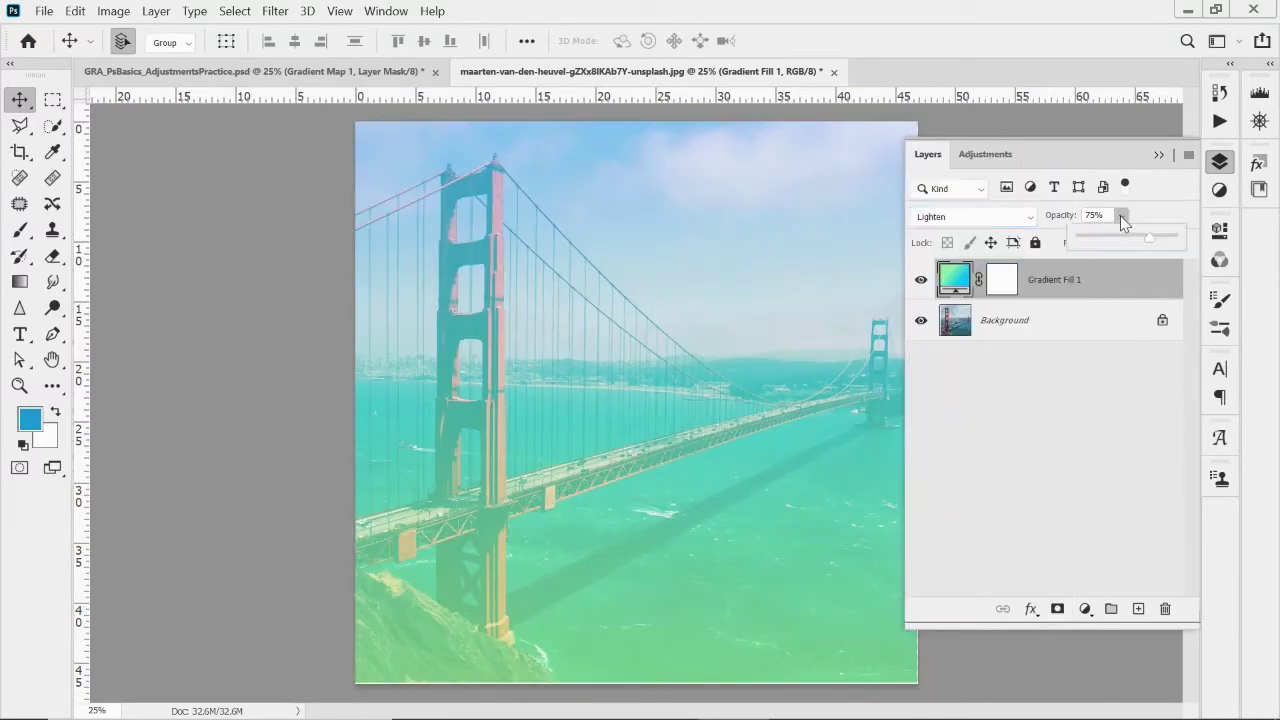
pyautogui.moveTo(1152, 240); pyautogui.dragTo(1121, 241)
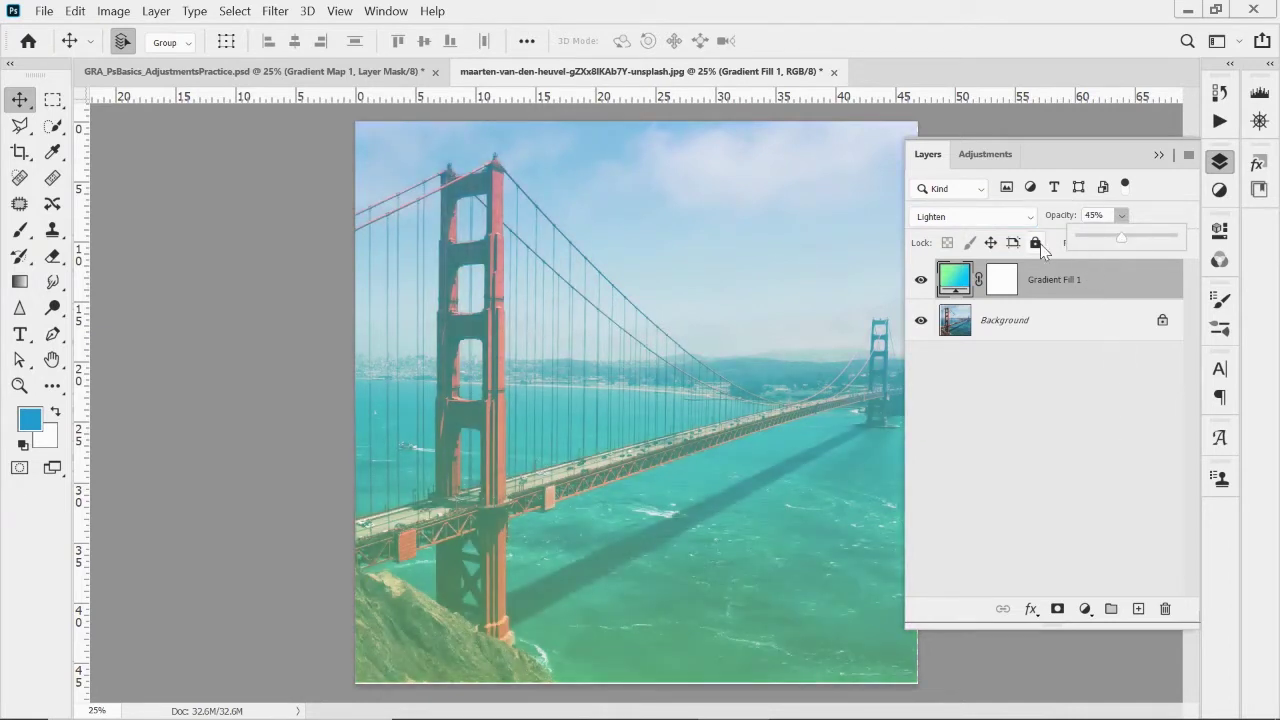
pyautogui.click(1100, 420)
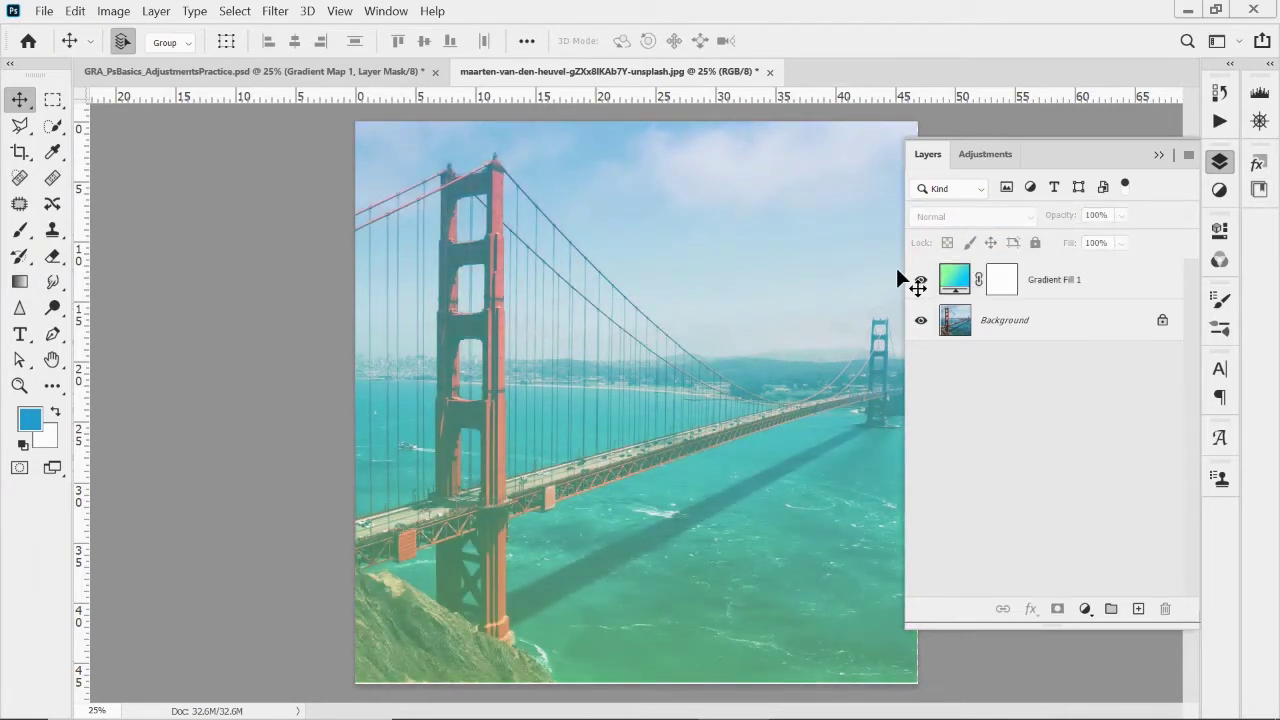
pyautogui.click(922, 282)
# - Add a pattern fill layer using the first green leaf pattern in the Trees group
pyautogui.click(1085, 609)
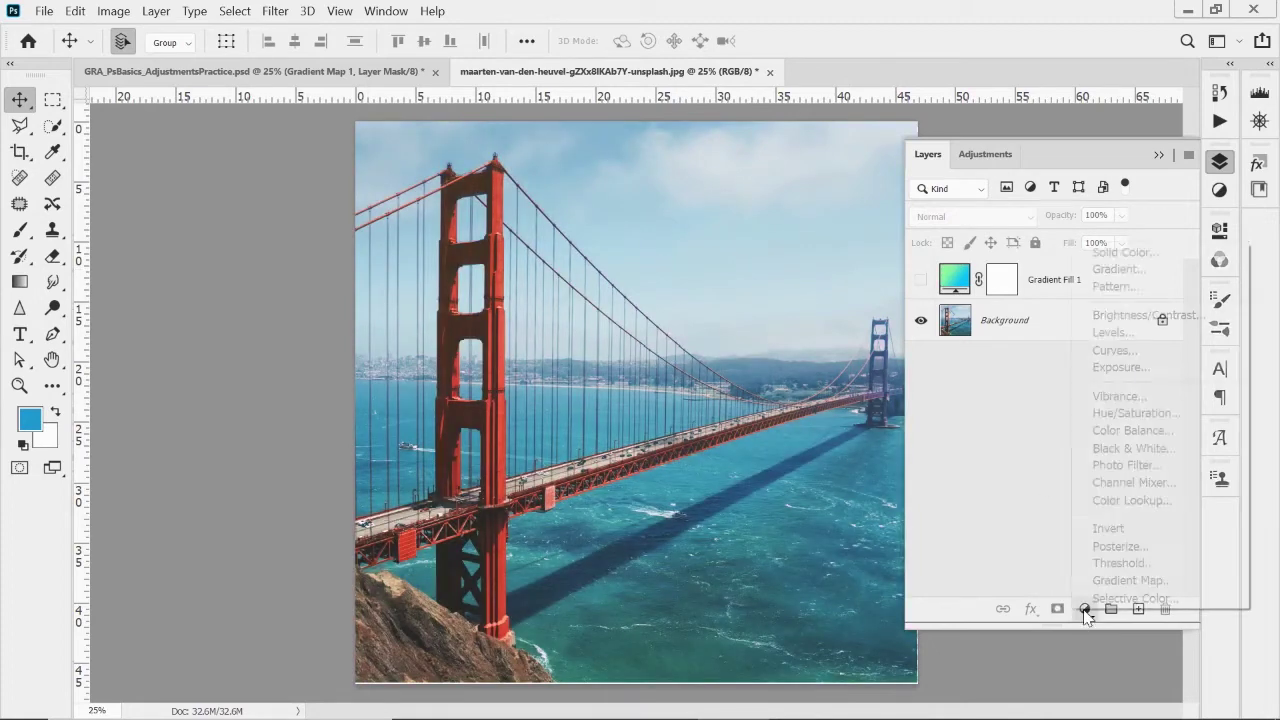
pyautogui.click(1116, 287)
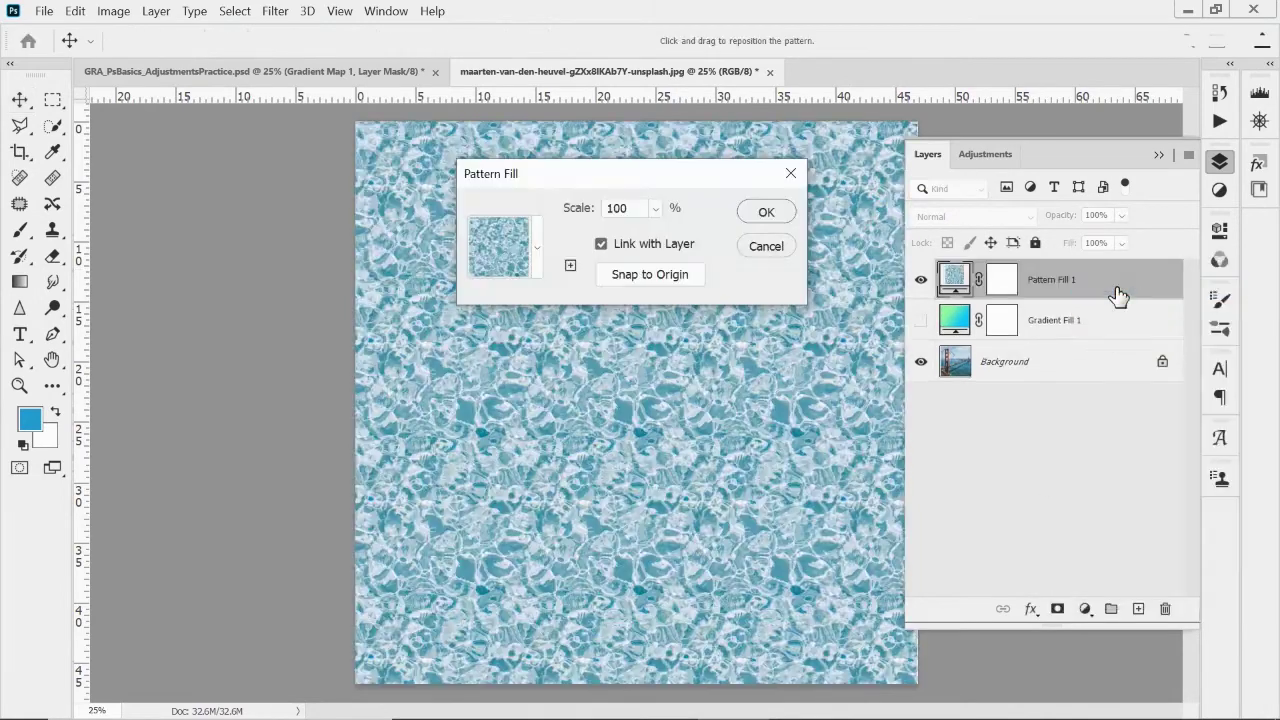
pyautogui.click(540, 255)
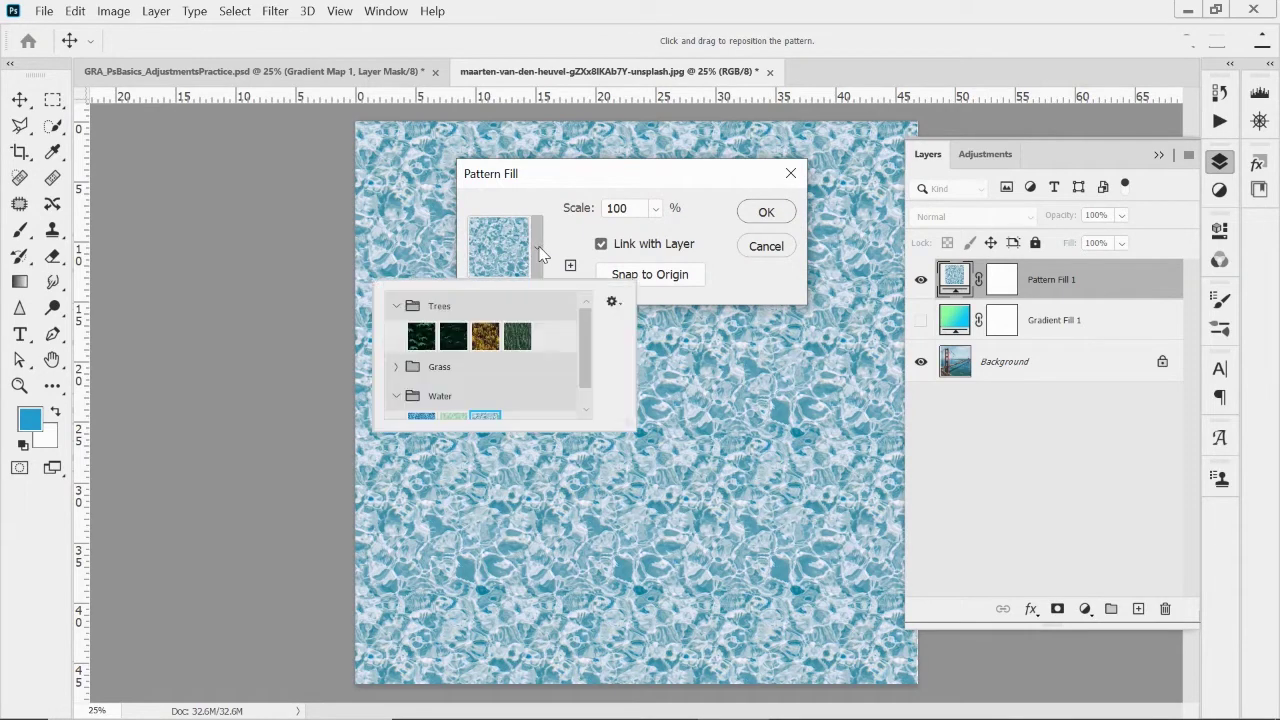
pyautogui.click(398, 368)
pyautogui.click(453, 397)
pyautogui.moveTo(583, 345); pyautogui.dragTo(587, 369)
pyautogui.click(485, 354)
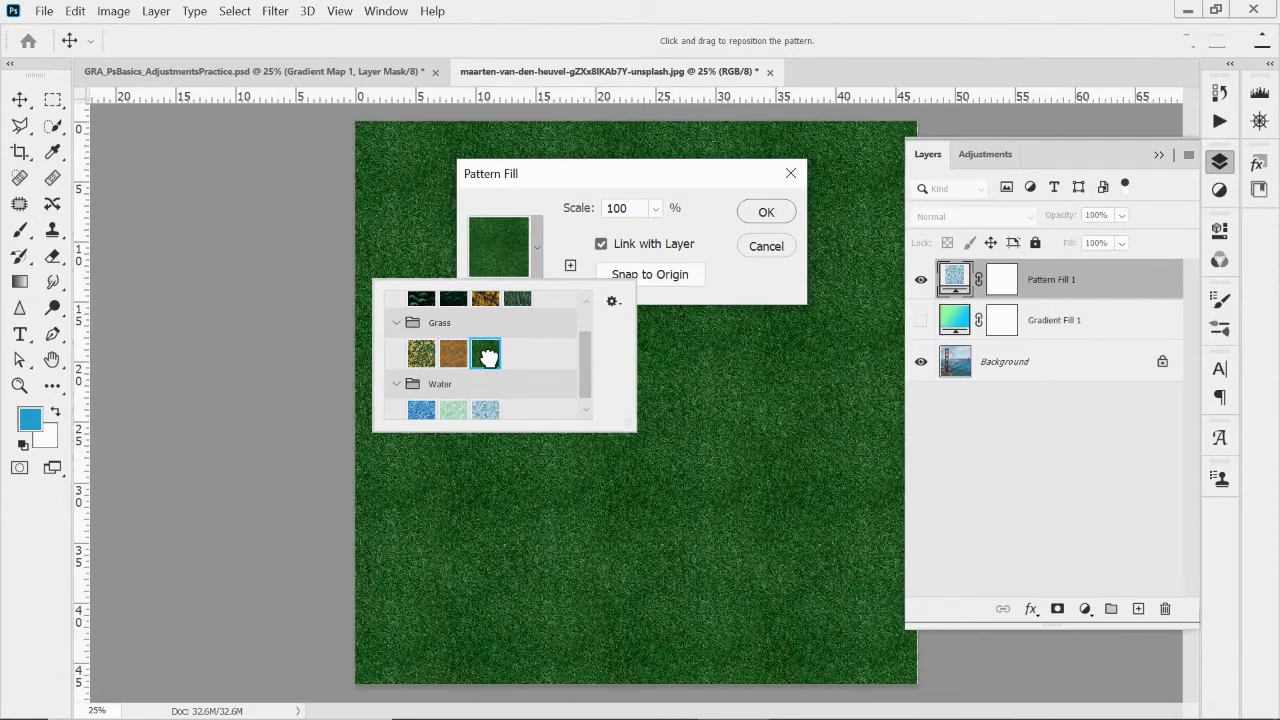
pyautogui.click(421, 352)
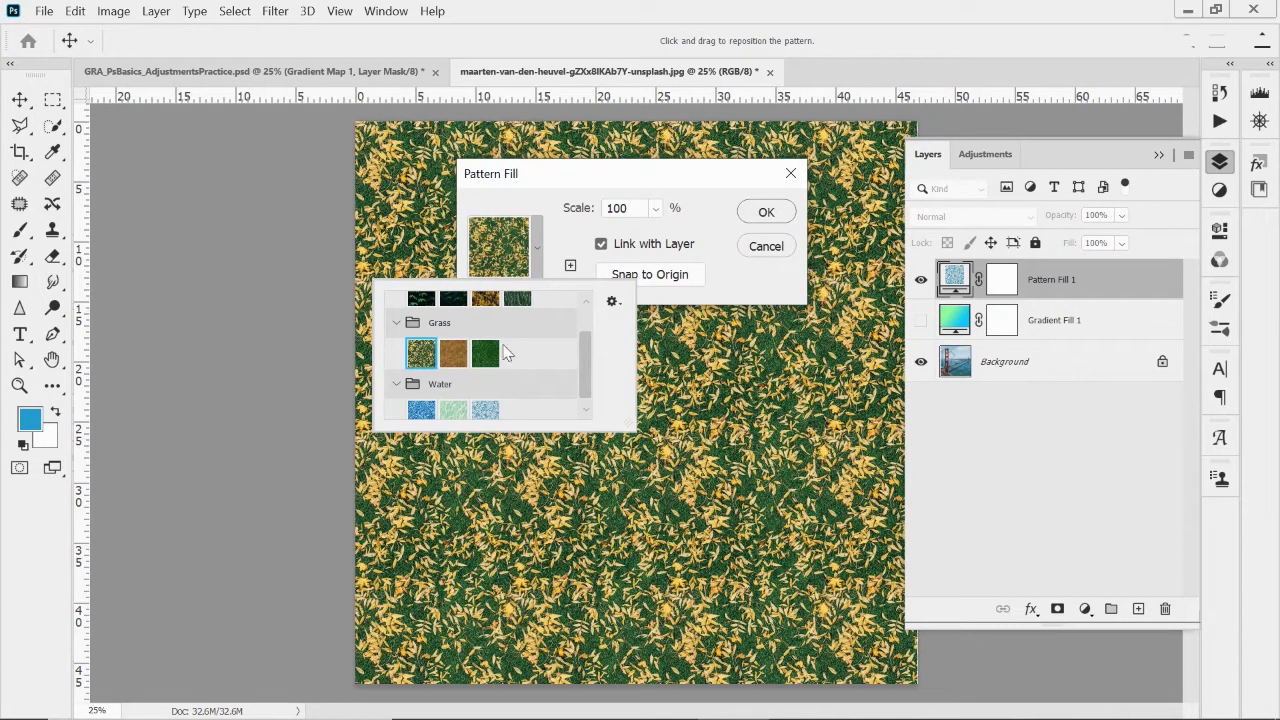
pyautogui.moveTo(588, 372); pyautogui.dragTo(580, 316)
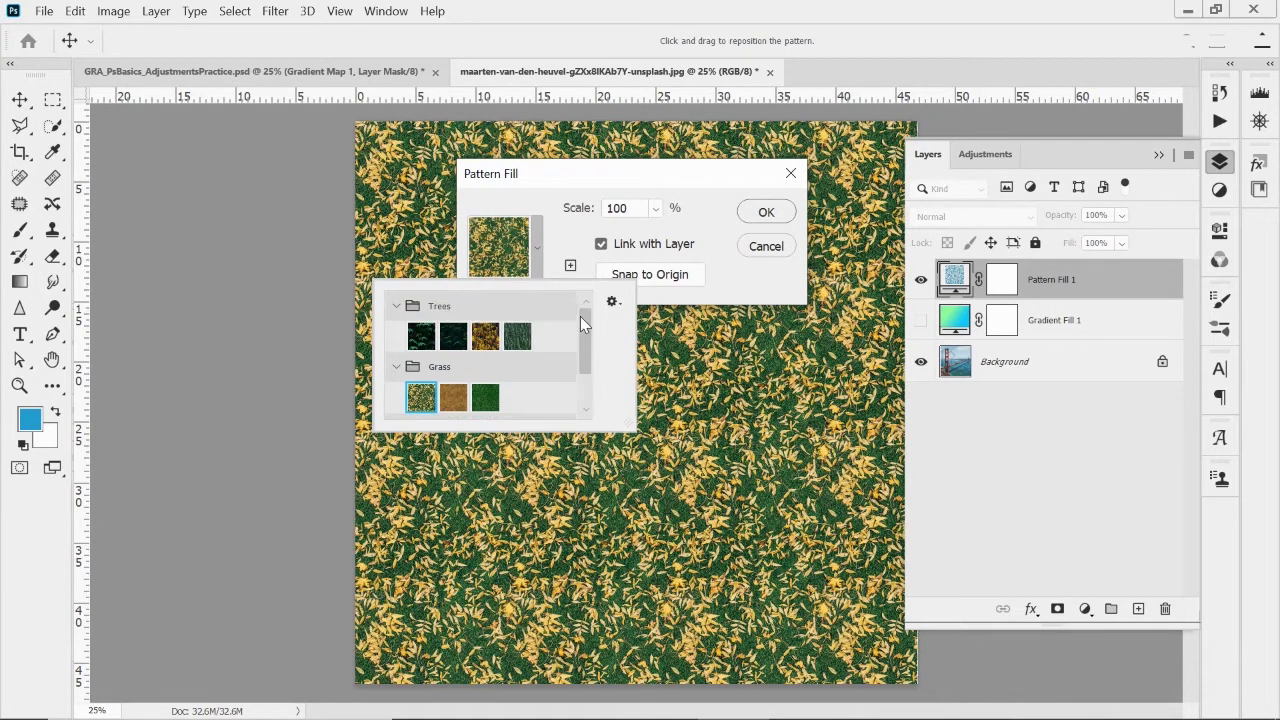
pyautogui.click(456, 338)
pyautogui.click(418, 340)
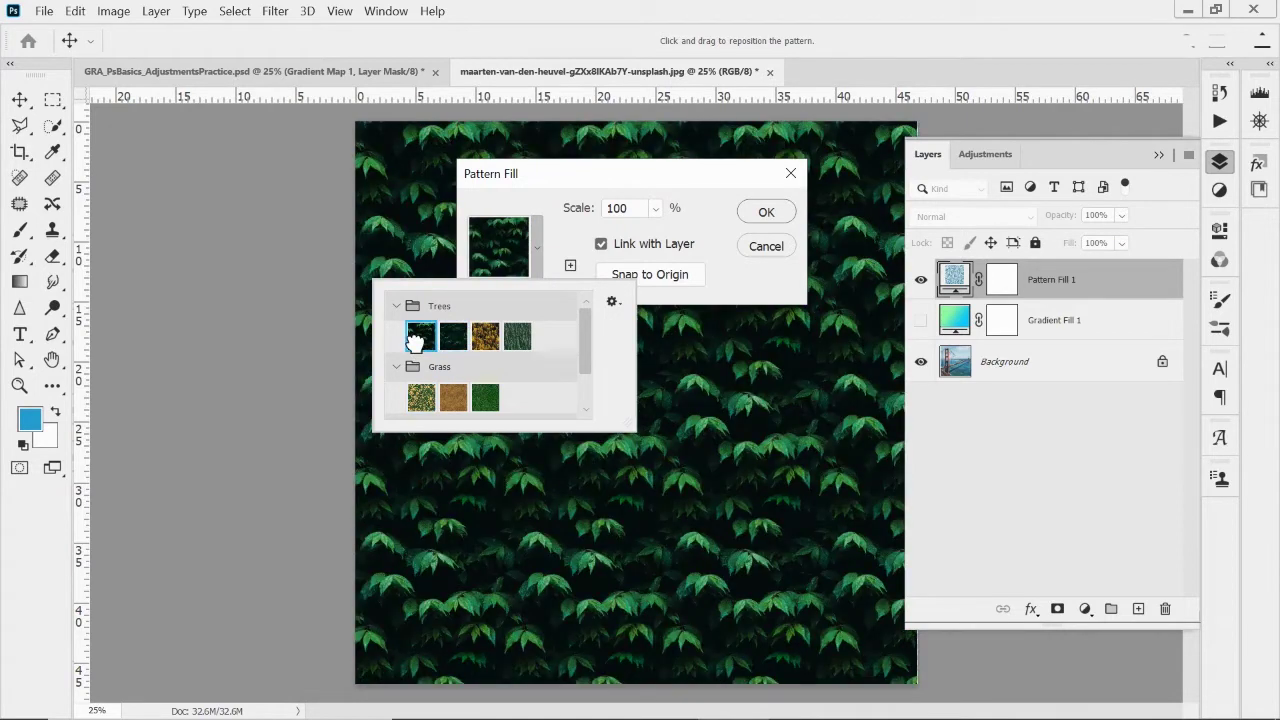
pyautogui.click(766, 213)
# - Preview blend modes on the pattern fill layer, keep it at Normal and hide the layer
pyautogui.click(1000, 220)
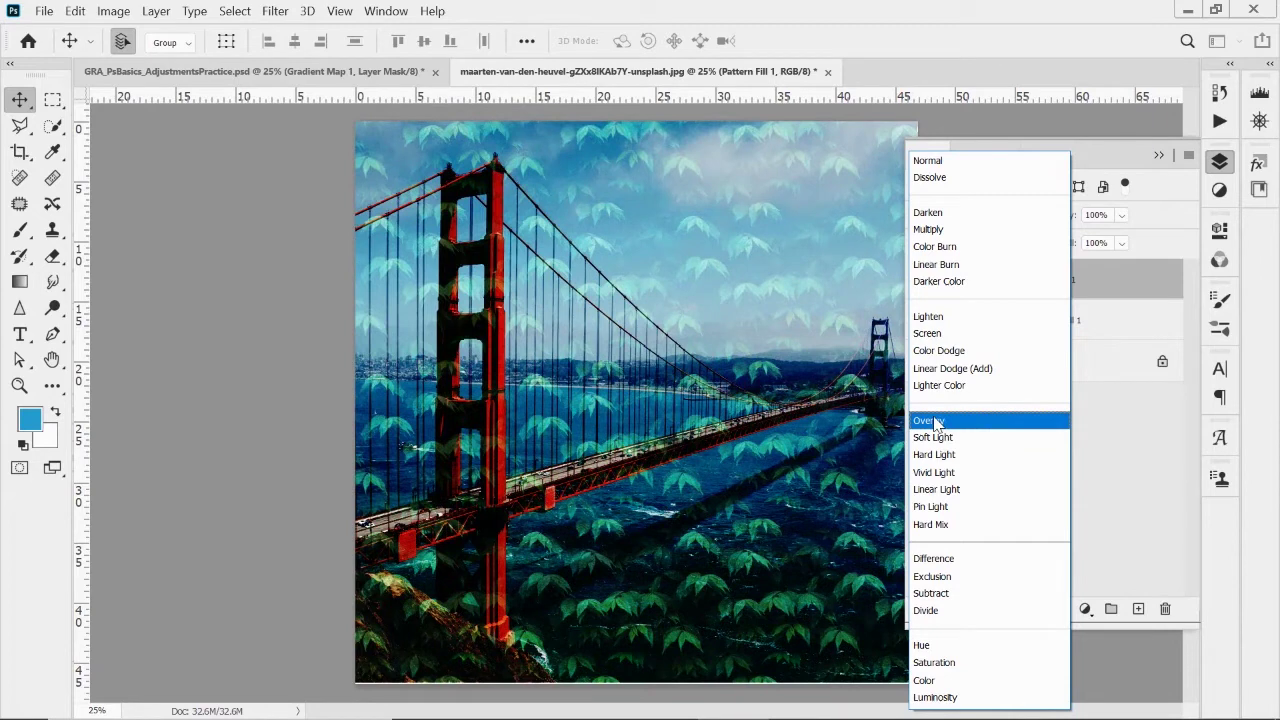
pyautogui.click(1050, 161)
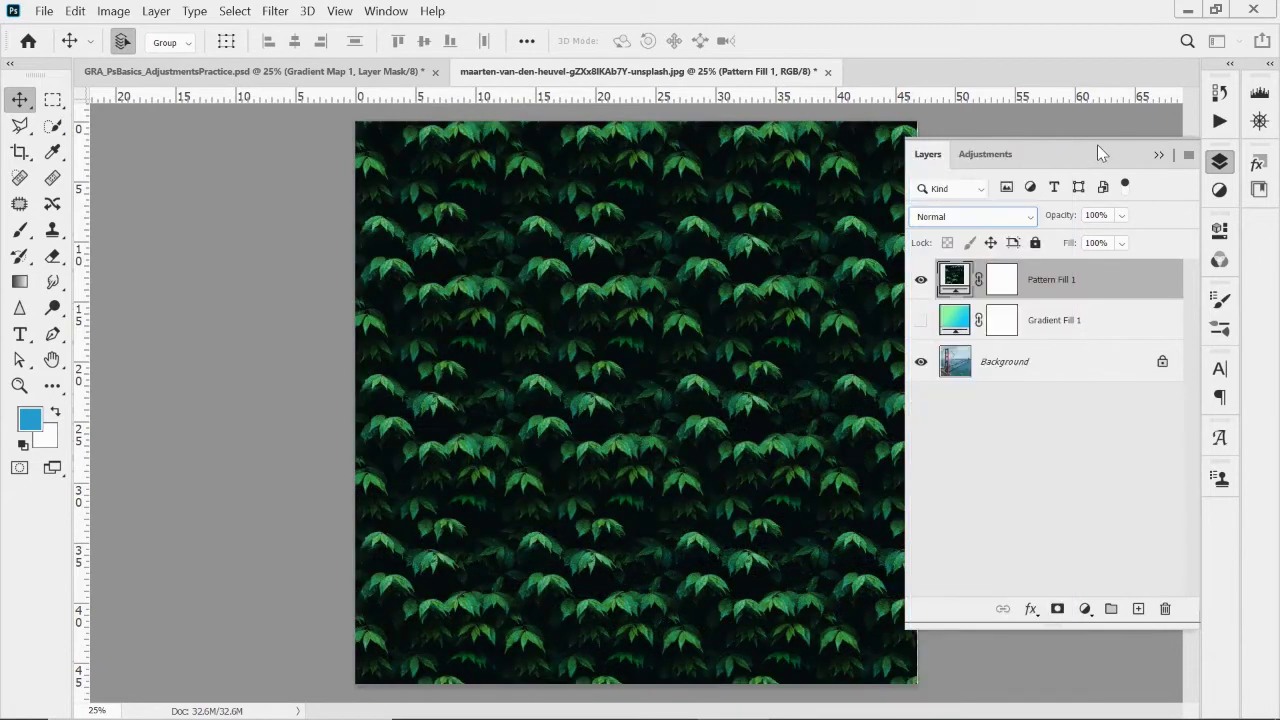
pyautogui.click(921, 281)
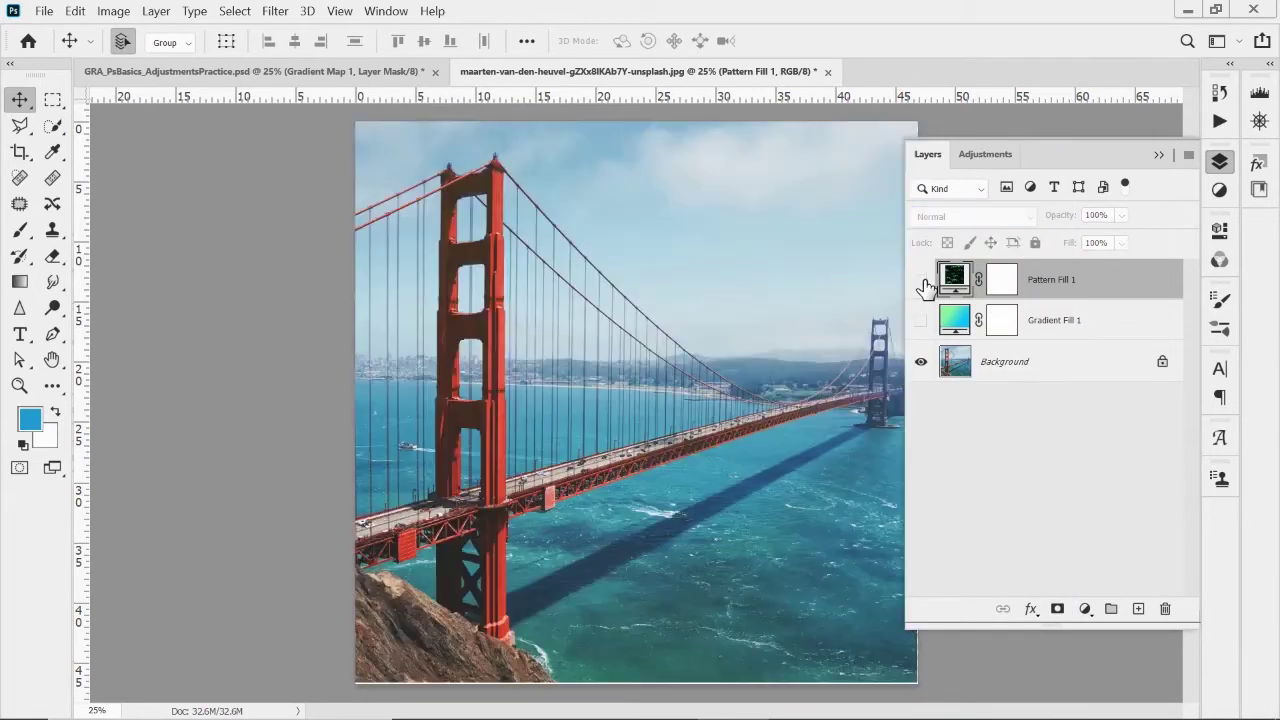
# - Add a Brightness/Contrast adjustment layer with brightness -30 and contrast 39
pyautogui.click(1085, 609)
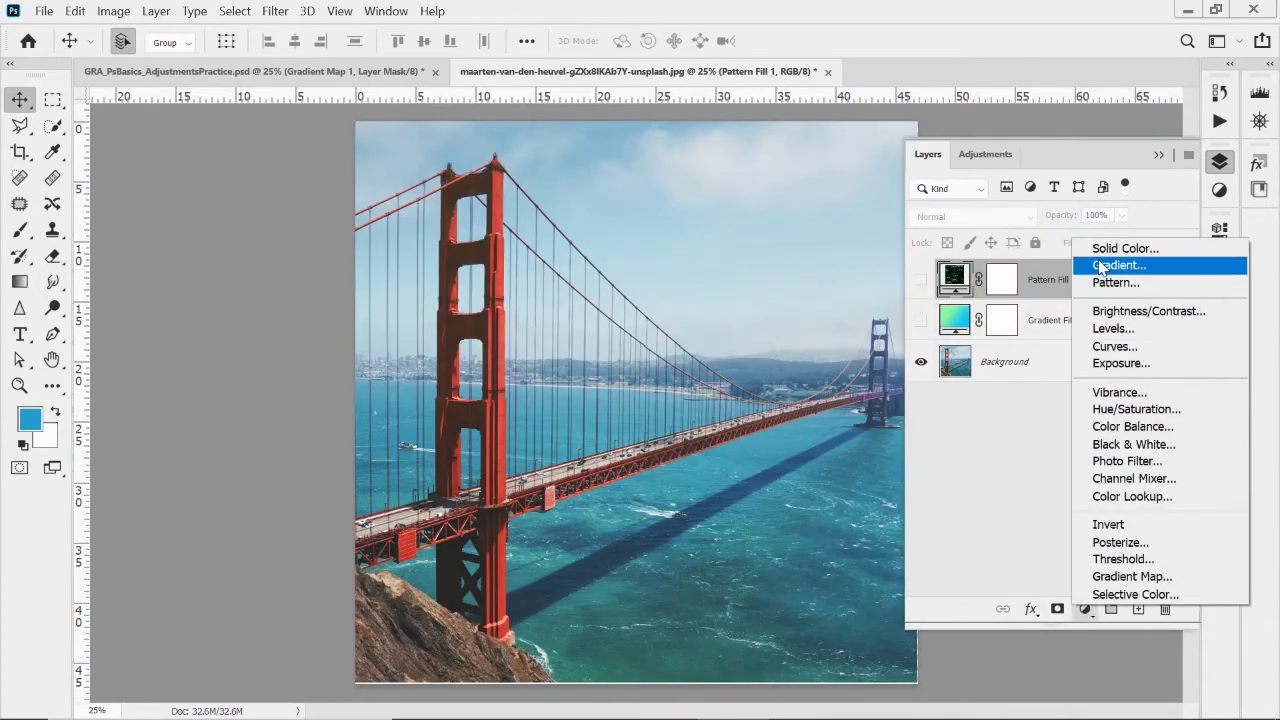
pyautogui.click(1111, 314)
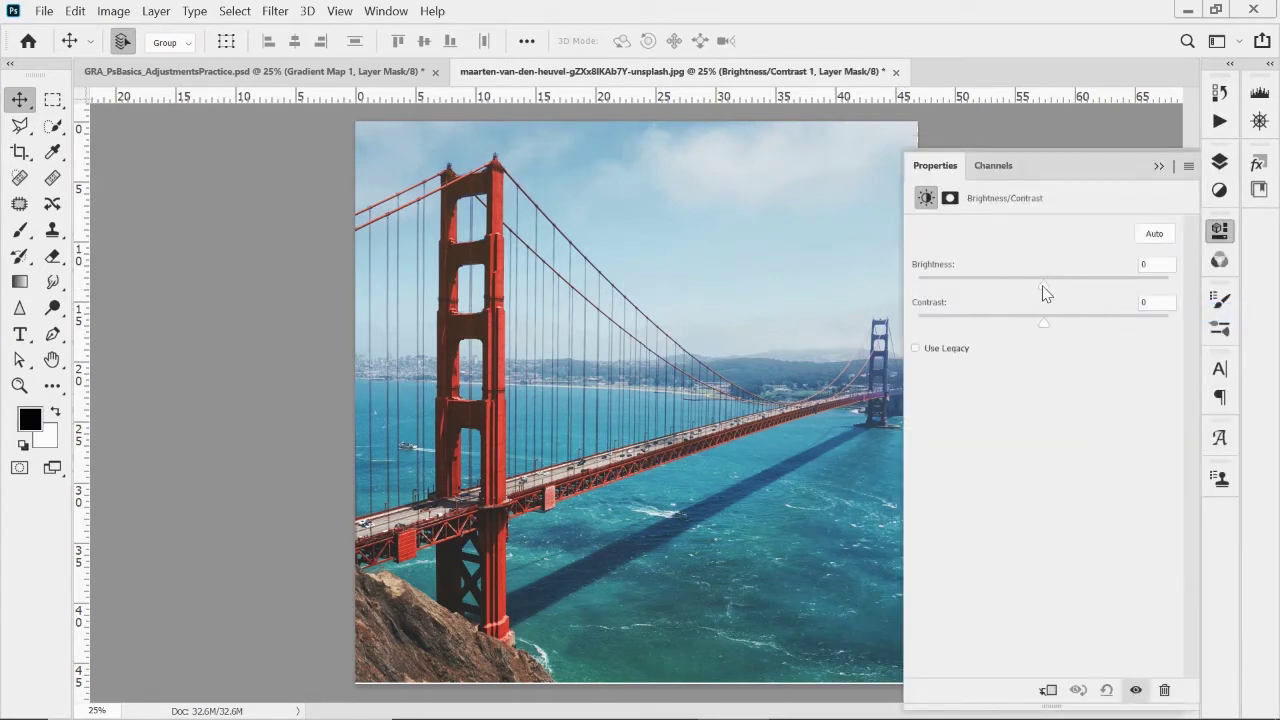
pyautogui.moveTo(1043, 291)
pyautogui.mouseDown()
pyautogui.moveTo(1077, 286)
pyautogui.moveTo(1018, 288)
pyautogui.mouseUp()
pyautogui.moveTo(1045, 333); pyautogui.dragTo(1092, 322)
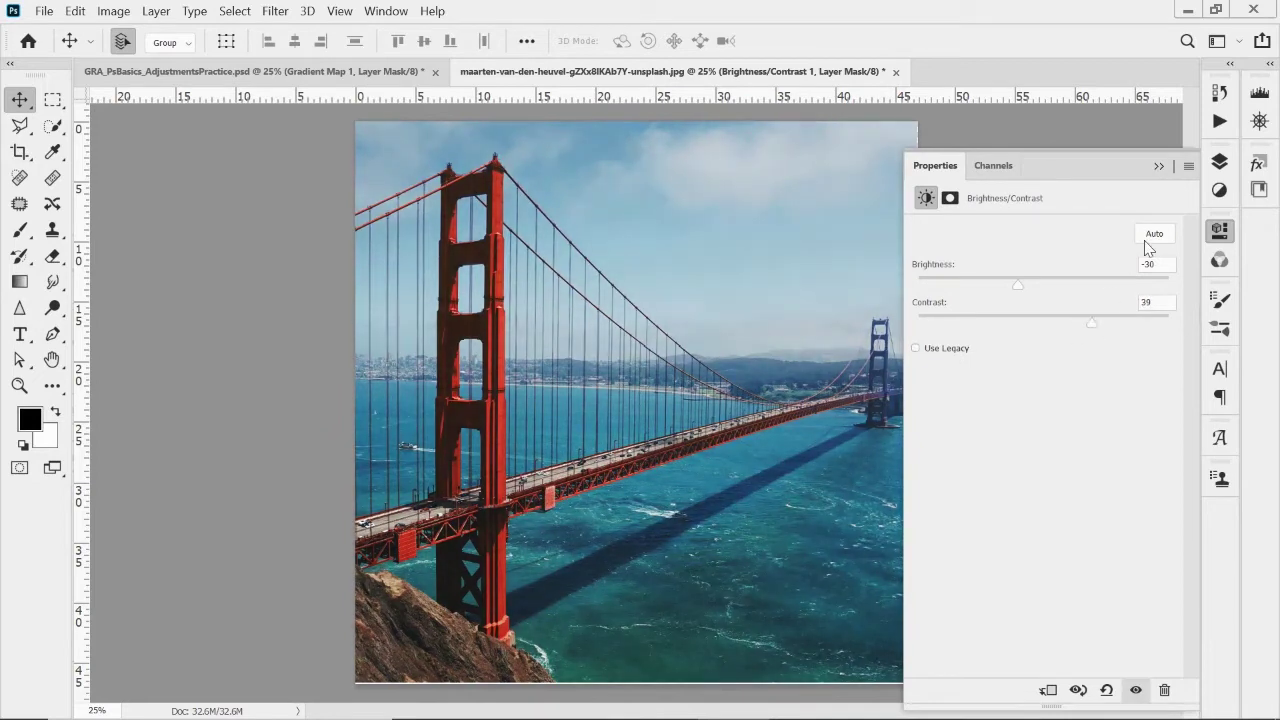
# - Hide the Brightness/Contrast layer and add a Curves adjustment layer above it
pyautogui.click(1219, 161)
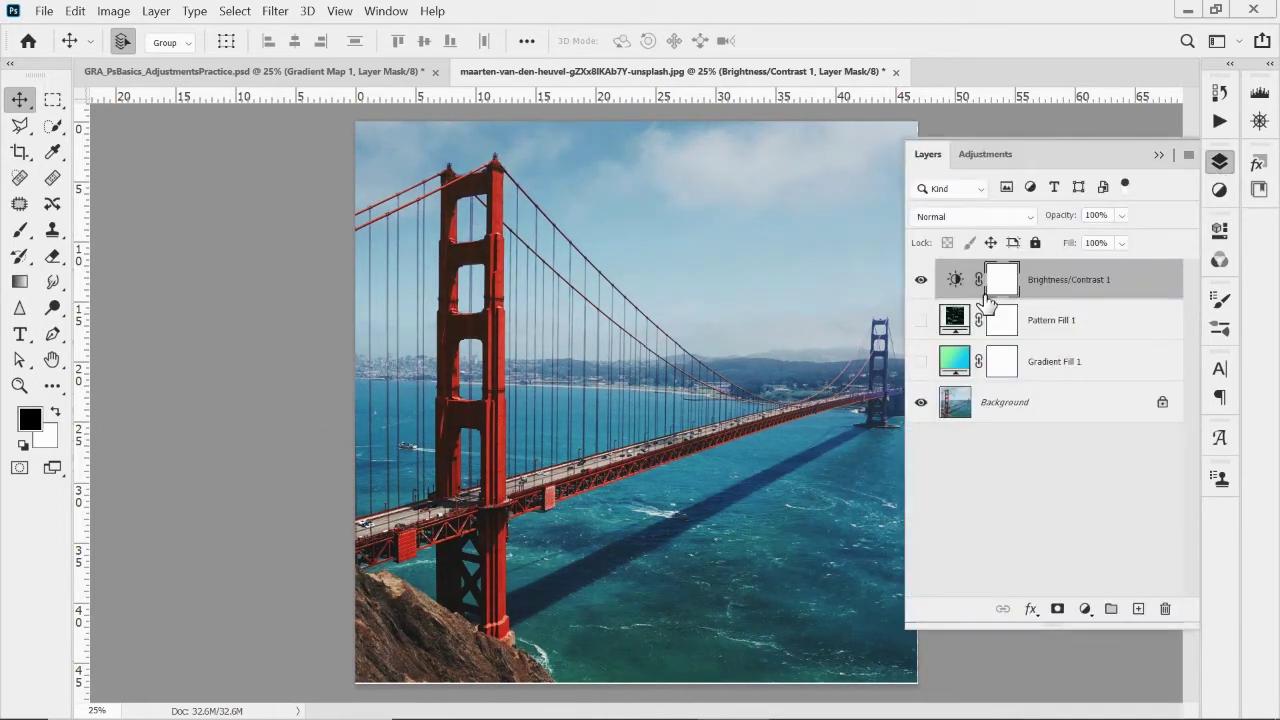
pyautogui.click(920, 279)
pyautogui.click(1085, 609)
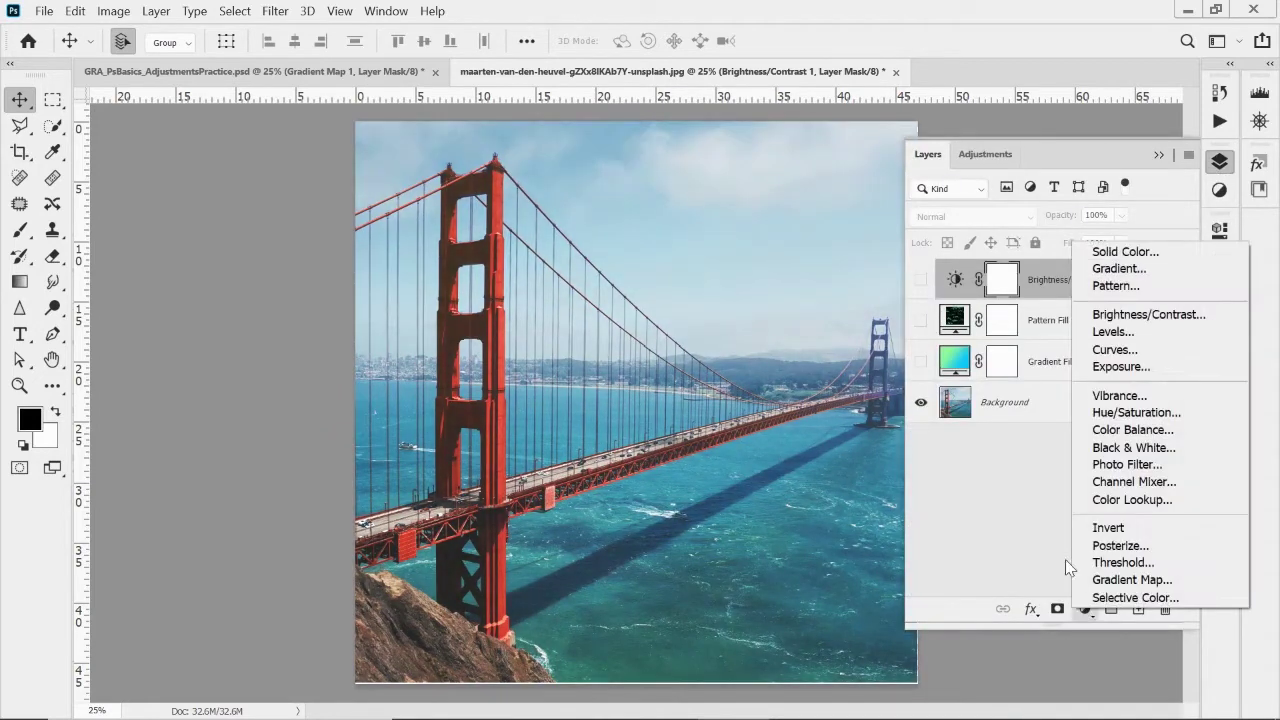
pyautogui.click(1110, 352)
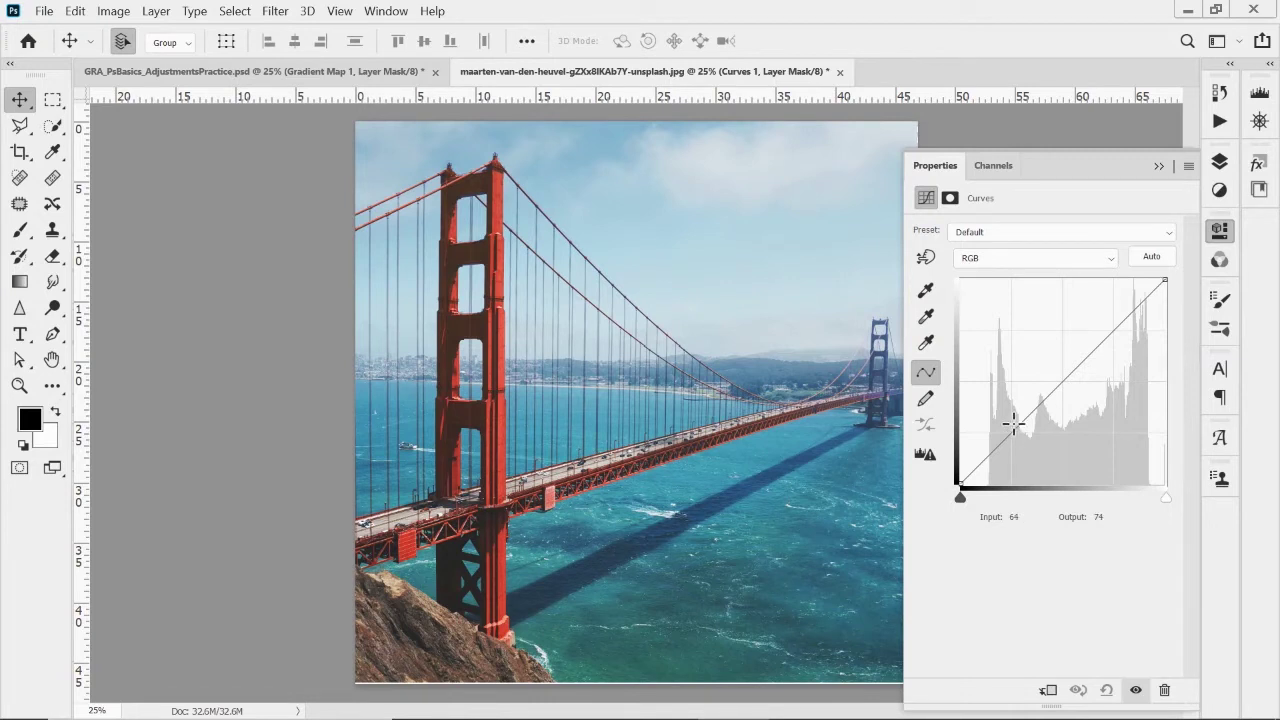
# - Bend the RGB curve into an S-shape, raising the highlights around input 189 to output 211 and lowering input 85 to output 58
pyautogui.moveTo(1017, 426); pyautogui.dragTo(1015, 420)
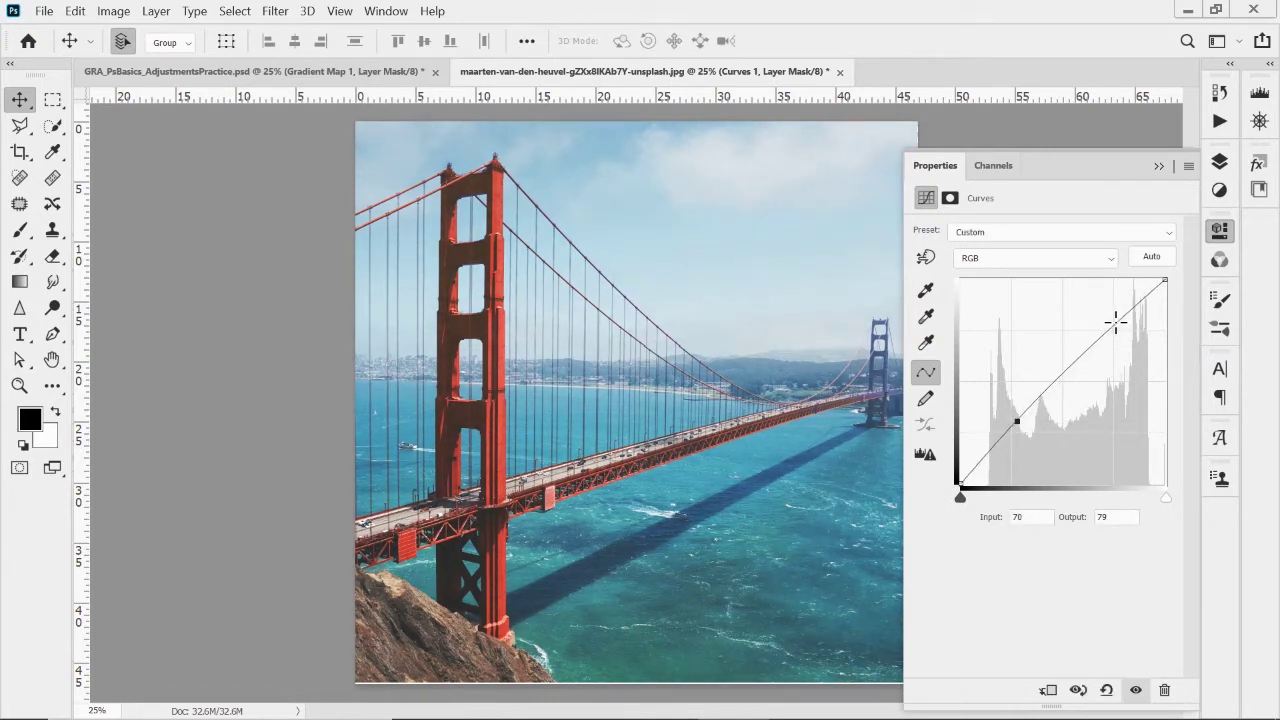
pyautogui.moveTo(1116, 321); pyautogui.dragTo(1120, 335)
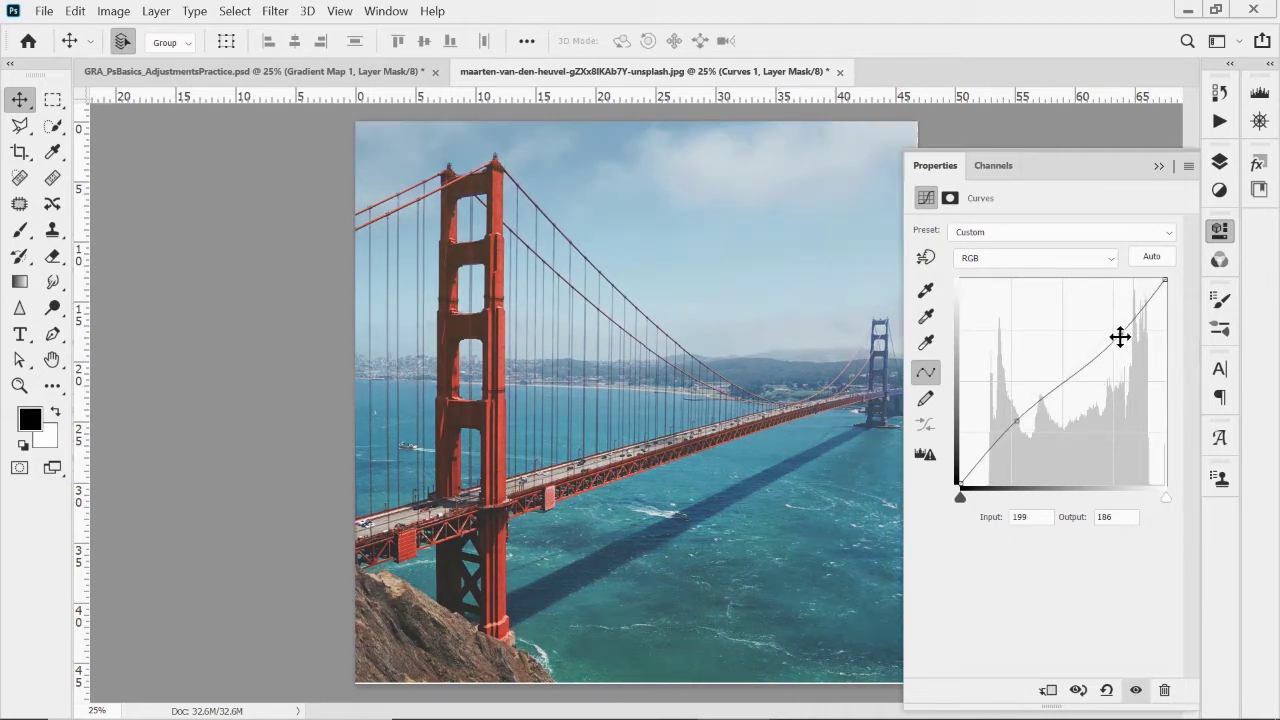
pyautogui.moveTo(1120, 337); pyautogui.dragTo(1112, 315)
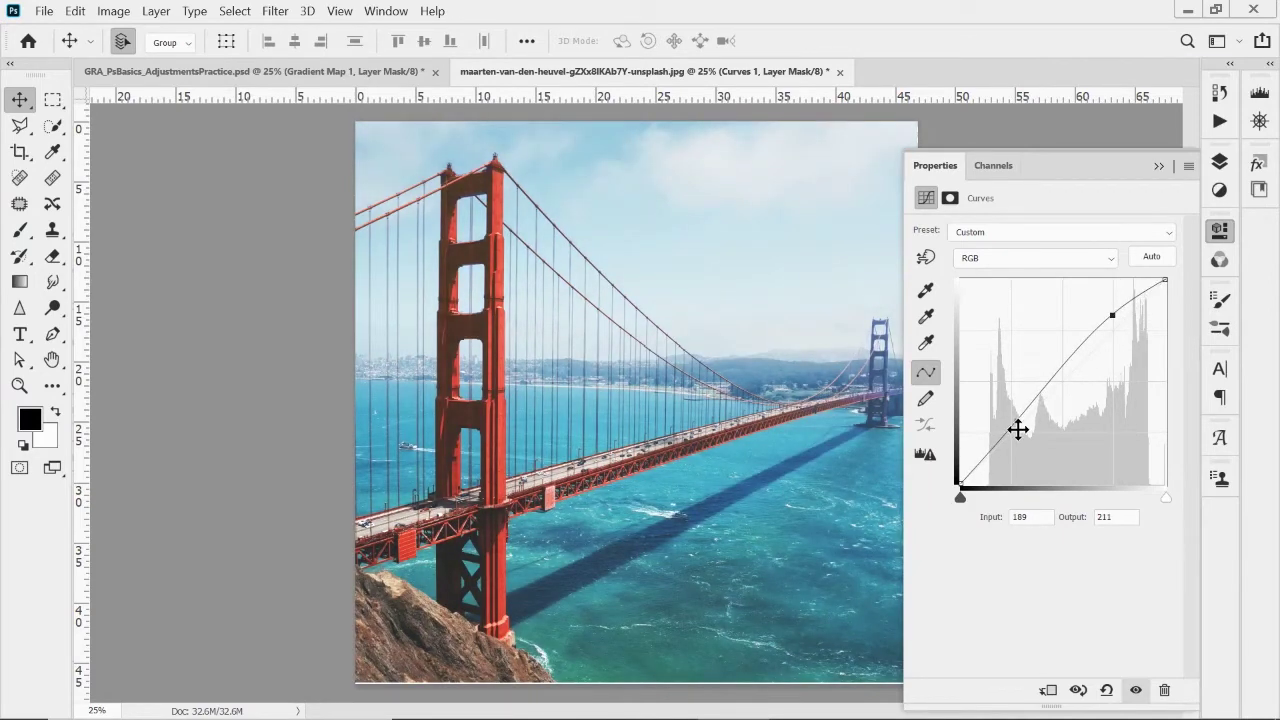
pyautogui.moveTo(1017, 421)
pyautogui.mouseDown()
pyautogui.moveTo(1015, 437)
pyautogui.moveTo(1030, 438)
pyautogui.mouseUp()
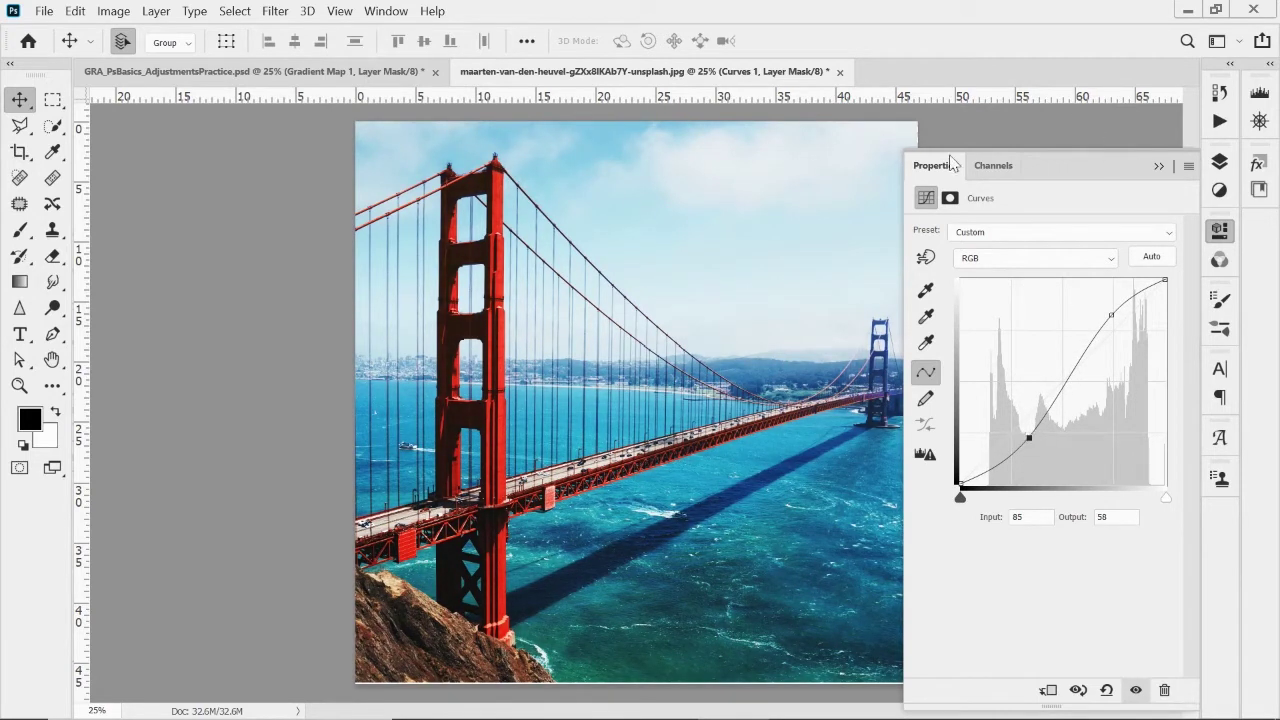
# - Raise the shadows of the Red channel curve with a point at input 67, output 79
pyautogui.click(1031, 258)
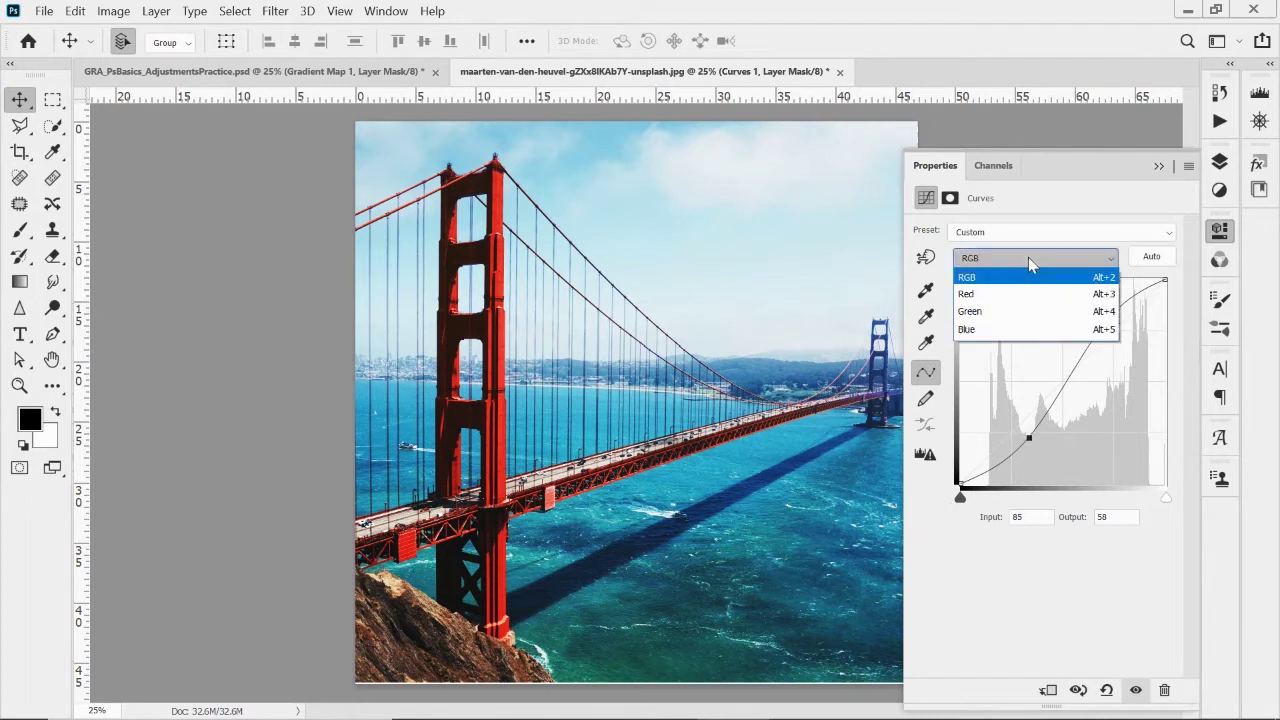
pyautogui.click(1005, 288)
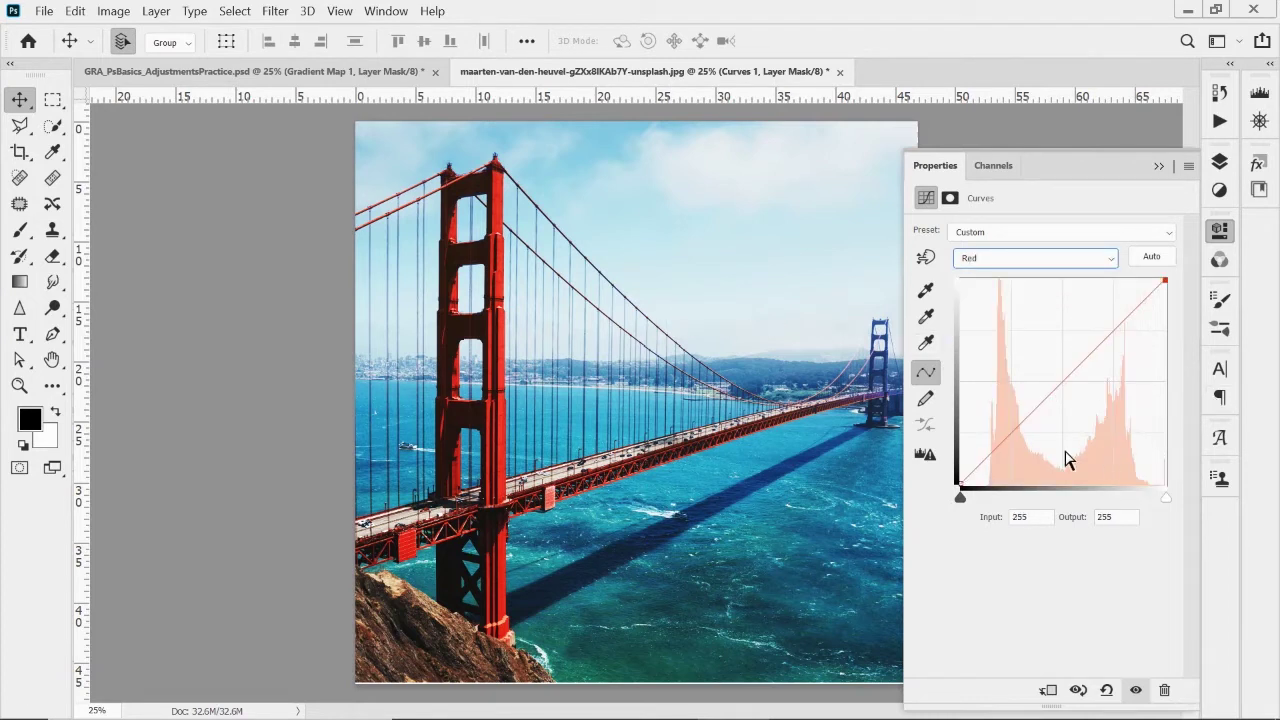
pyautogui.moveTo(1018, 444)
pyautogui.mouseDown()
pyautogui.moveTo(1007, 405)
pyautogui.moveTo(1015, 421)
pyautogui.mouseUp()
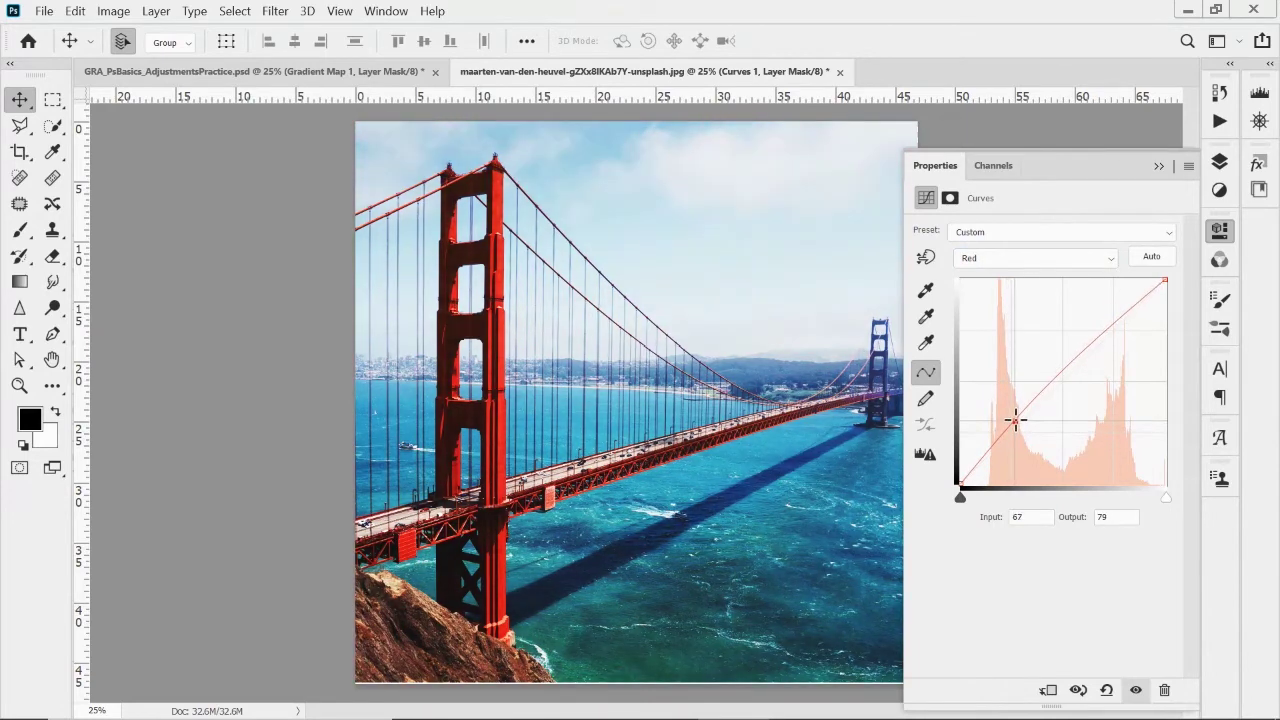
# - Raise the highlights of the Blue channel curve with a point at input 210, output 223
pyautogui.click(1104, 260)
pyautogui.click(1078, 330)
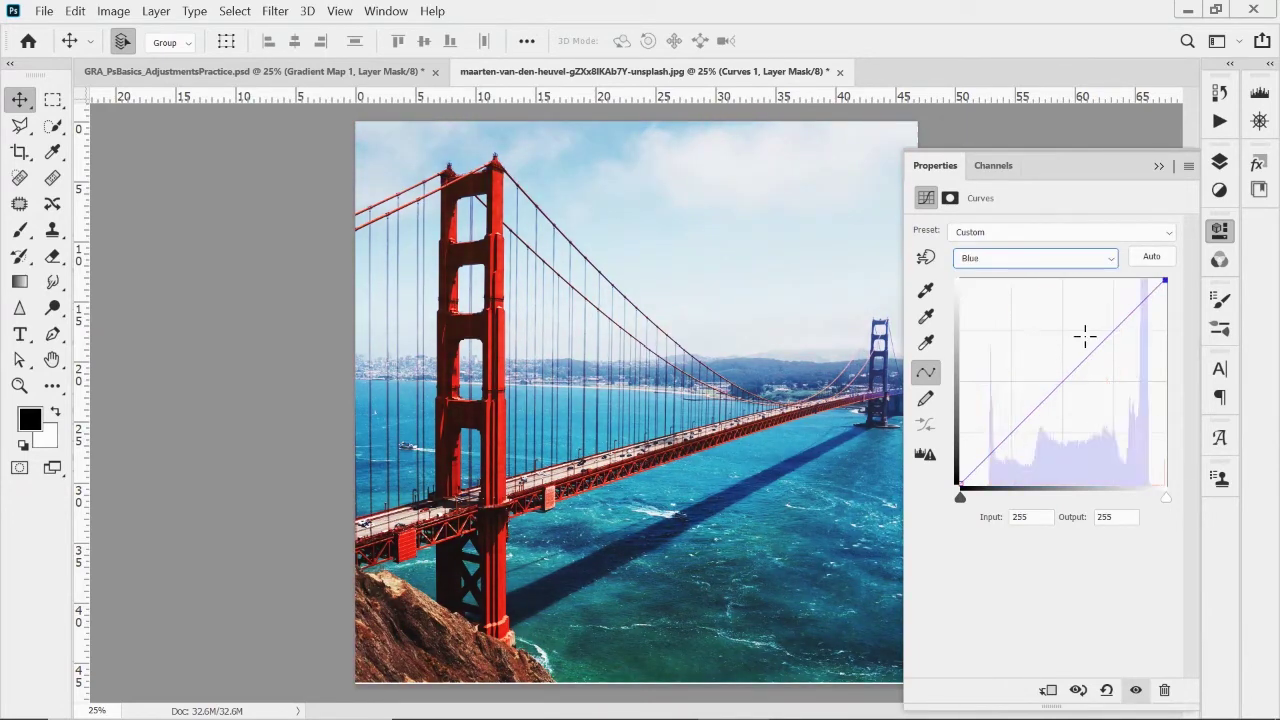
pyautogui.moveTo(1135, 308); pyautogui.dragTo(1129, 304)
pyautogui.click(1108, 259)
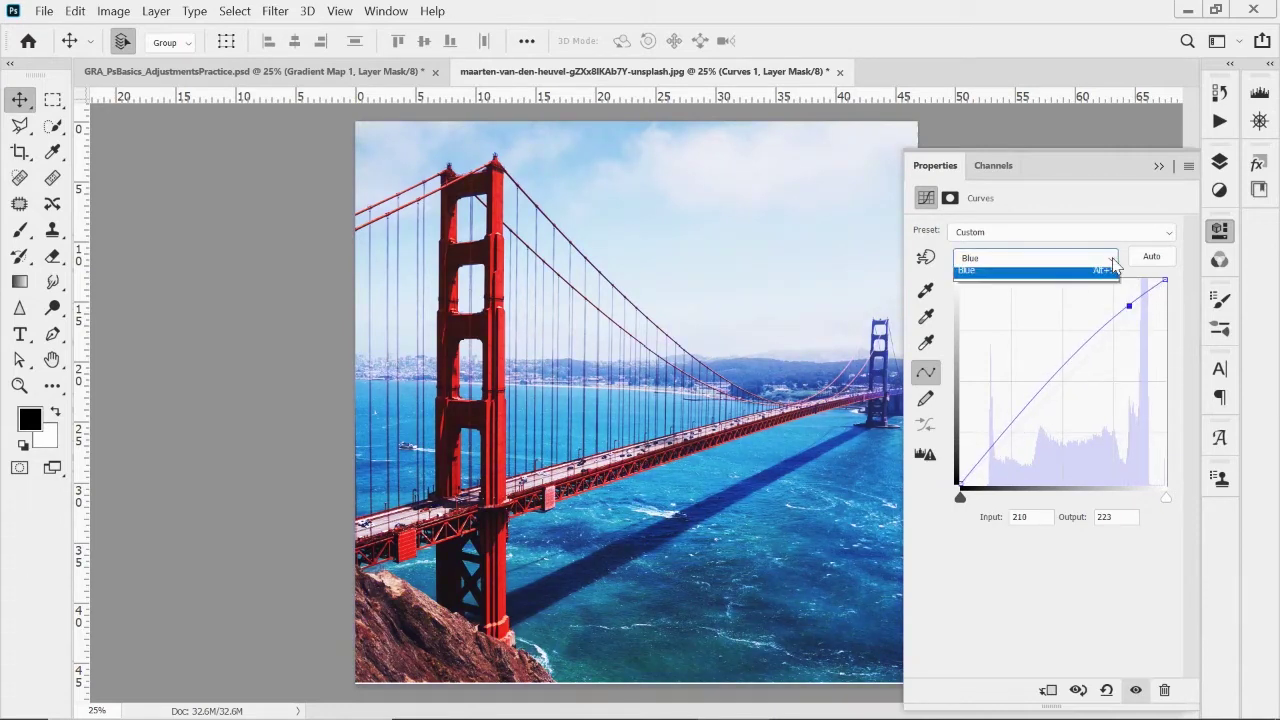
# - Return to the layer list and hide the Curves adjustment layer
pyautogui.click(1160, 168)
pyautogui.click(1158, 166)
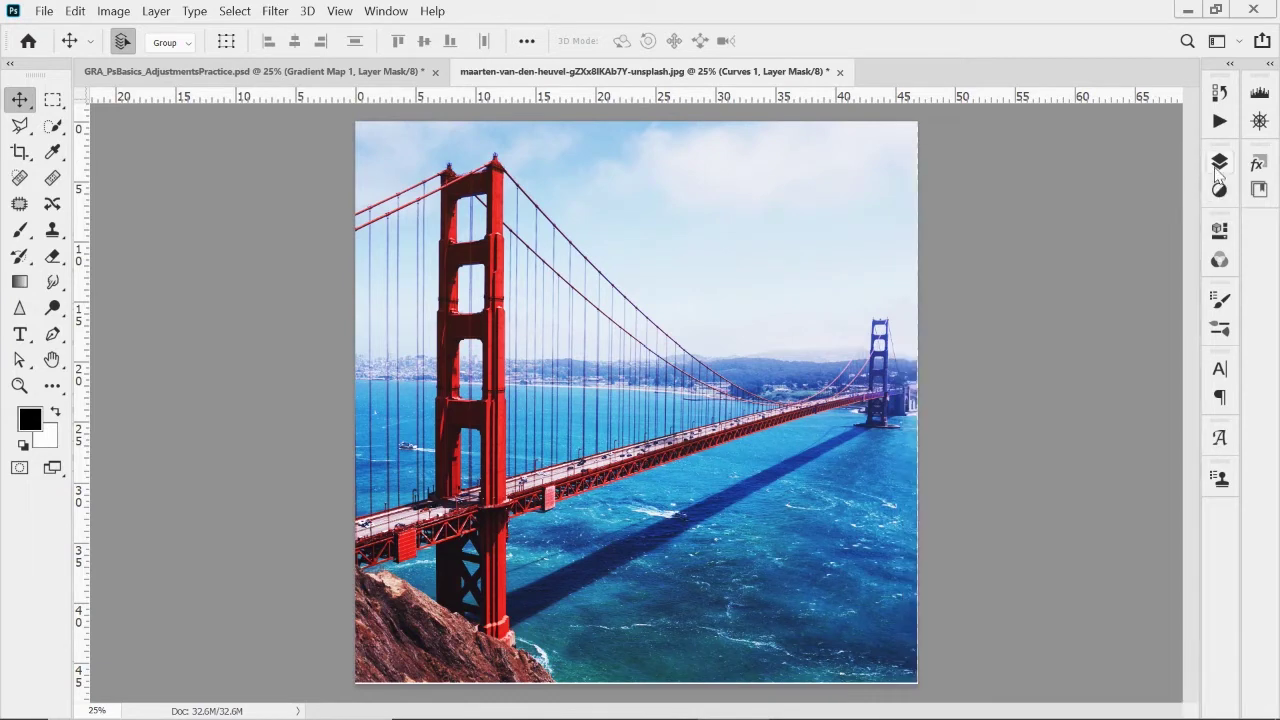
pyautogui.click(1217, 166)
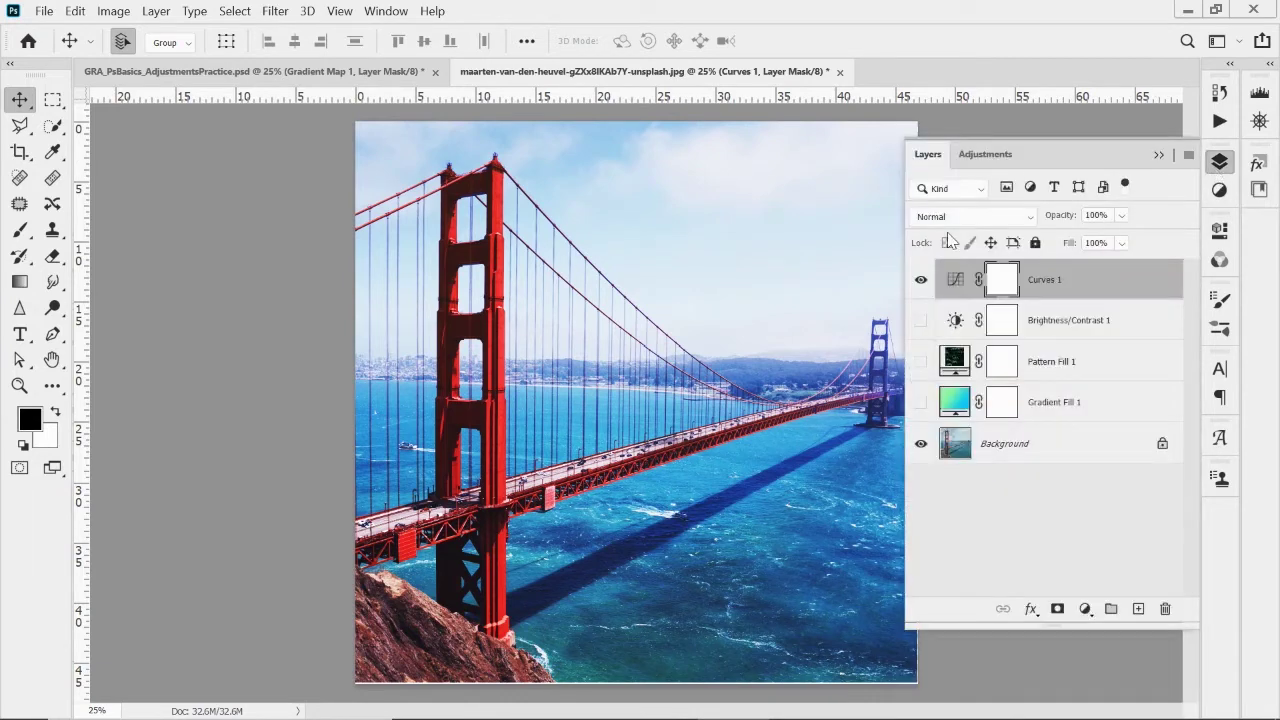
pyautogui.click(921, 281)
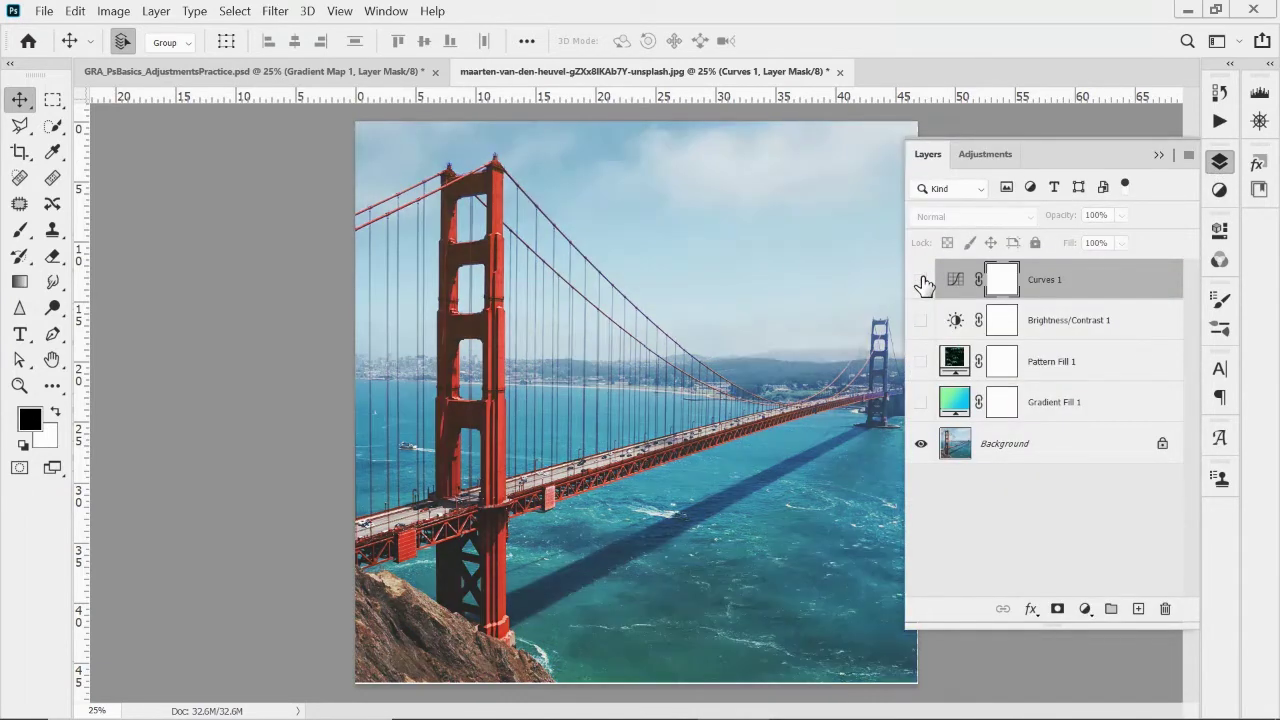
# - Add an Exposure adjustment layer, try its exposure setting, and hide the layer
pyautogui.click(1085, 609)
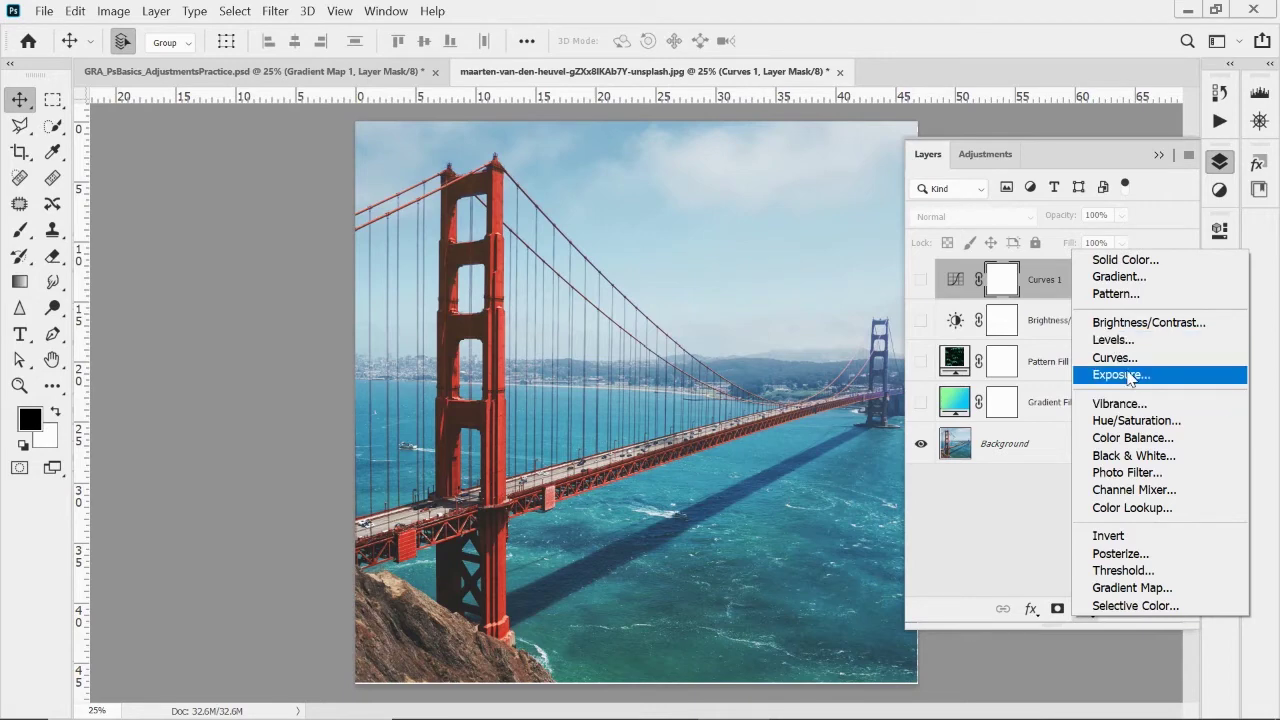
pyautogui.click(1129, 376)
pyautogui.moveTo(1046, 279)
pyautogui.mouseDown()
pyautogui.moveTo(1108, 280)
pyautogui.moveTo(1021, 289)
pyautogui.moveTo(1043, 289)
pyautogui.mouseUp()
pyautogui.click(1159, 166)
pyautogui.click(1219, 190)
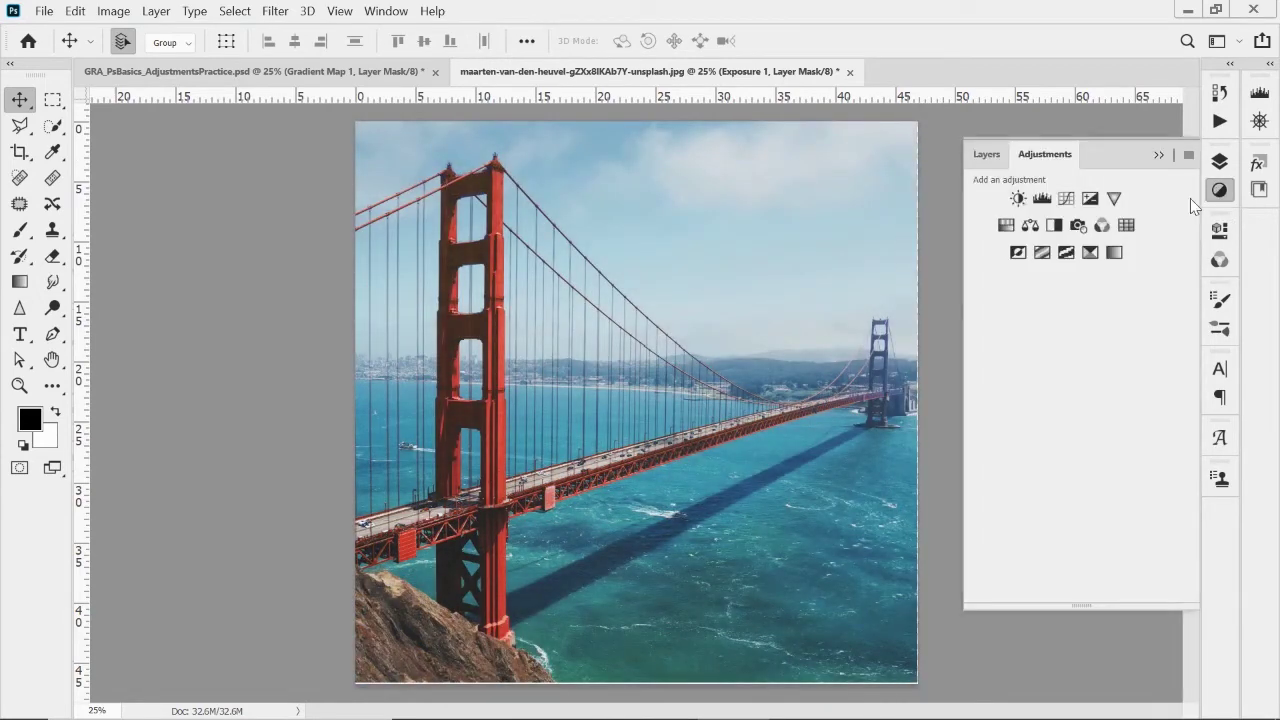
pyautogui.click(1219, 161)
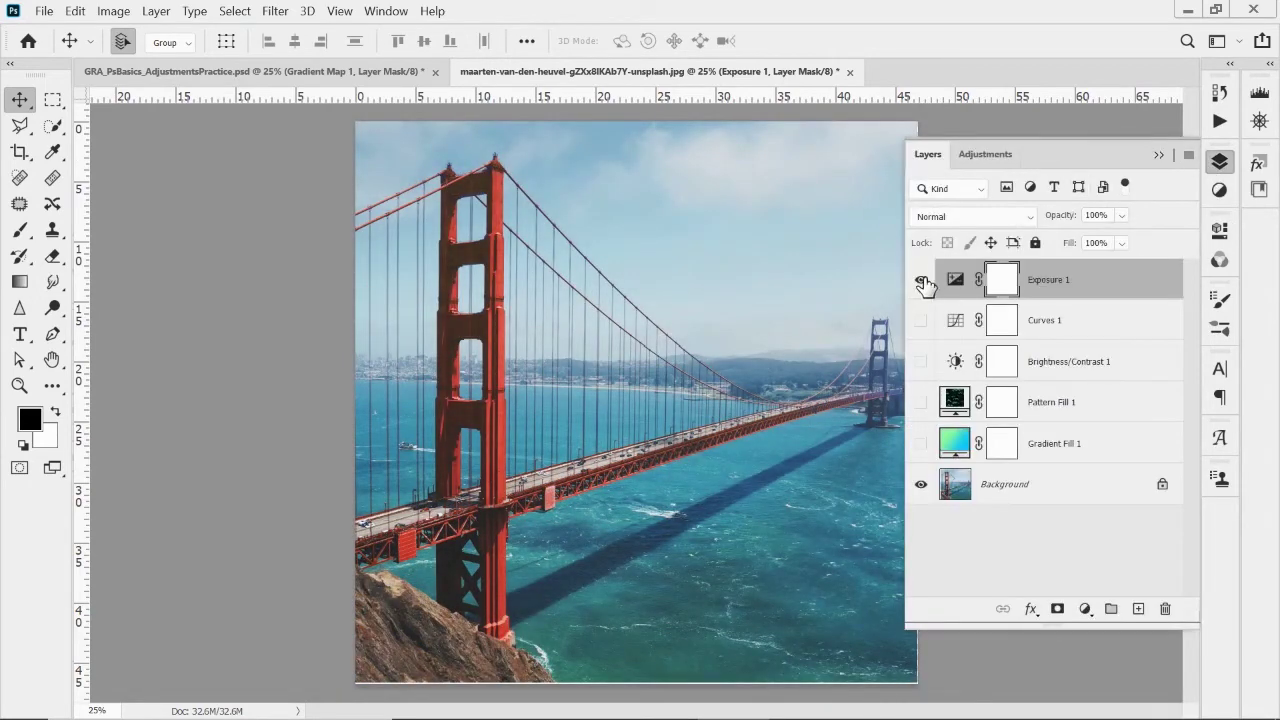
# - Add a Vibrance adjustment layer with vibrance -39, try its saturation setting, and hide the layer
pyautogui.click(1085, 609)
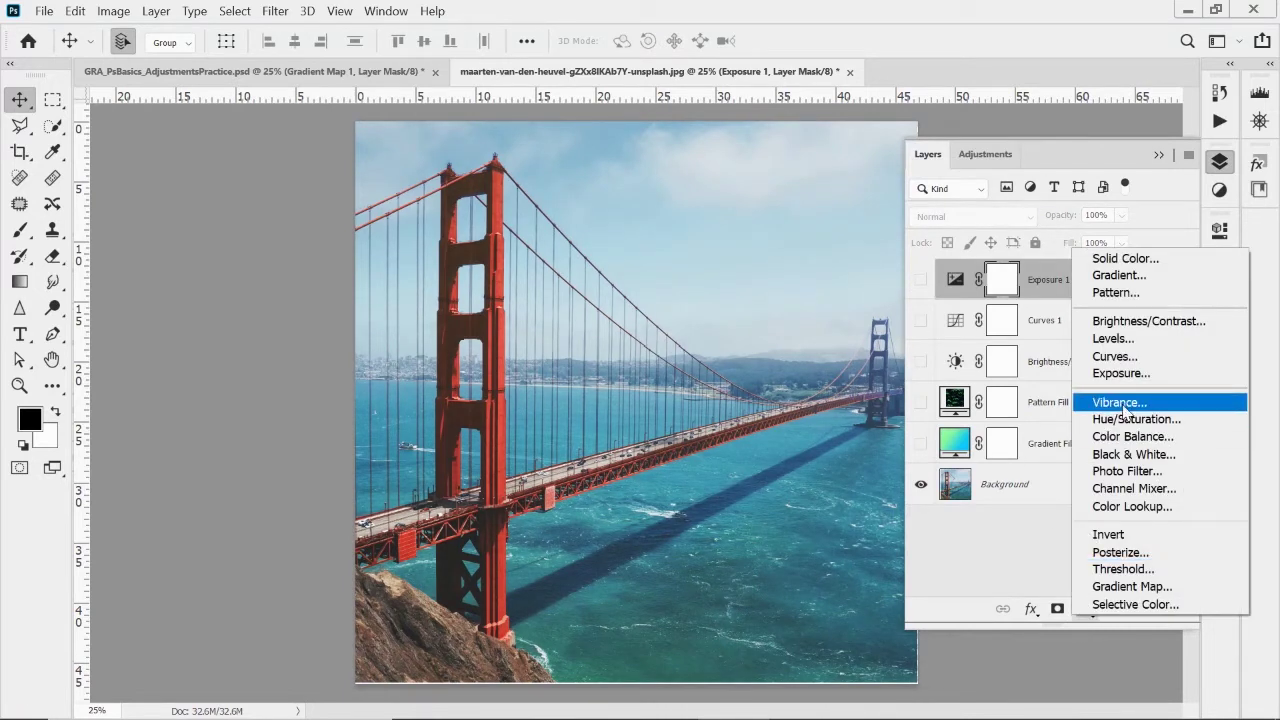
pyautogui.click(1115, 403)
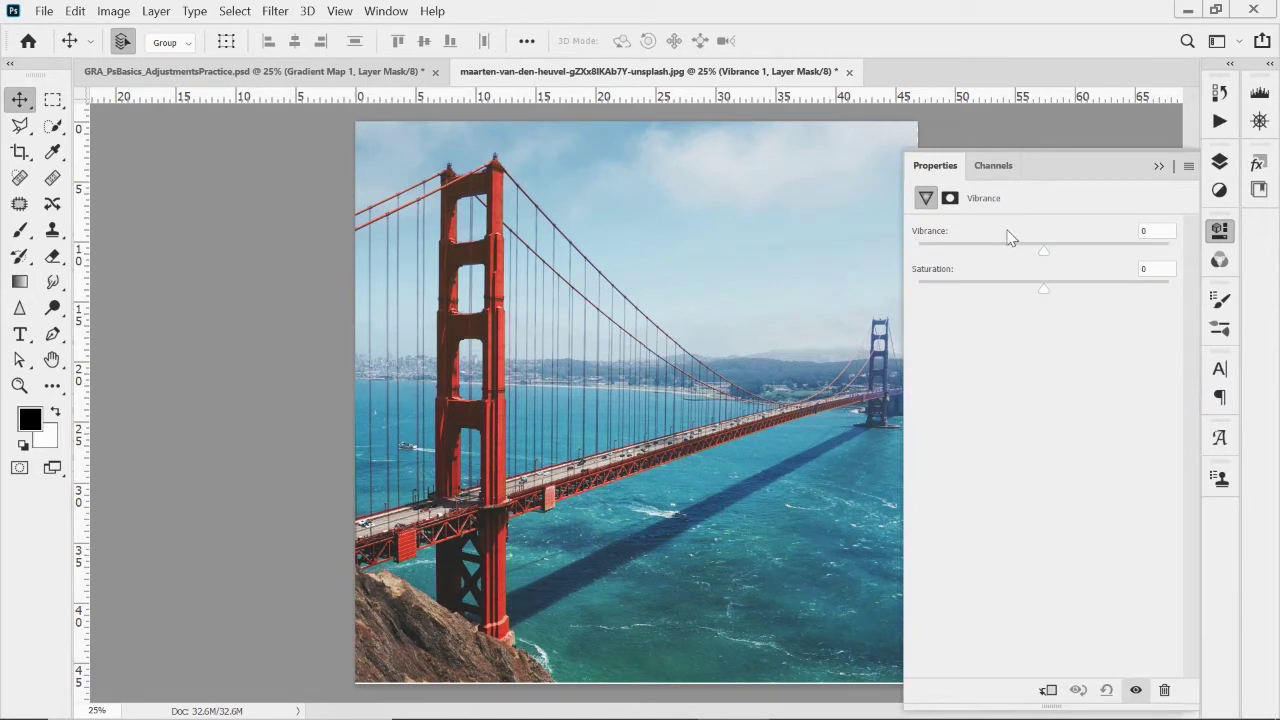
pyautogui.moveTo(1113, 255); pyautogui.dragTo(1046, 256)
pyautogui.moveTo(1158, 241); pyautogui.dragTo(1157, 237)
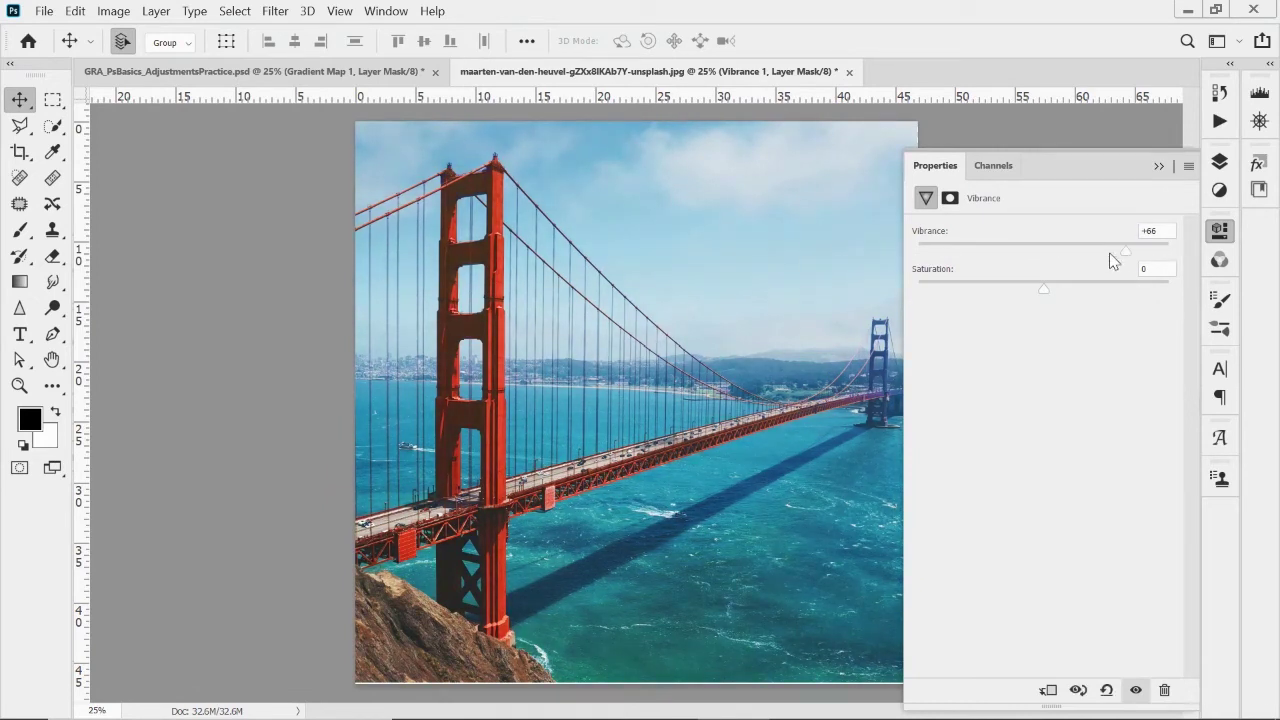
pyautogui.click(994, 255)
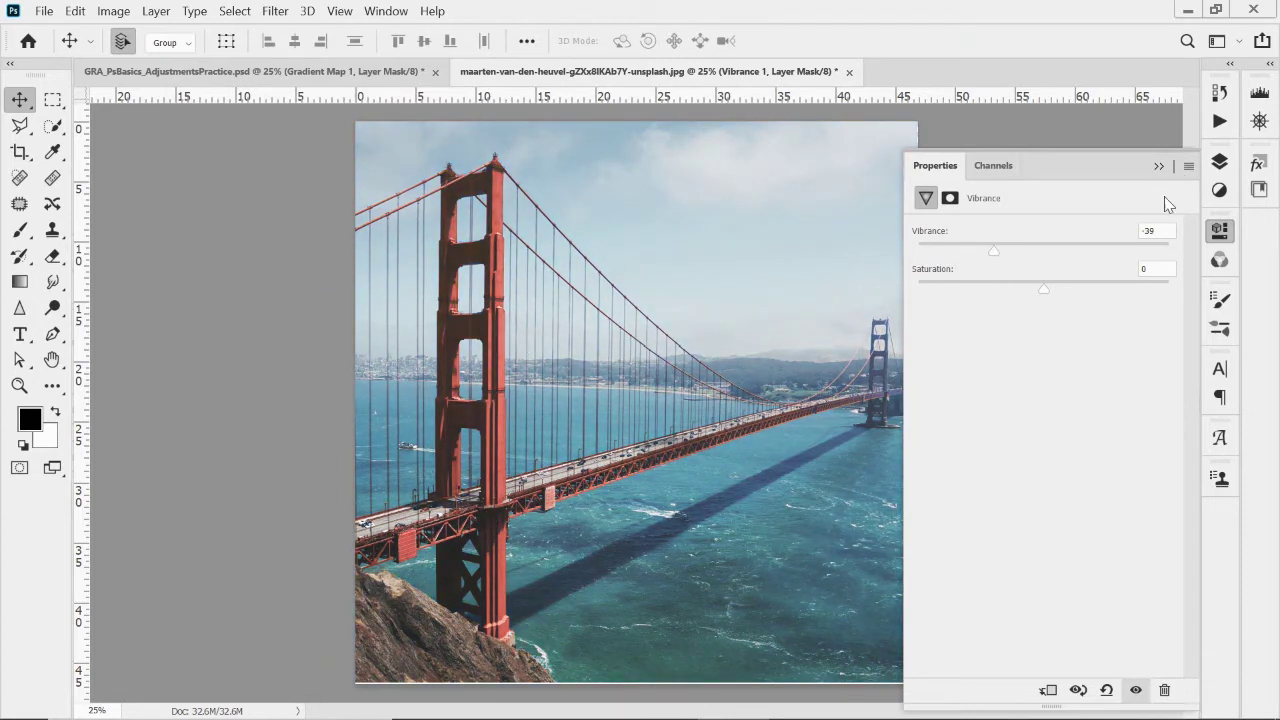
pyautogui.moveTo(1046, 300)
pyautogui.mouseDown()
pyautogui.moveTo(1129, 300)
pyautogui.moveTo(951, 337)
pyautogui.moveTo(1058, 307)
pyautogui.mouseUp()
pyautogui.click(1219, 161)
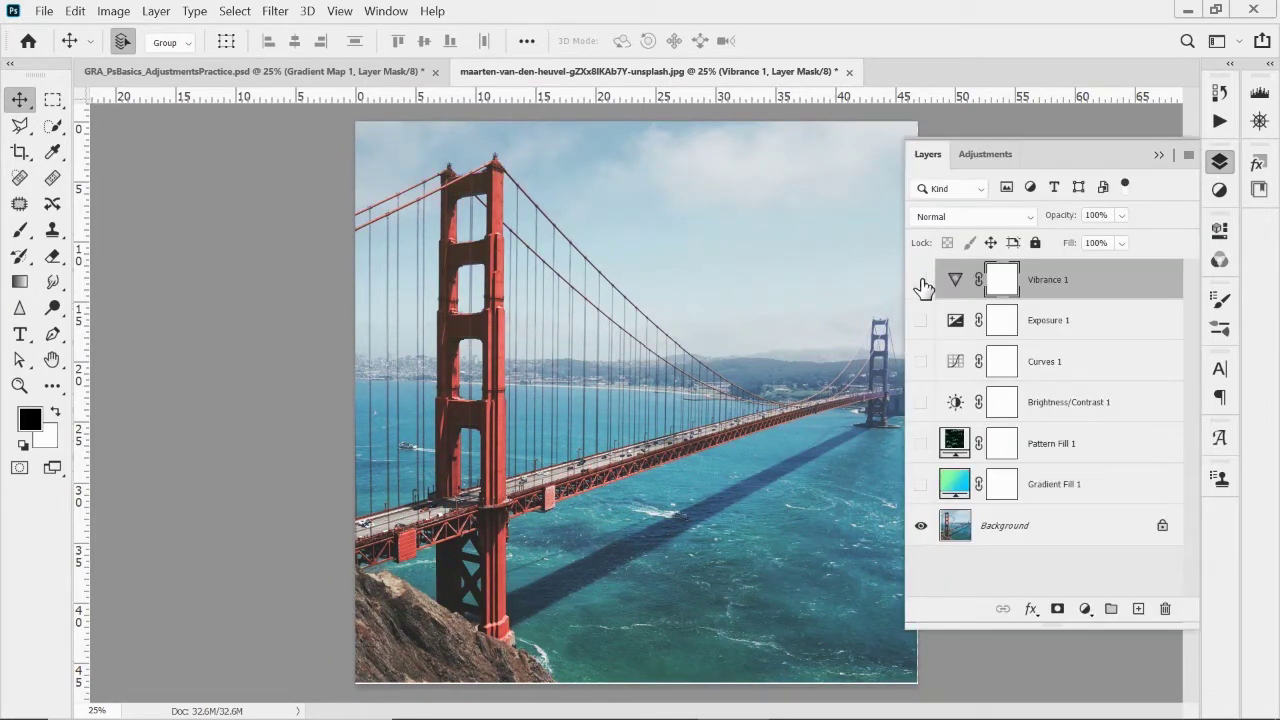
# - Add a Hue/Saturation adjustment layer with hue -57 and saturation +63, and hide the layer
pyautogui.click(1085, 609)
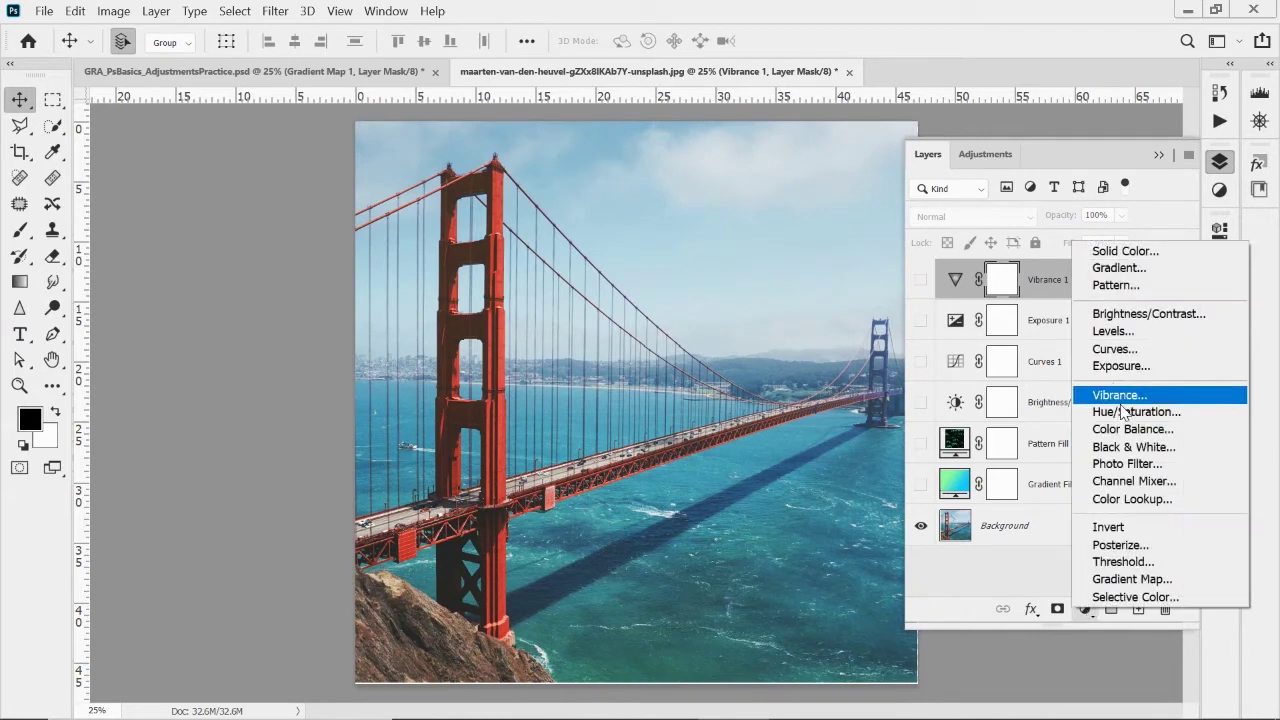
pyautogui.click(1124, 414)
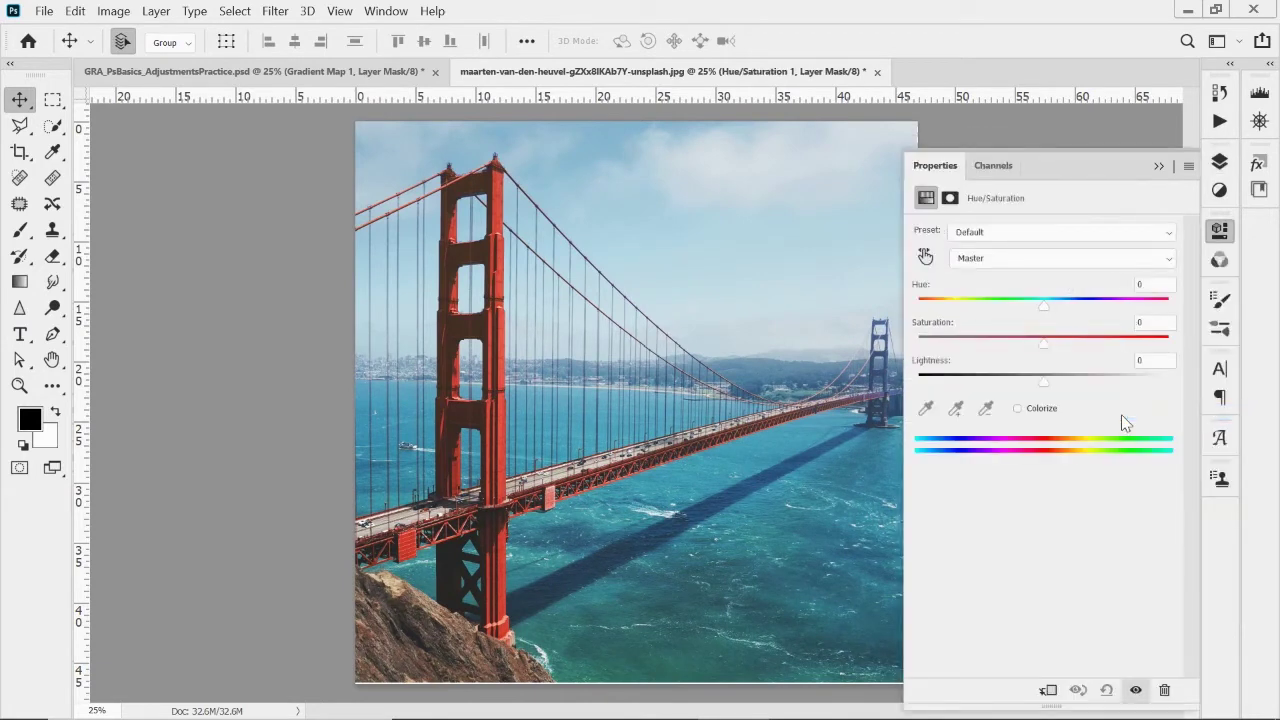
pyautogui.moveTo(1042, 346); pyautogui.dragTo(1152, 336)
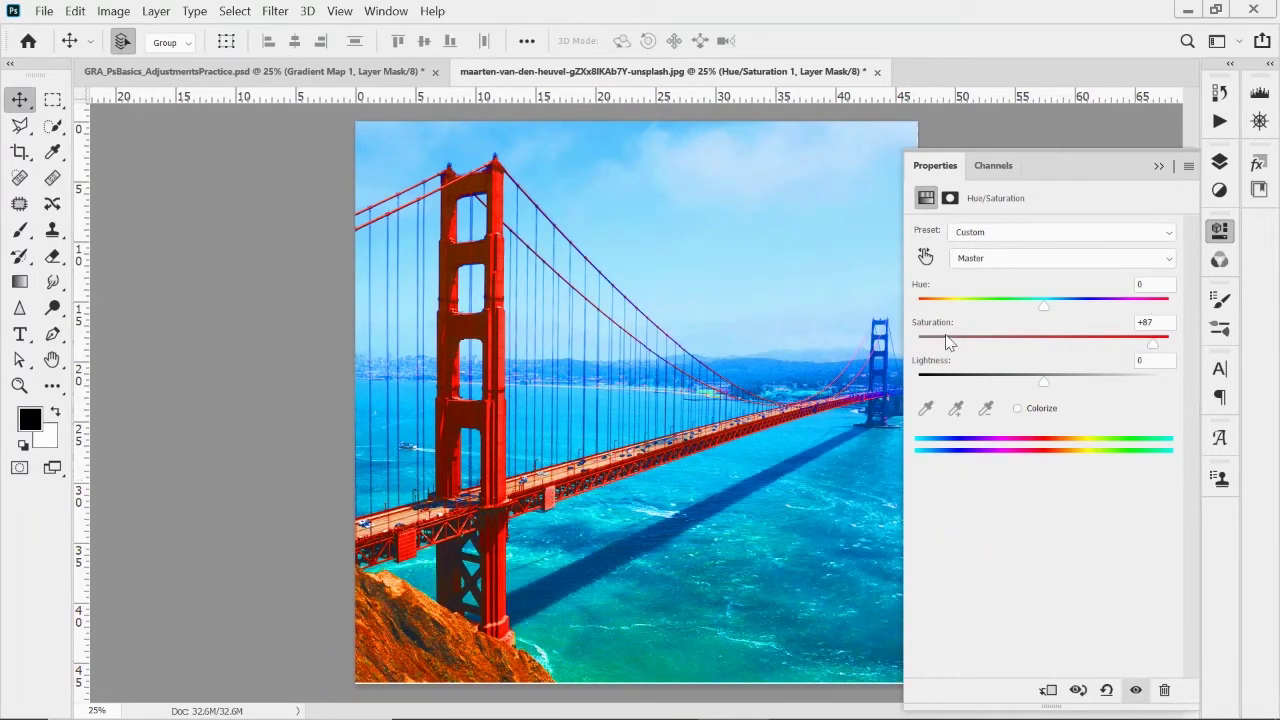
pyautogui.moveTo(1041, 305)
pyautogui.mouseDown()
pyautogui.moveTo(1059, 304)
pyautogui.moveTo(1045, 306)
pyautogui.mouseUp()
pyautogui.moveTo(1153, 344); pyautogui.dragTo(981, 322)
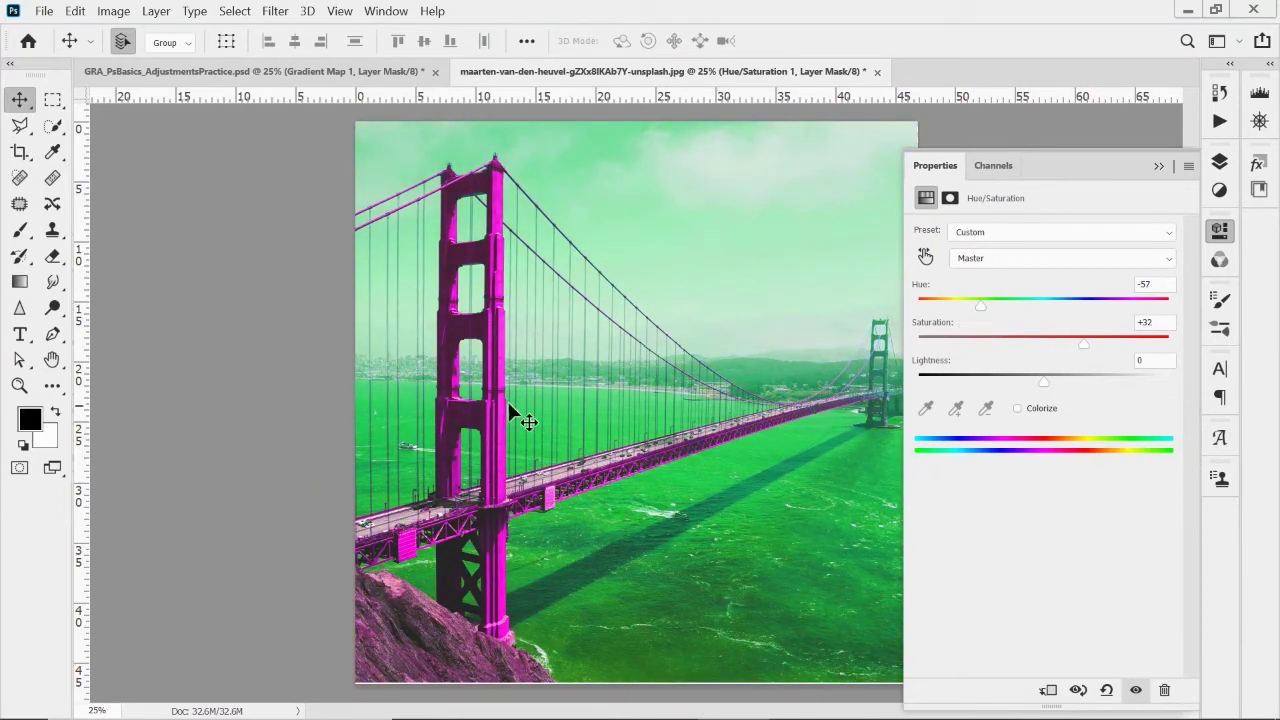
pyautogui.moveTo(1088, 355); pyautogui.dragTo(1124, 357)
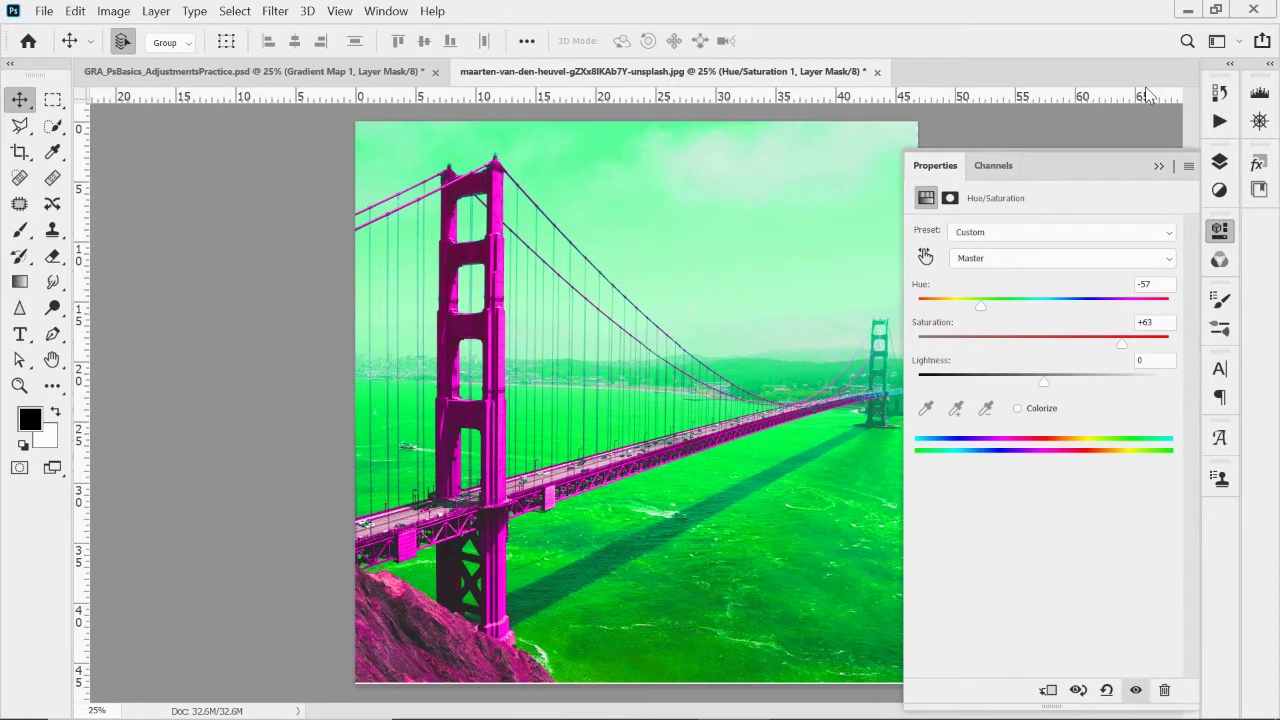
pyautogui.click(1219, 161)
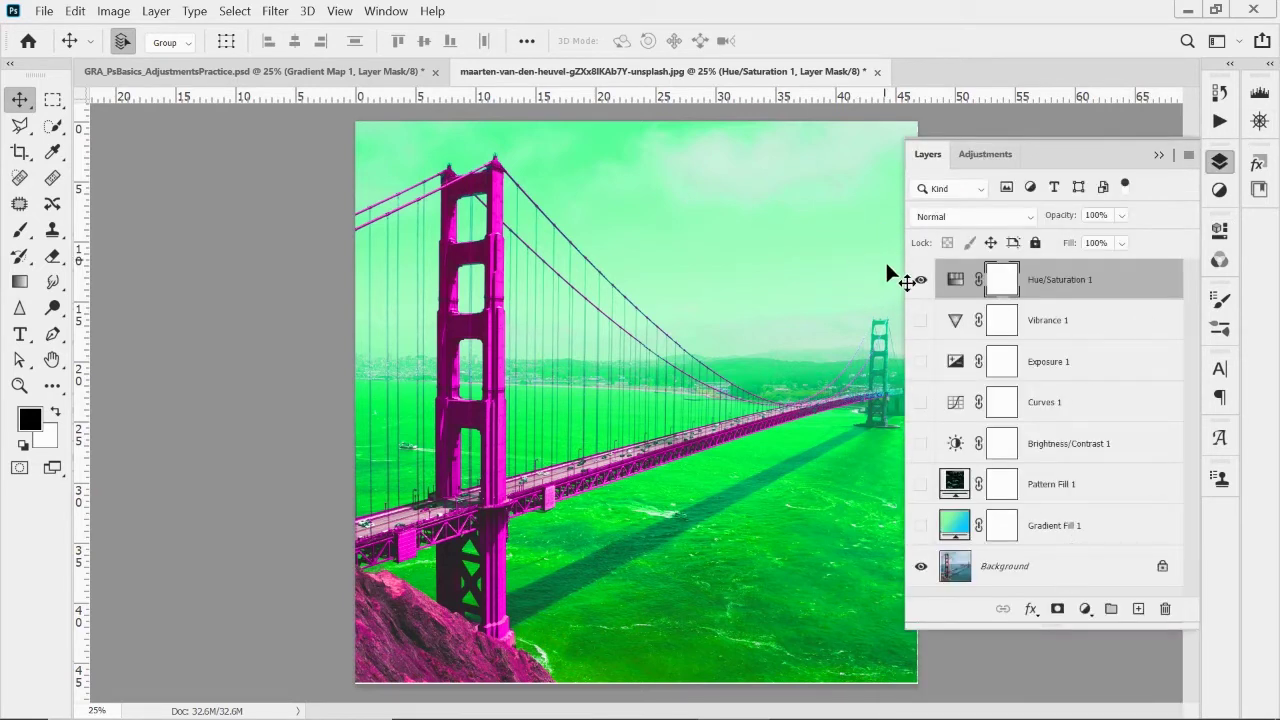
pyautogui.click(920, 280)
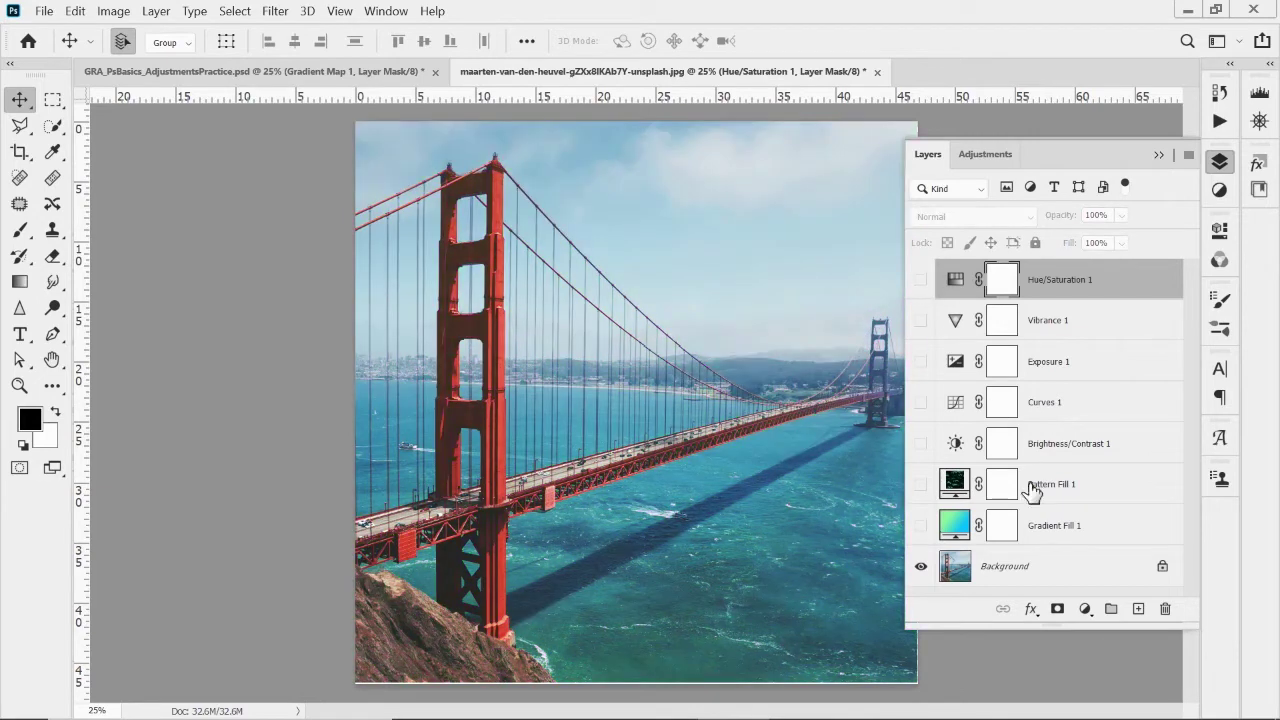
# - Add a Color Balance adjustment layer, shift the color balance of its midtones, and hide the layer
pyautogui.click(1085, 609)
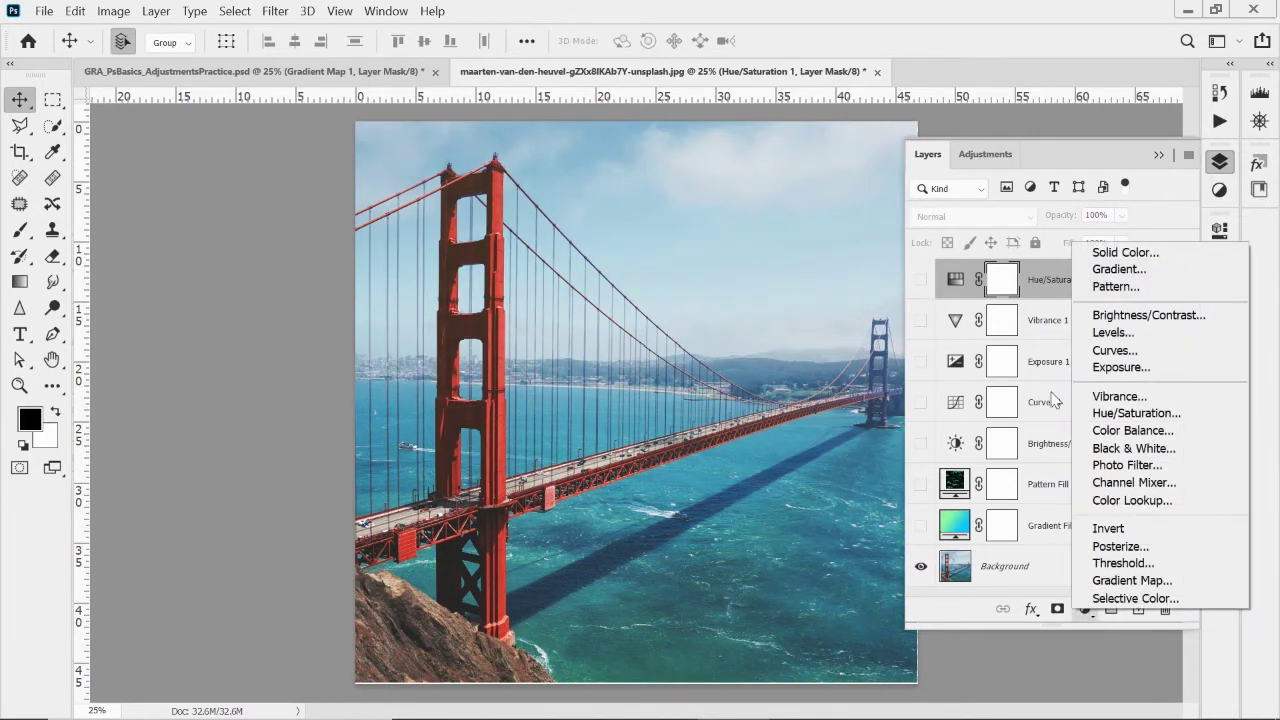
pyautogui.click(1116, 438)
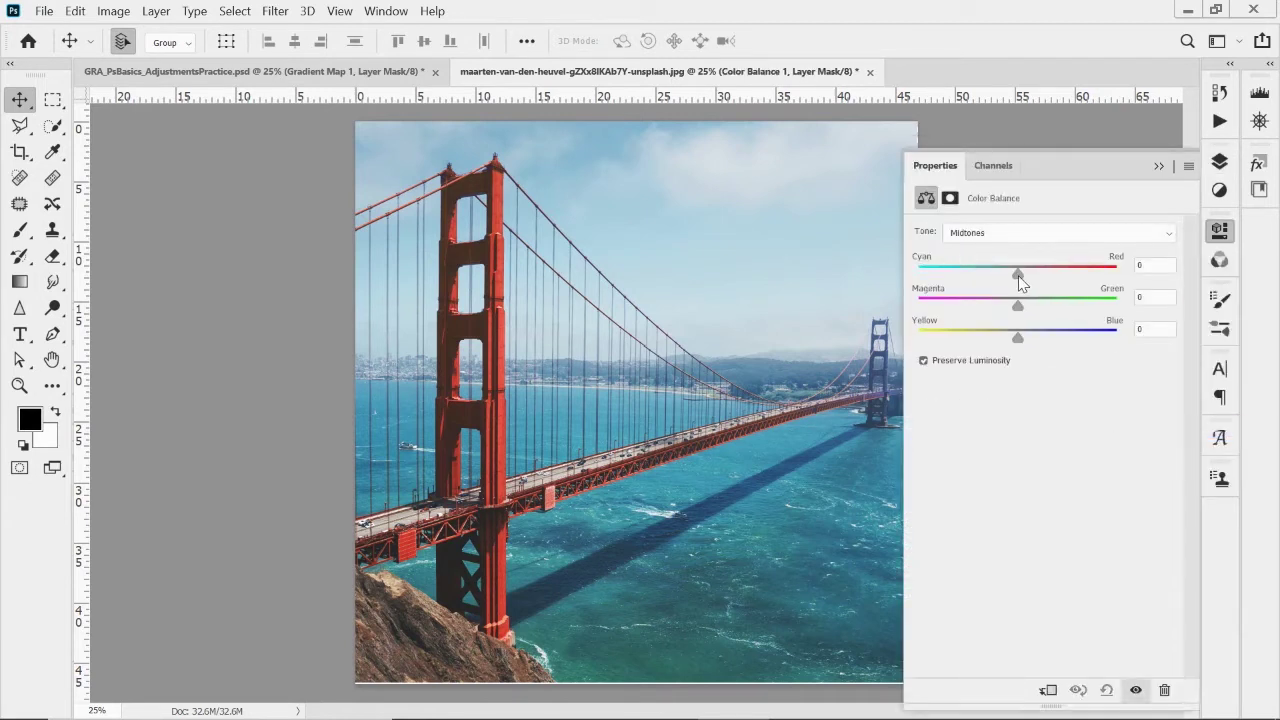
pyautogui.moveTo(1017, 276); pyautogui.dragTo(1021, 306)
pyautogui.click(1159, 165)
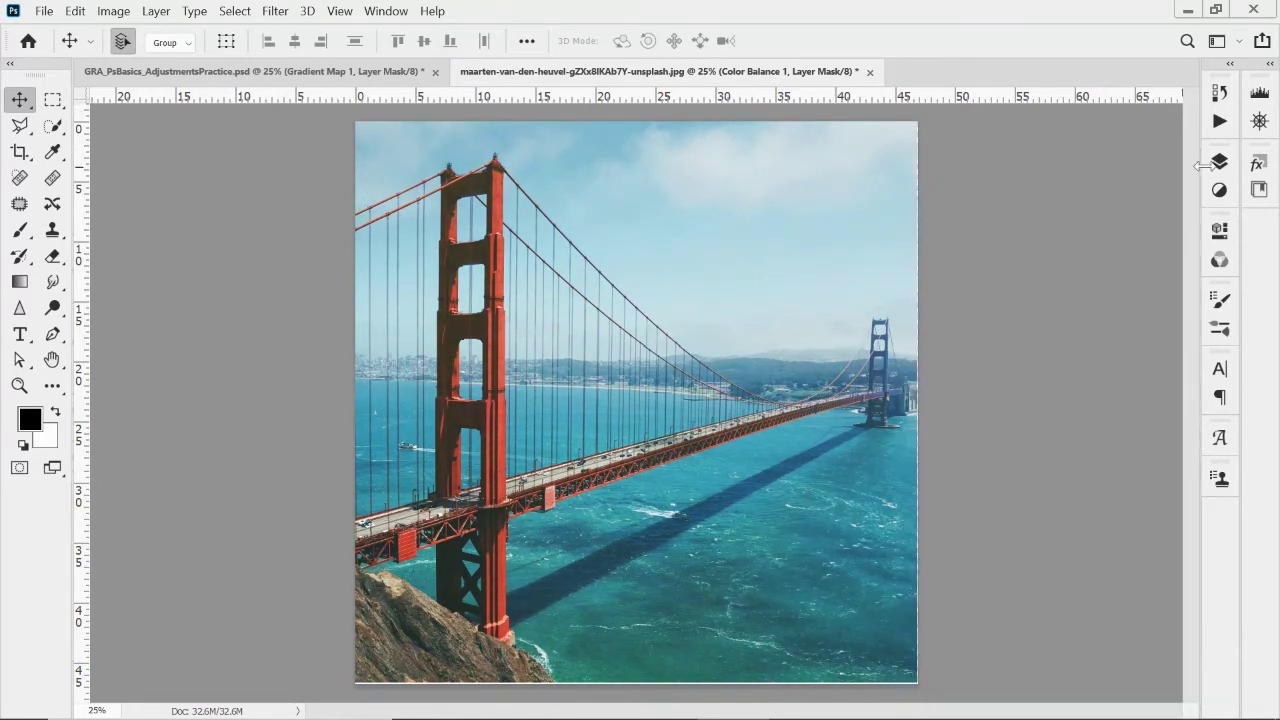
pyautogui.click(1219, 161)
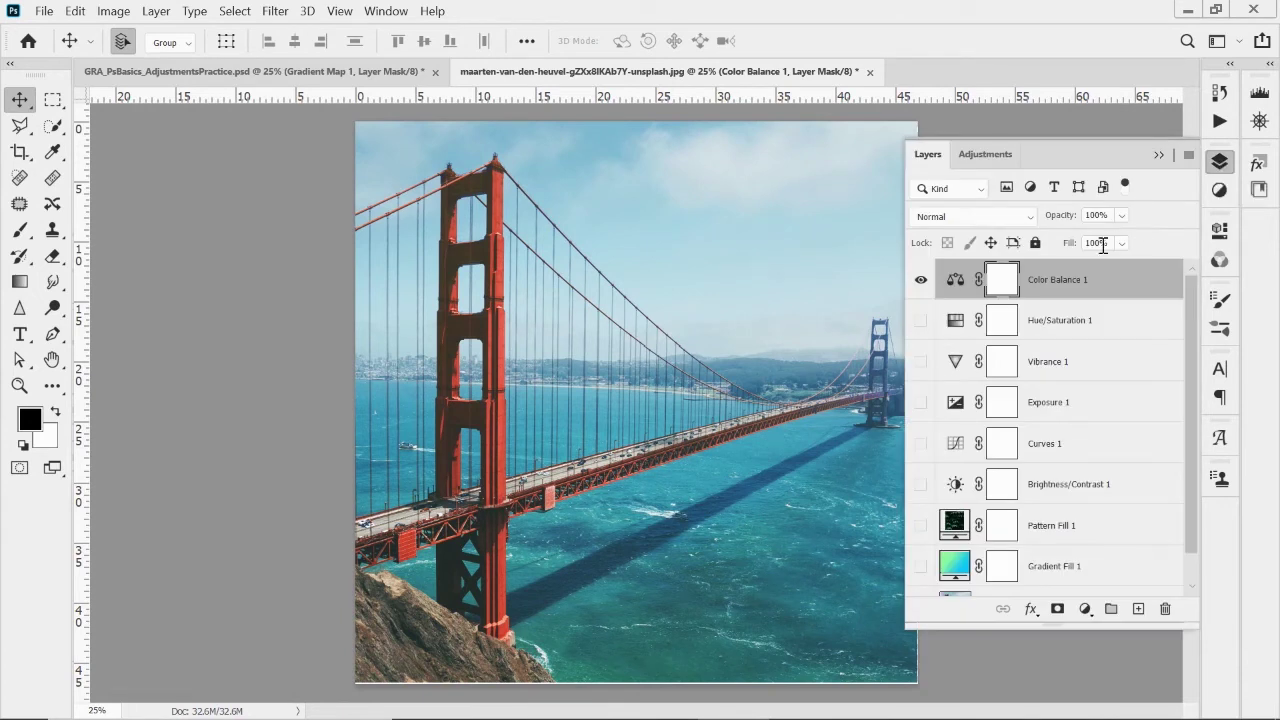
pyautogui.click(920, 282)
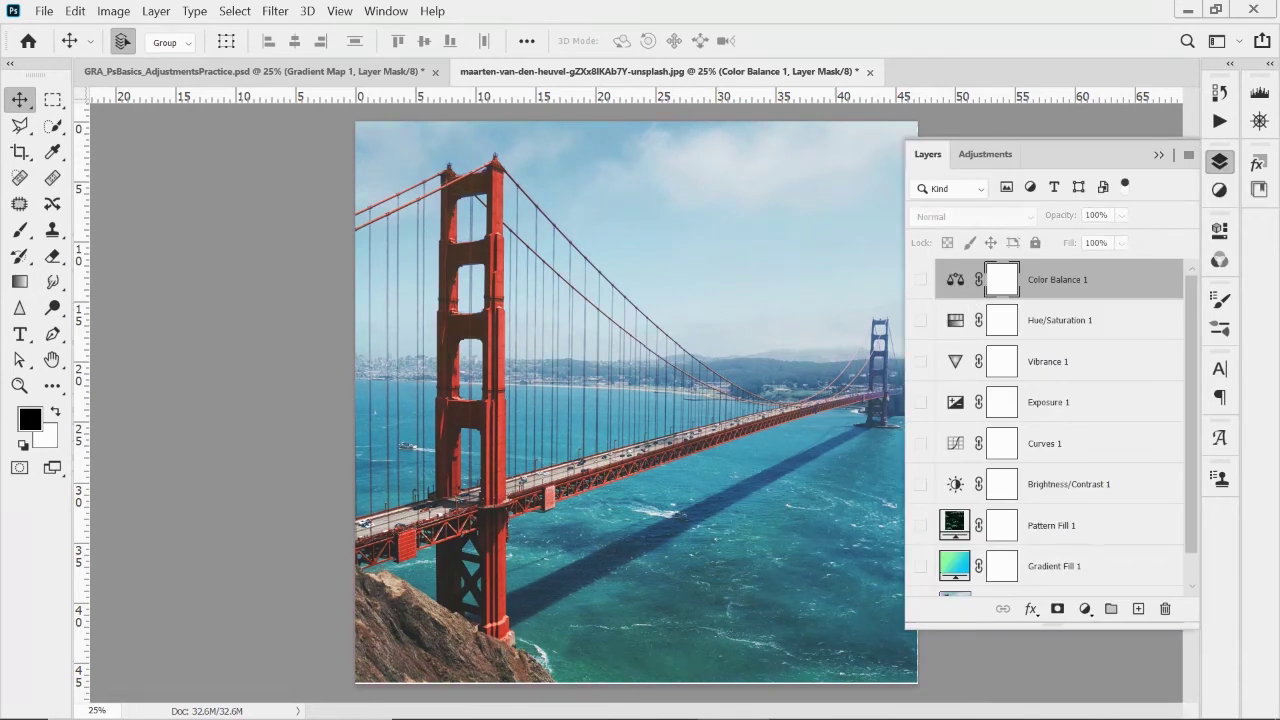
# - Add a Black & White adjustment layer above Color Balance 1, adjust its reds, and hide the layer
pyautogui.click(1085, 612)
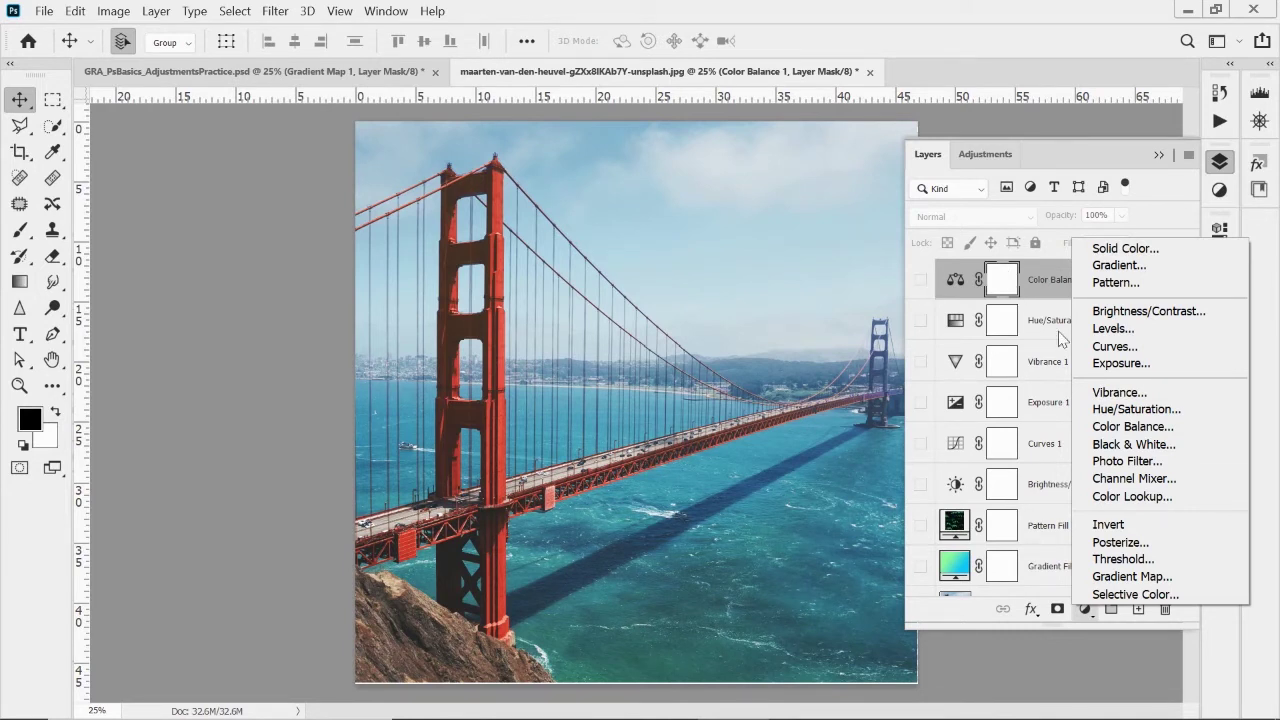
pyautogui.click(1127, 446)
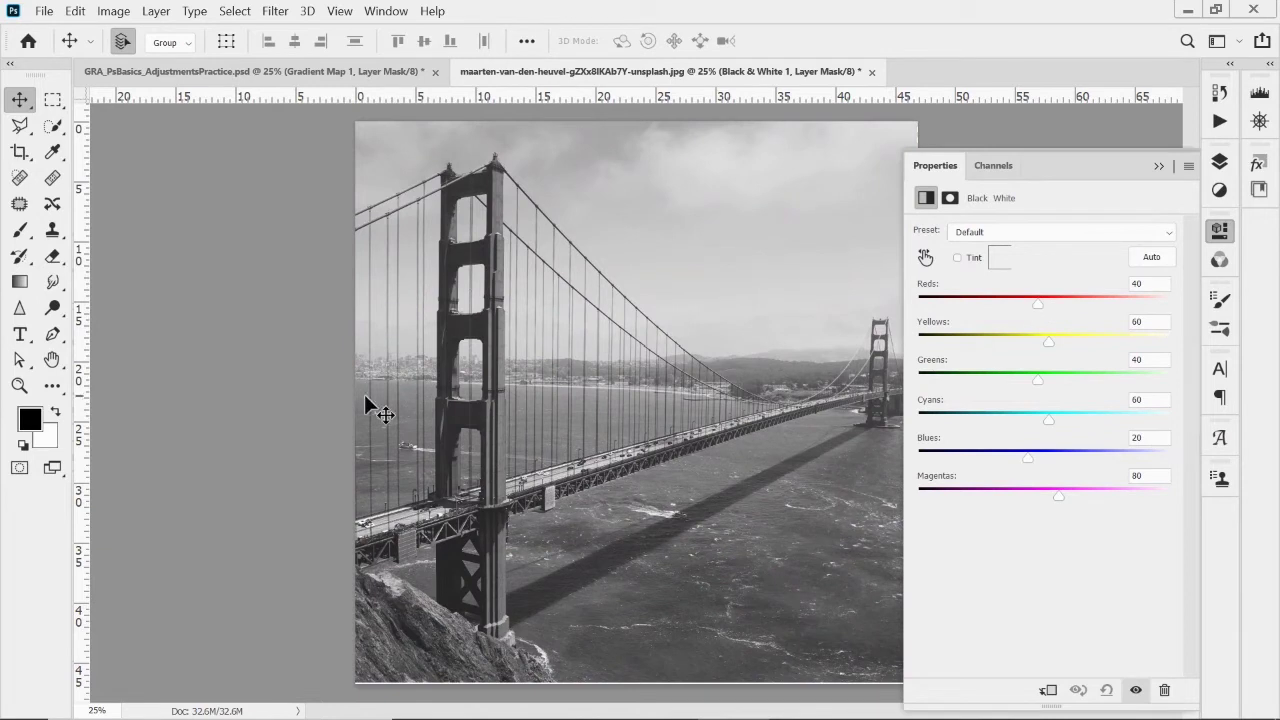
pyautogui.moveTo(1037, 299)
pyautogui.mouseDown()
pyautogui.moveTo(1070, 302)
pyautogui.moveTo(1006, 304)
pyautogui.moveTo(1083, 293)
pyautogui.moveTo(1037, 285)
pyautogui.mouseUp()
pyautogui.click(1159, 166)
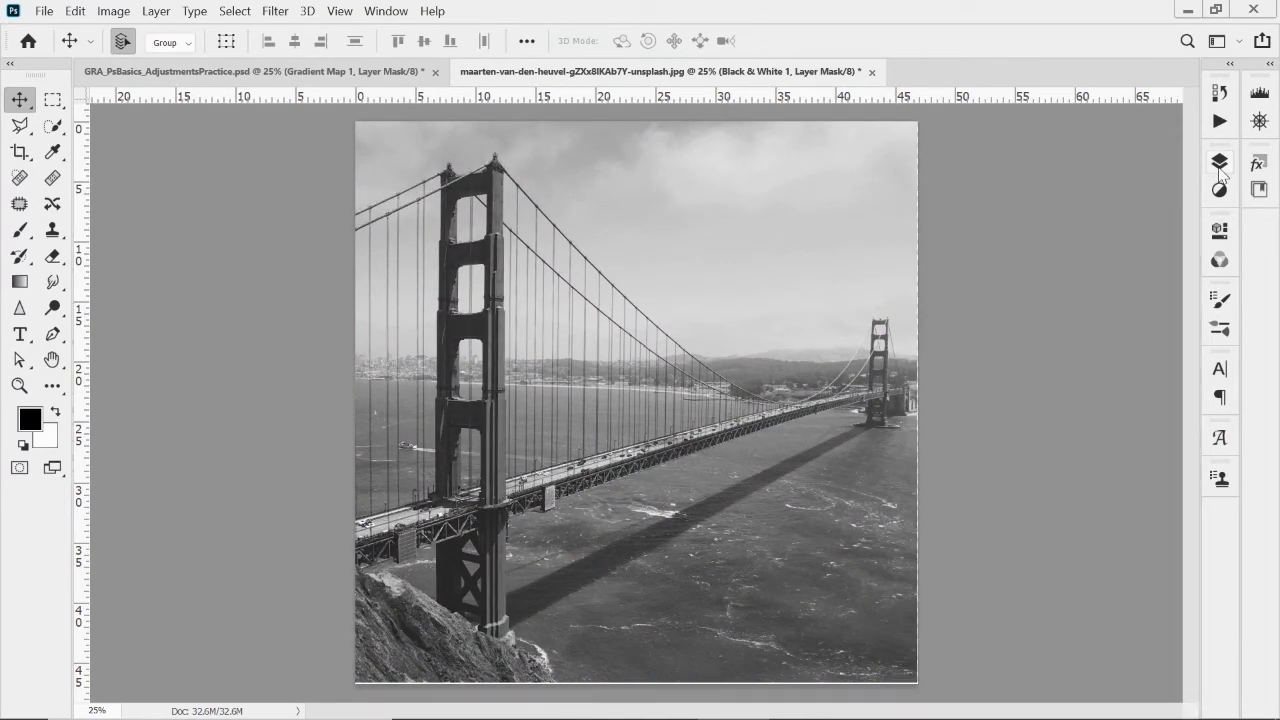
pyautogui.click(1219, 161)
pyautogui.click(921, 280)
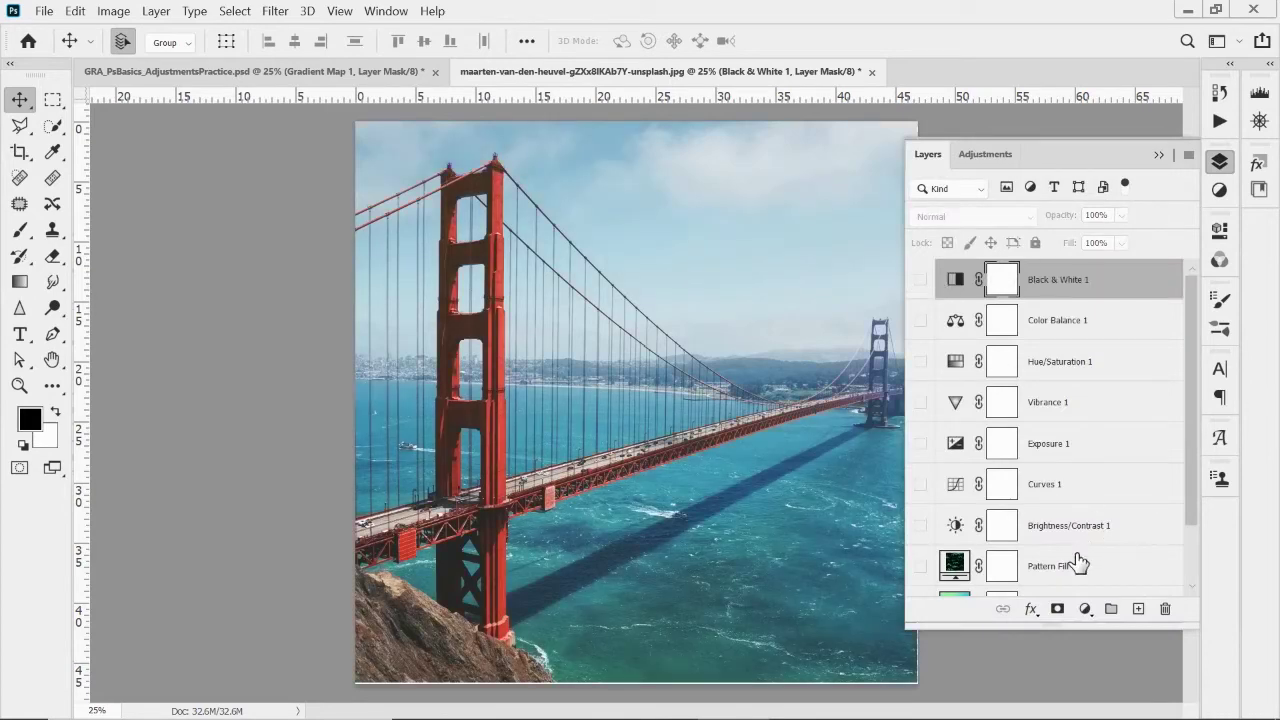
# - Add a Photo Filter adjustment layer, try Cooling Filter (80) and Orange, choose Blue, adjust the density, and hide the layer
pyautogui.click(1086, 609)
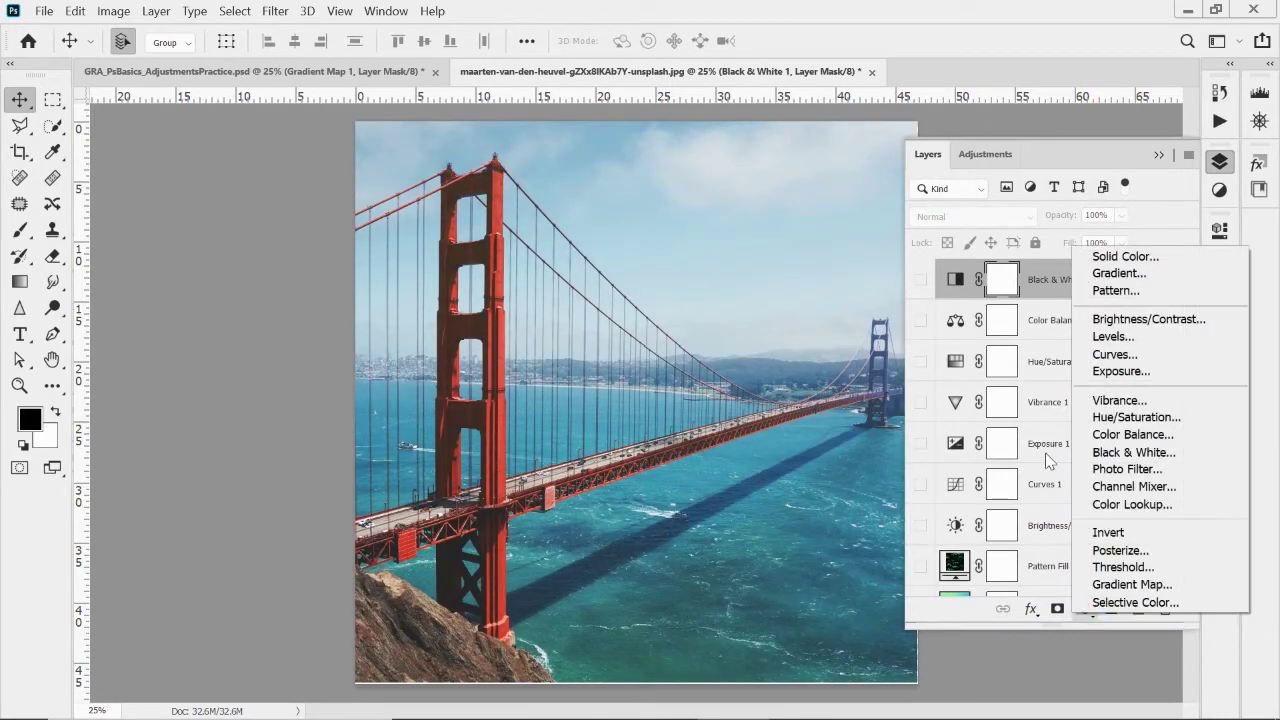
pyautogui.click(1127, 469)
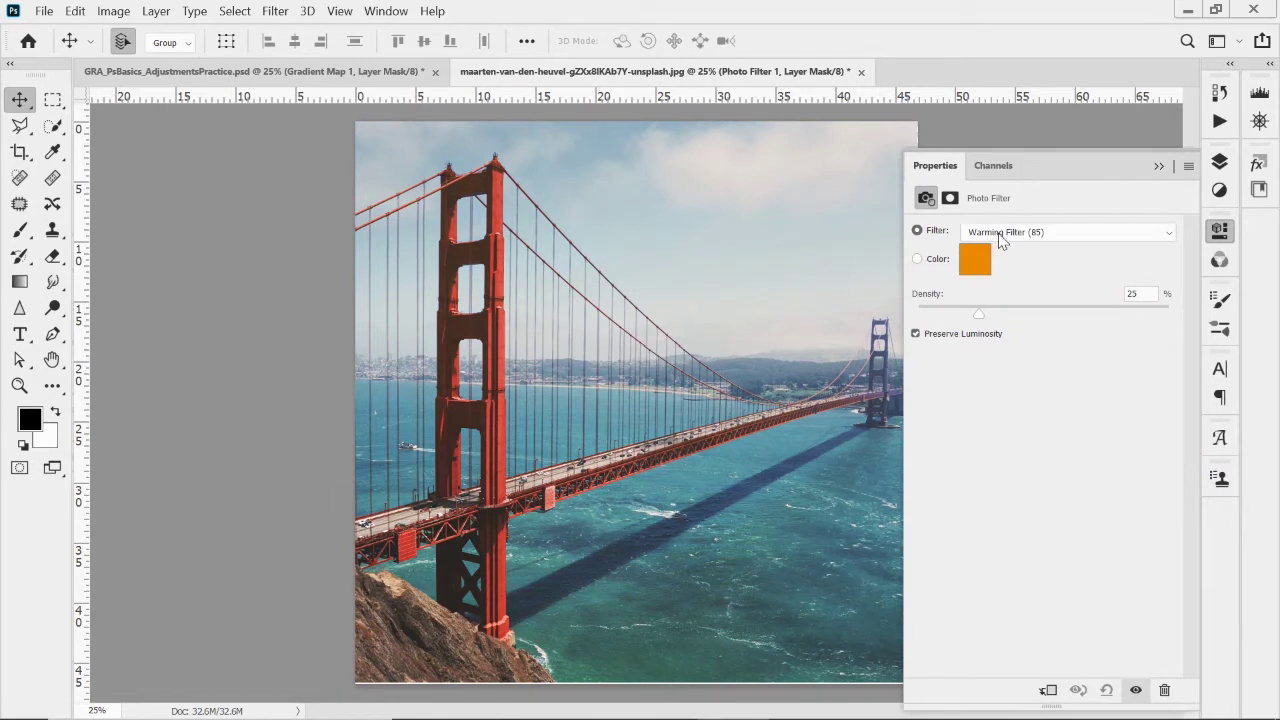
pyautogui.click(1038, 234)
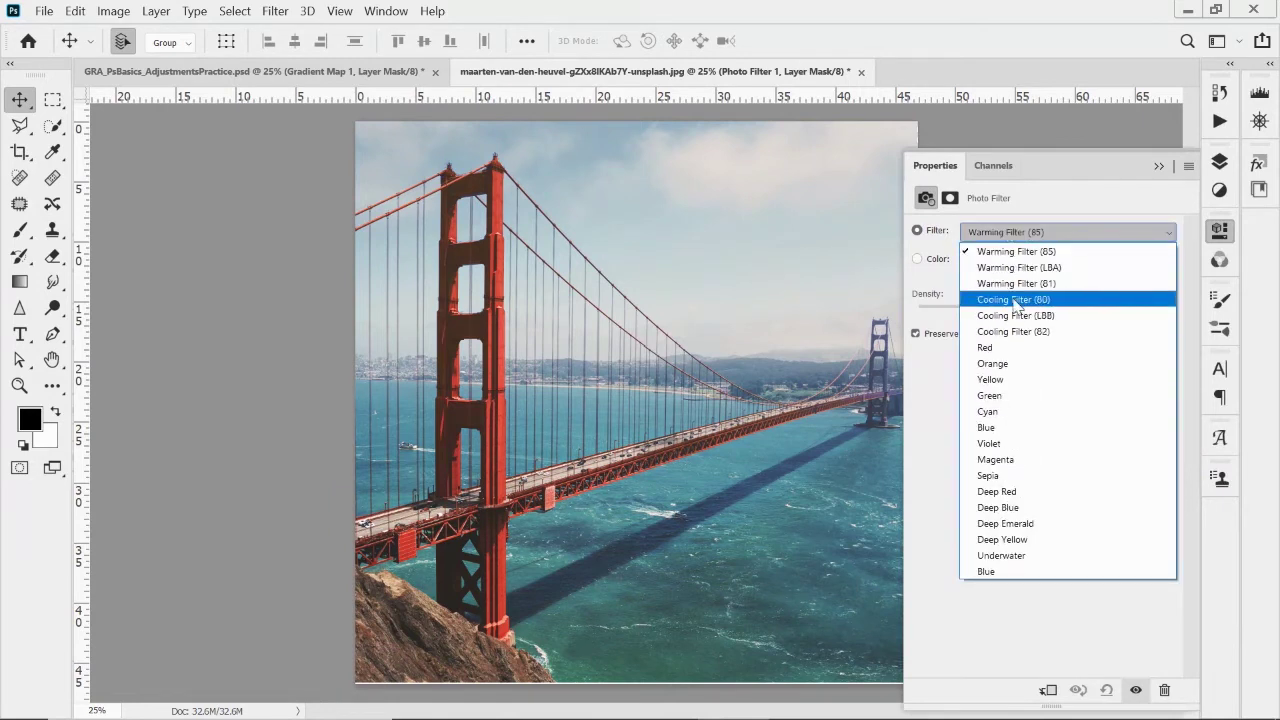
pyautogui.click(1012, 297)
pyautogui.click(1010, 232)
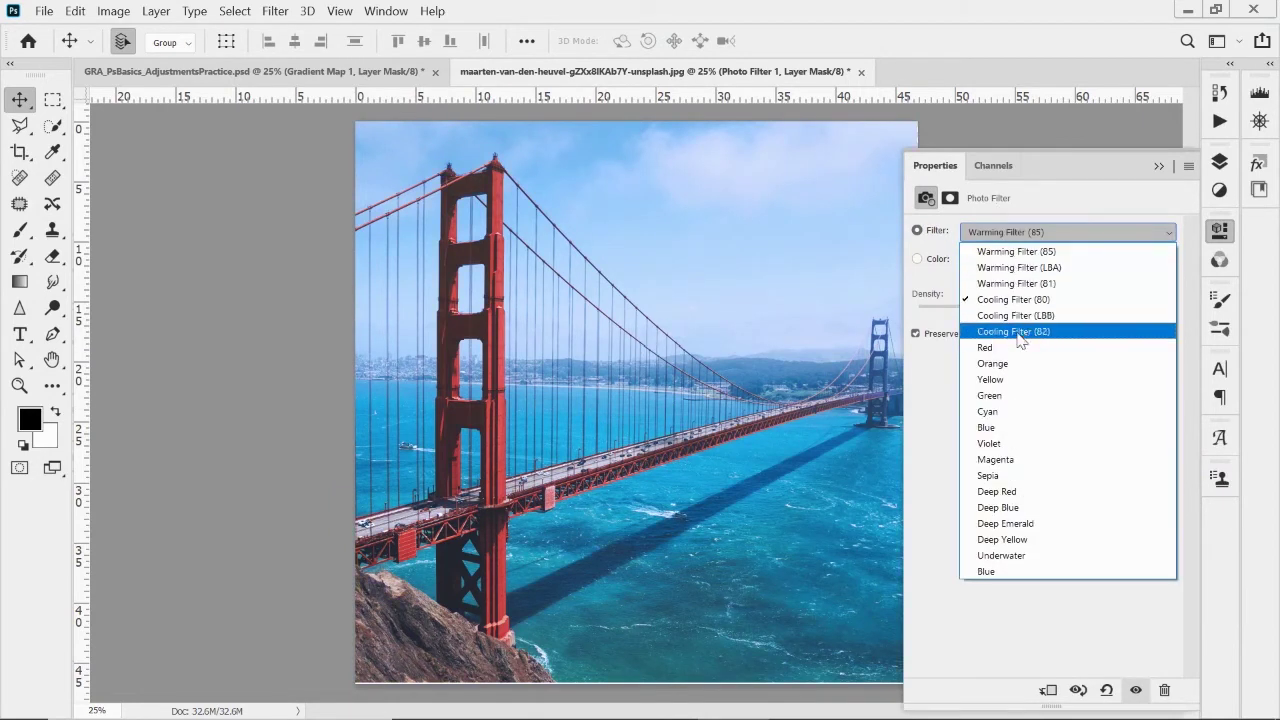
pyautogui.click(997, 367)
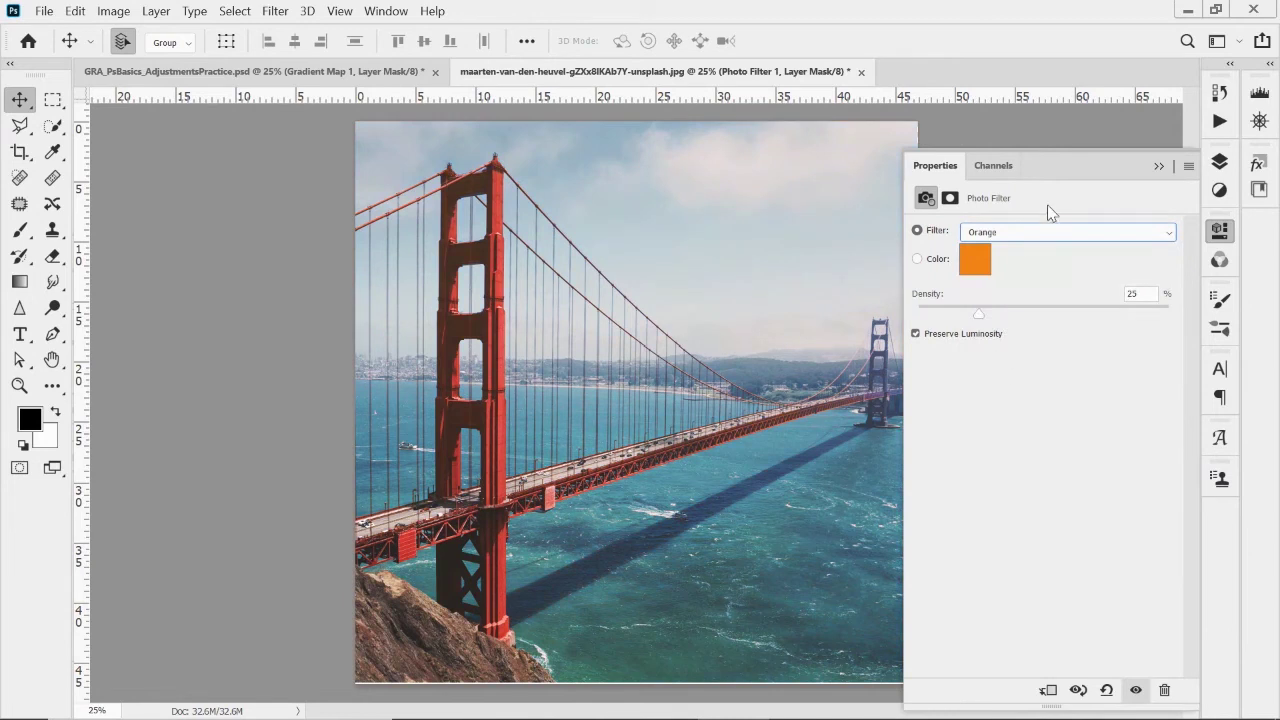
pyautogui.click(1003, 233)
pyautogui.click(996, 433)
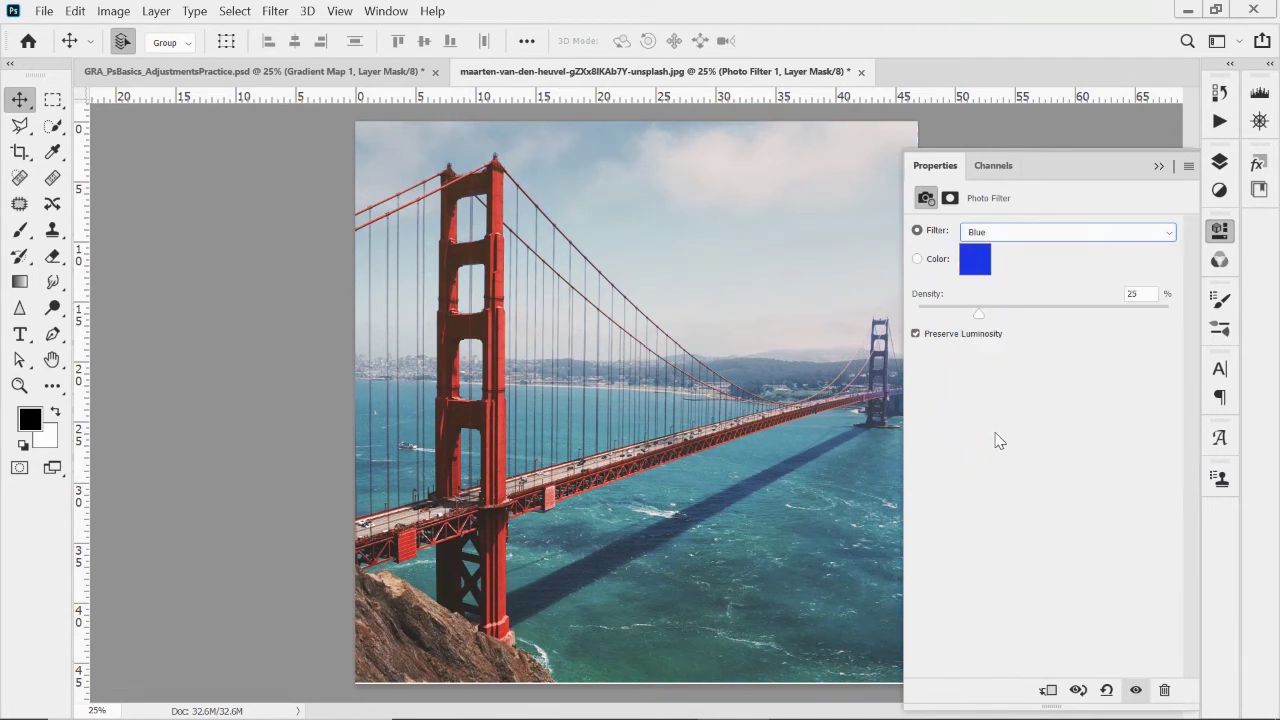
pyautogui.moveTo(977, 312)
pyautogui.mouseDown()
pyautogui.moveTo(1166, 304)
pyautogui.moveTo(930, 306)
pyautogui.moveTo(978, 312)
pyautogui.mouseUp()
pyautogui.click(1159, 167)
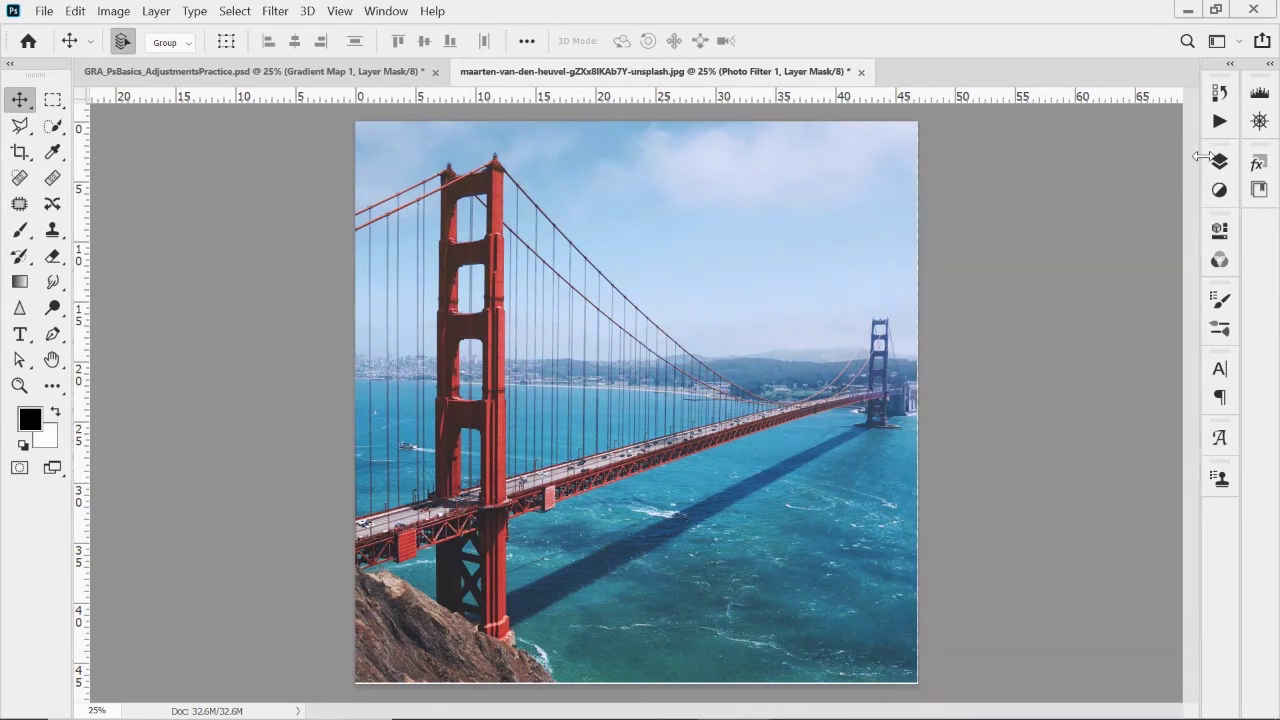
pyautogui.click(1219, 161)
# - Add a Channel Mixer adjustment layer, set red to +92% and adjust green for the Red output channel, and hide the layer
pyautogui.click(1085, 609)
pyautogui.click(1140, 484)
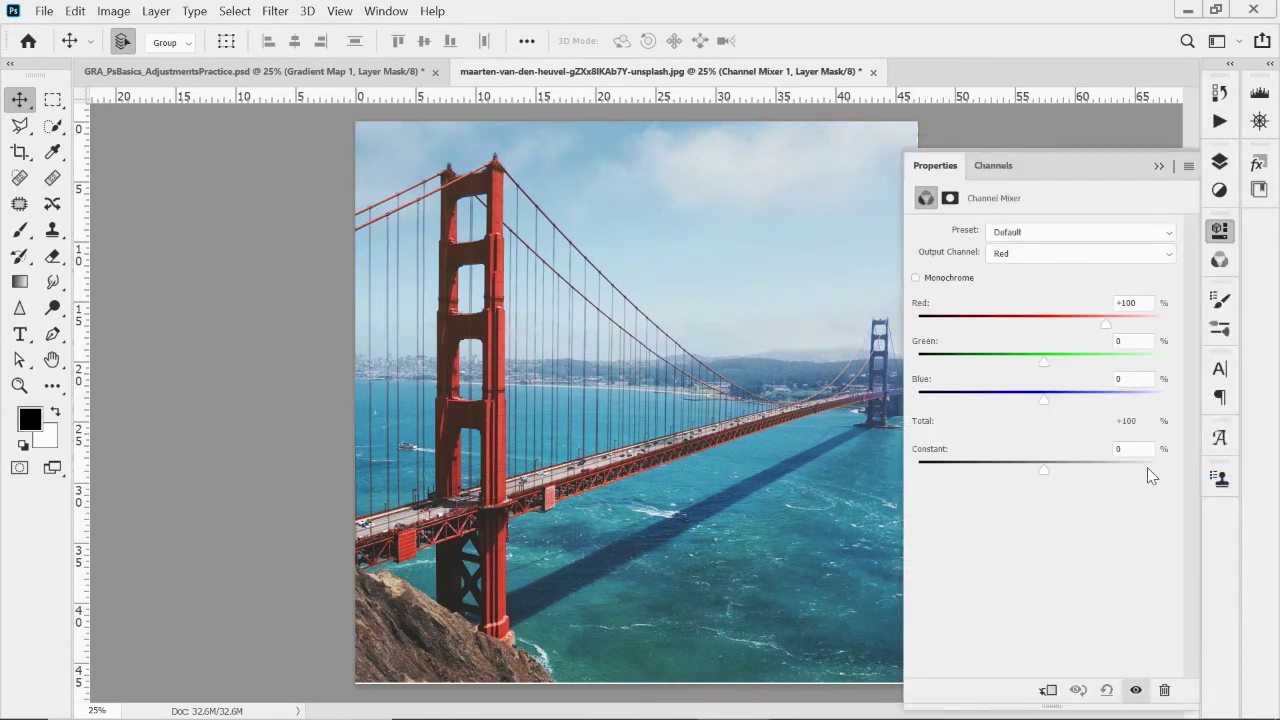
pyautogui.moveTo(1106, 326)
pyautogui.mouseDown()
pyautogui.moveTo(1080, 331)
pyautogui.moveTo(1104, 333)
pyautogui.mouseUp()
pyautogui.moveTo(1042, 364); pyautogui.dragTo(1046, 366)
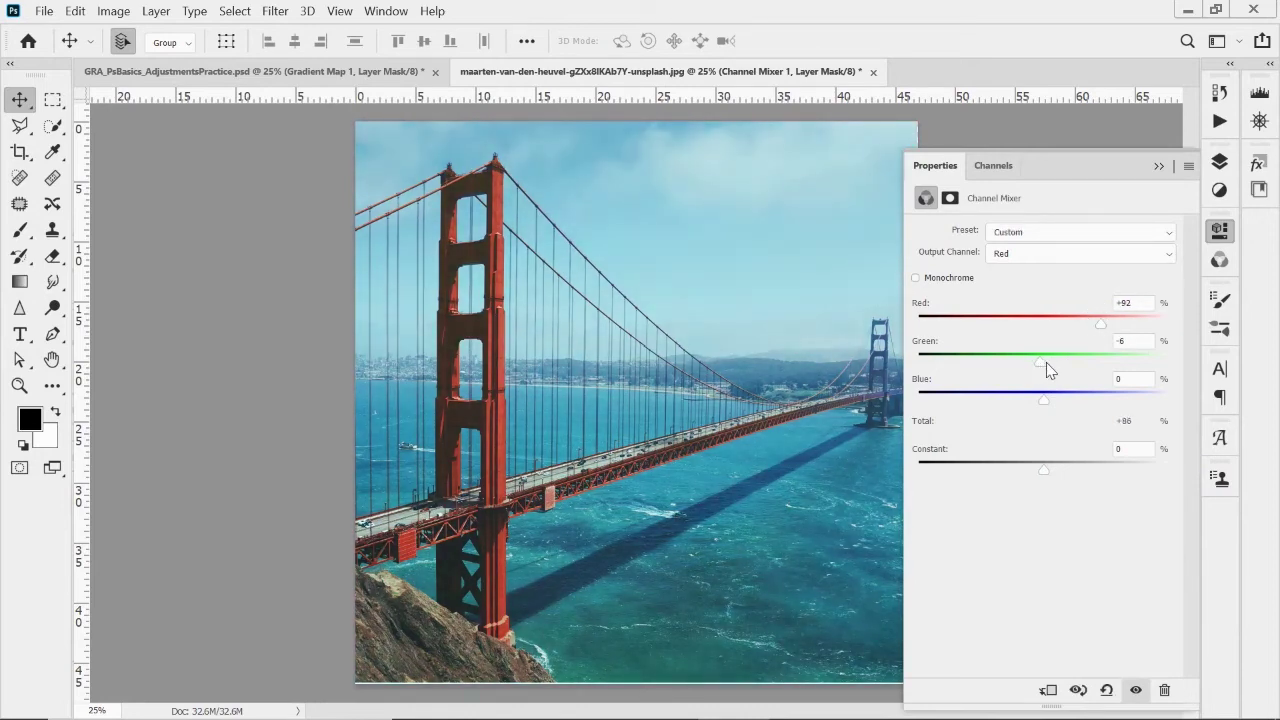
pyautogui.click(1159, 165)
pyautogui.click(1219, 161)
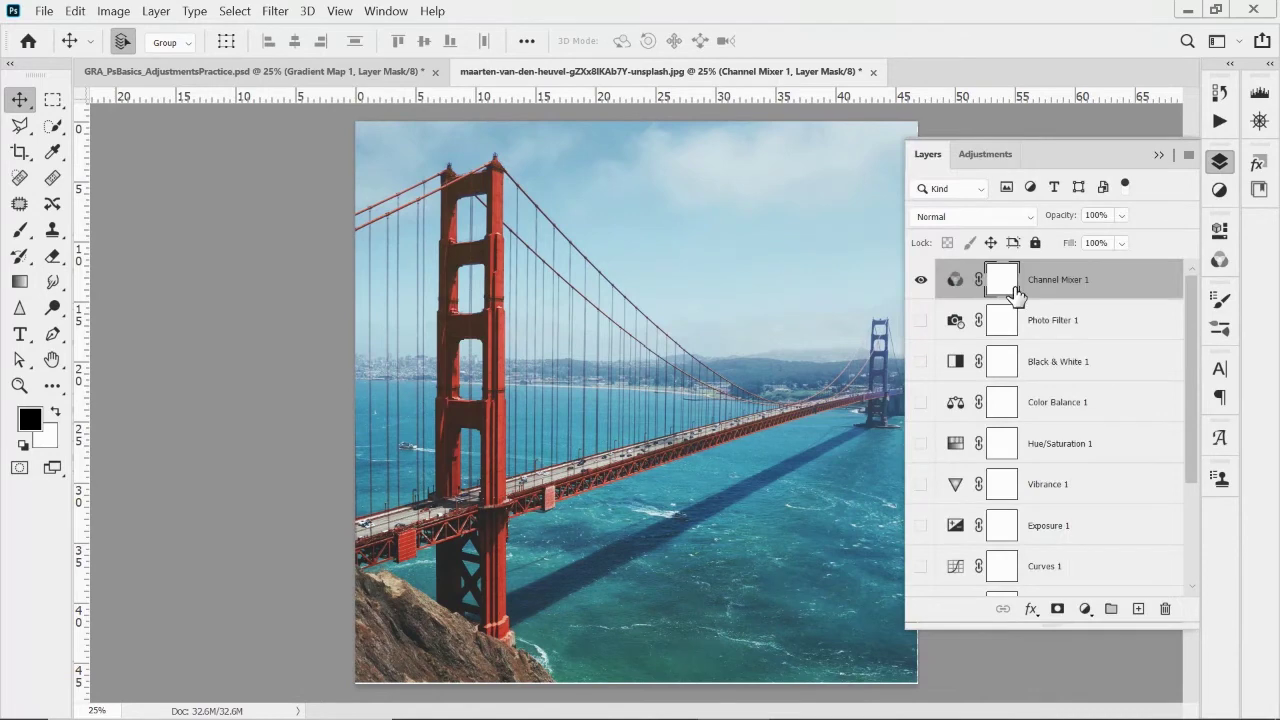
# - Add a Color Lookup adjustment layer and load the DropBlues.3DL 3D LUT
pyautogui.click(1086, 610)
pyautogui.click(1101, 509)
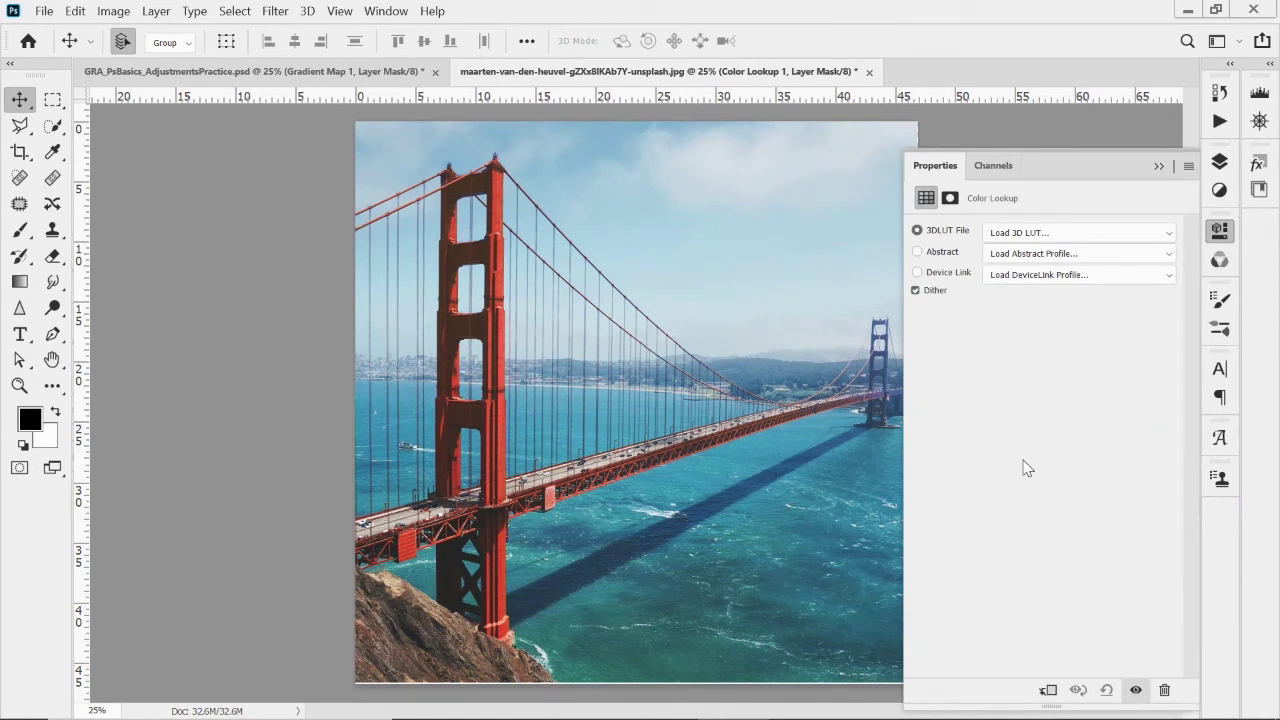
pyautogui.click(1171, 231)
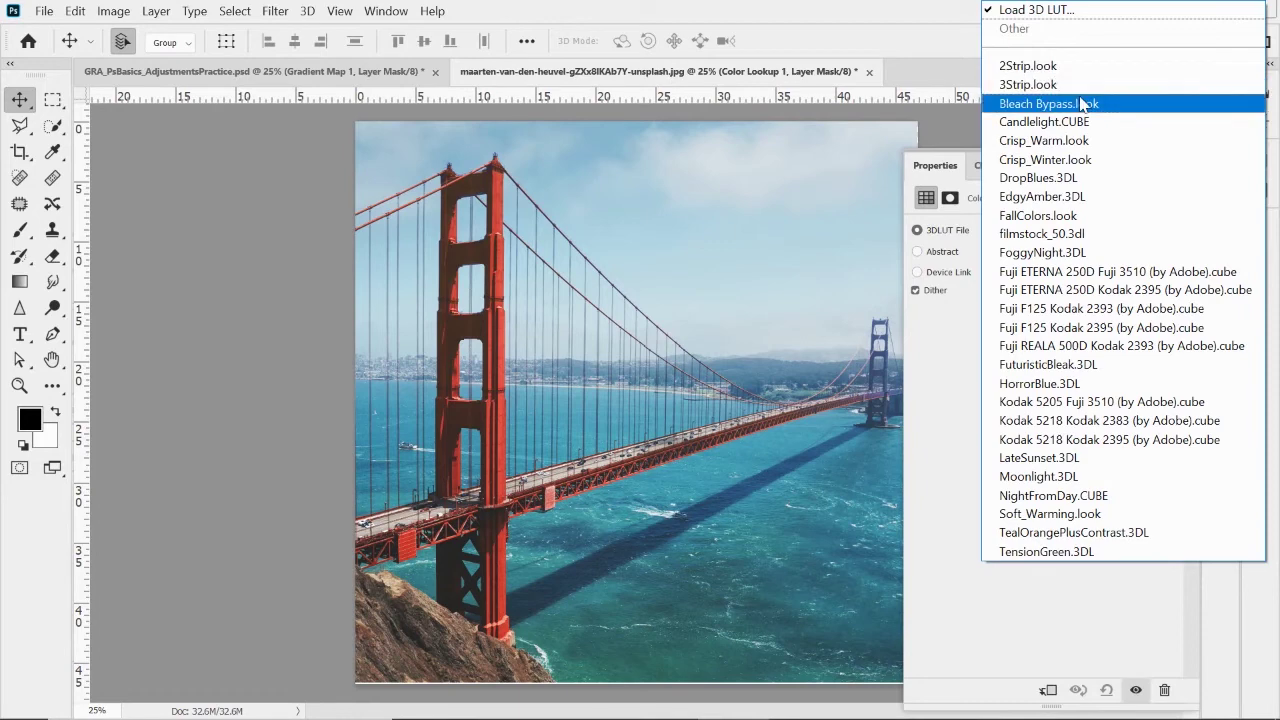
pyautogui.click(1037, 178)
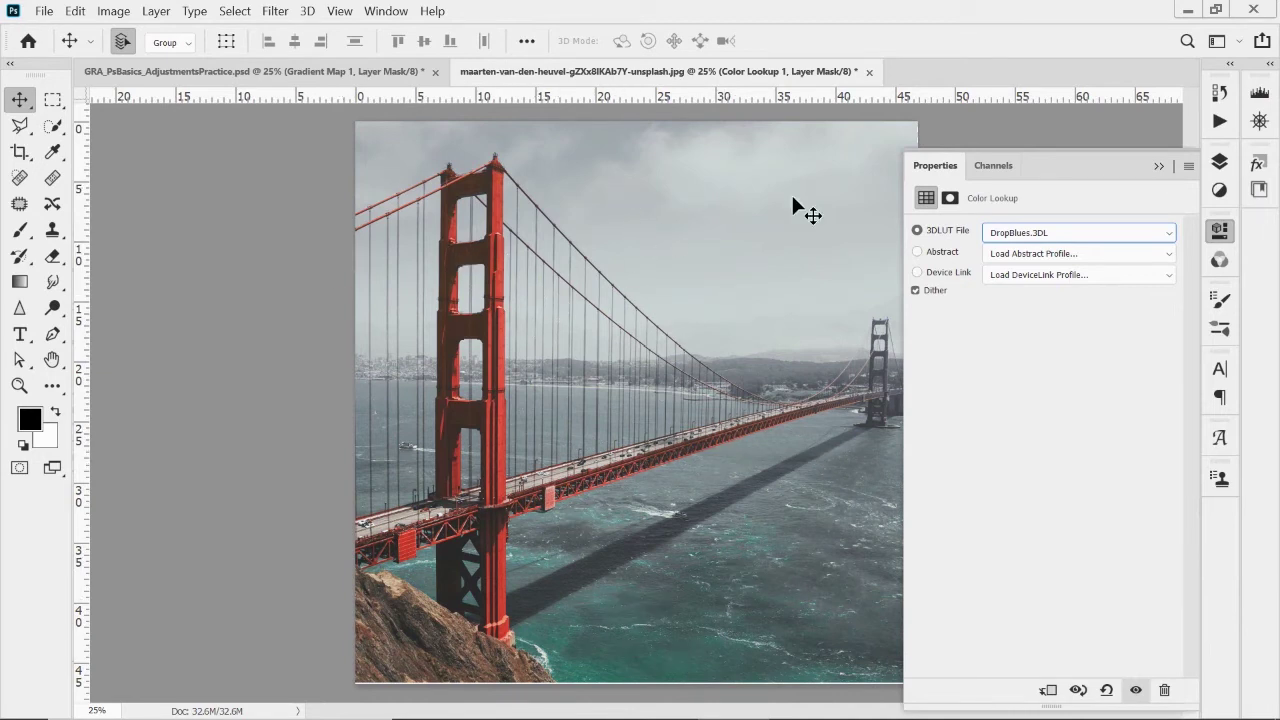
# - Try the EdgyAmber.3DL, FallColors.look, HorrorBlue.3DL and NightFromDay.CUBE 3D LUTs on the Color Lookup layer
pyautogui.click(1115, 236)
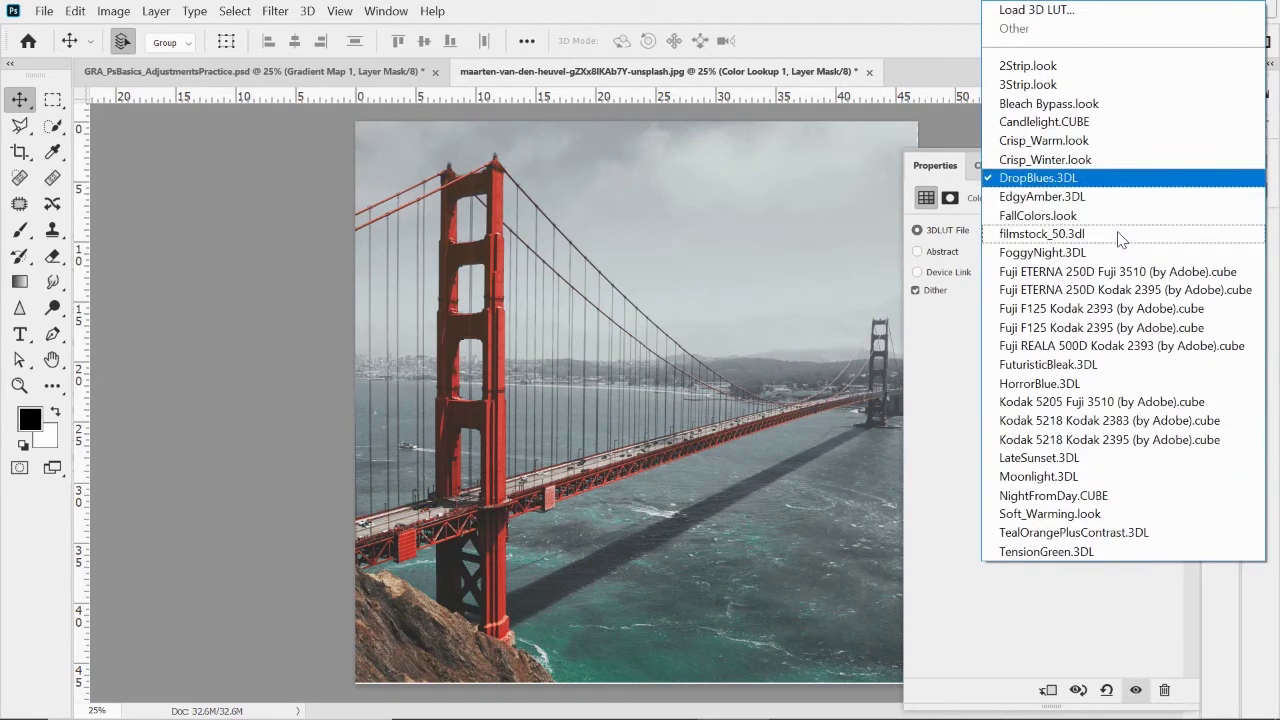
pyautogui.click(1072, 200)
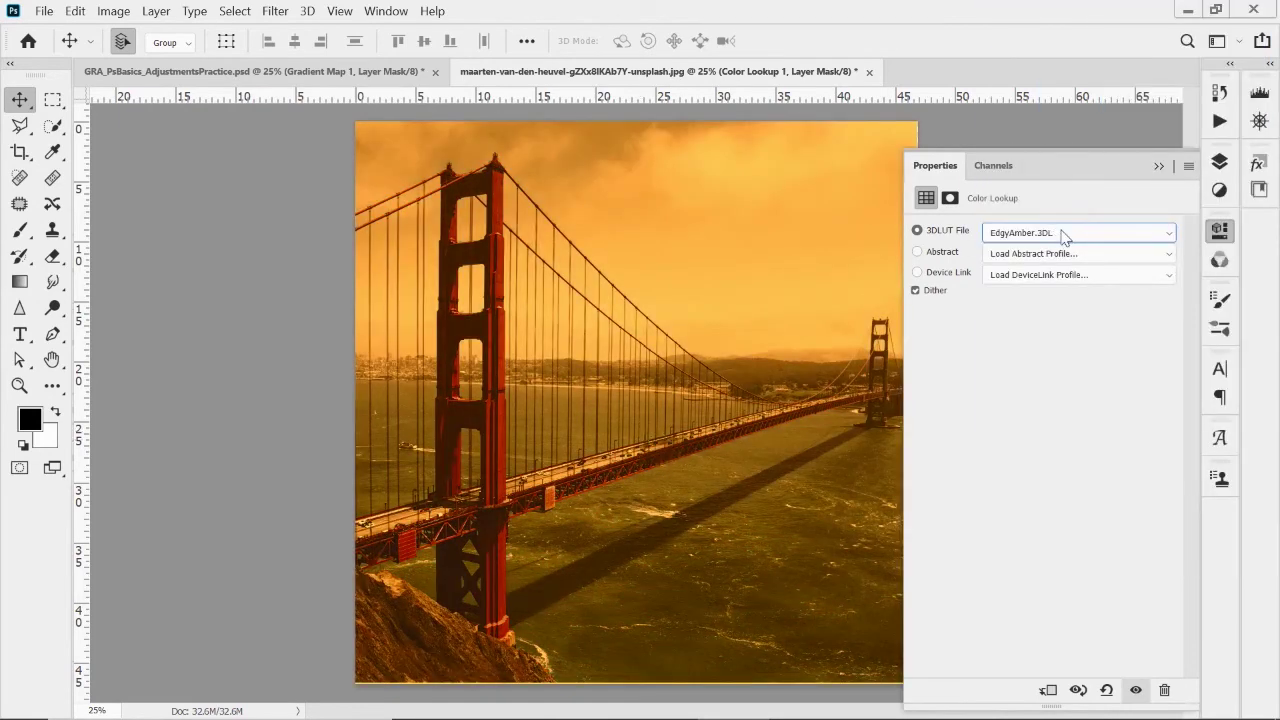
pyautogui.click(1065, 234)
pyautogui.click(1062, 215)
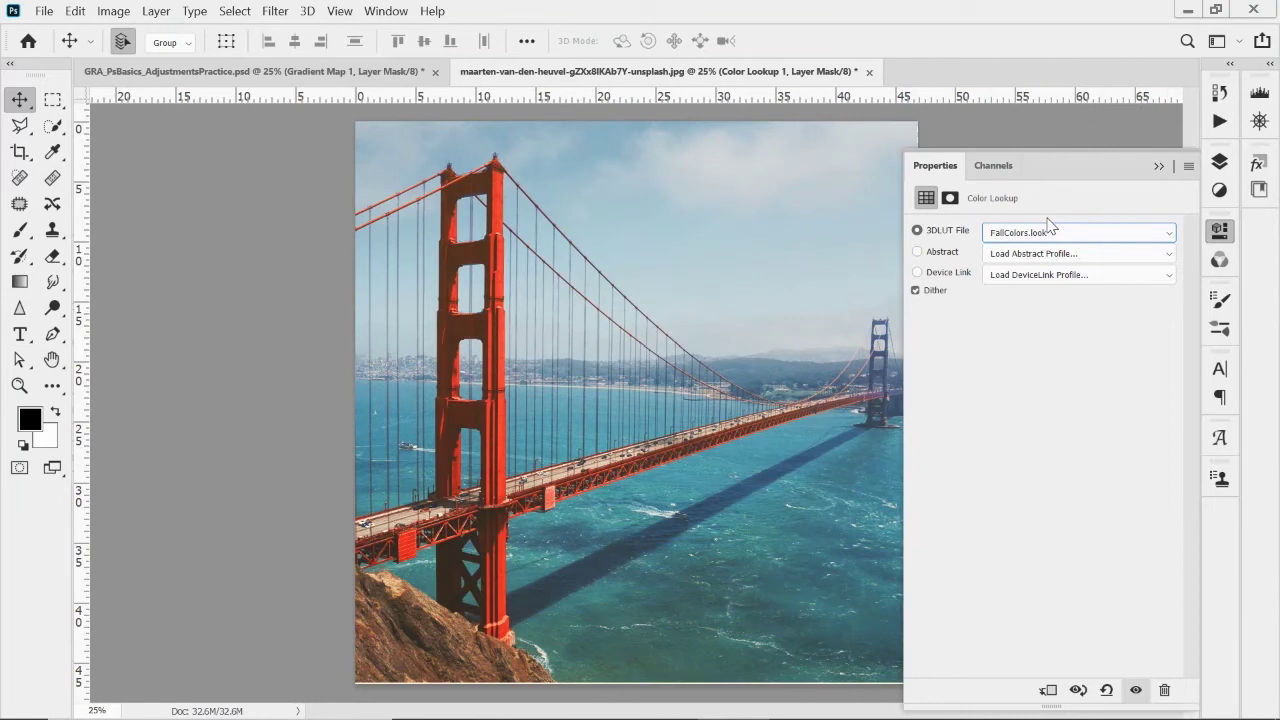
pyautogui.click(1050, 233)
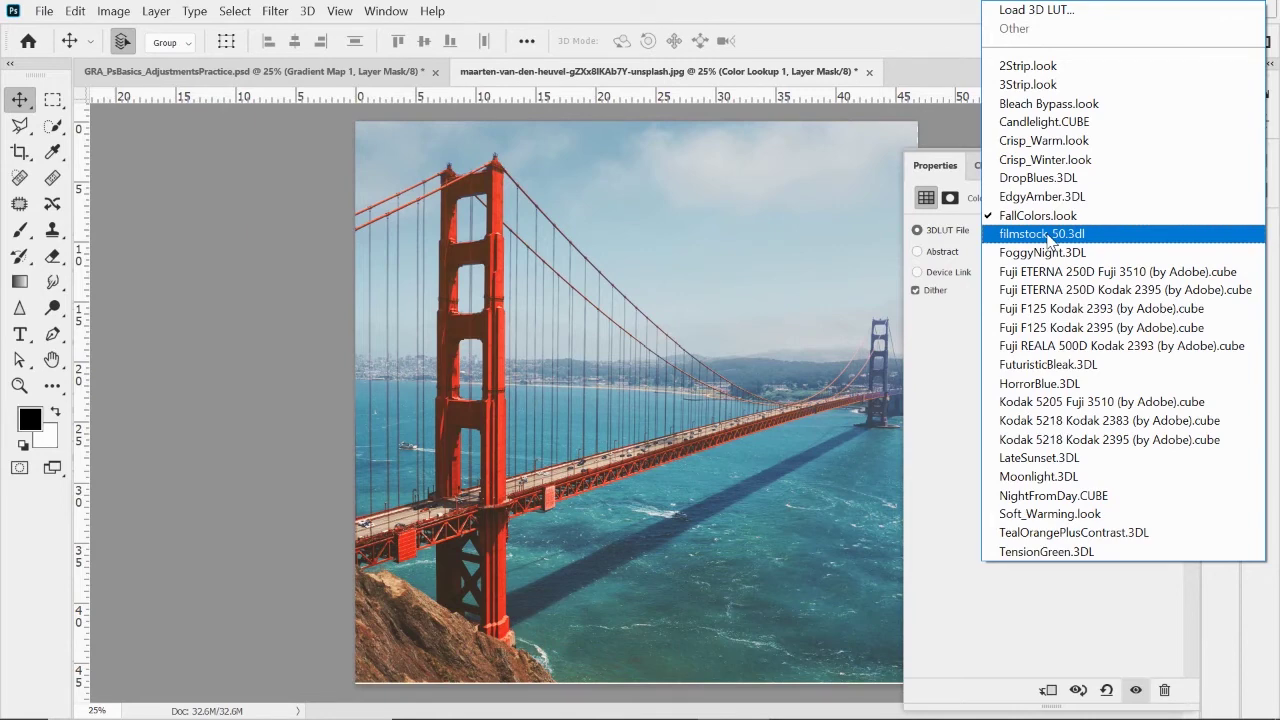
pyautogui.click(1018, 384)
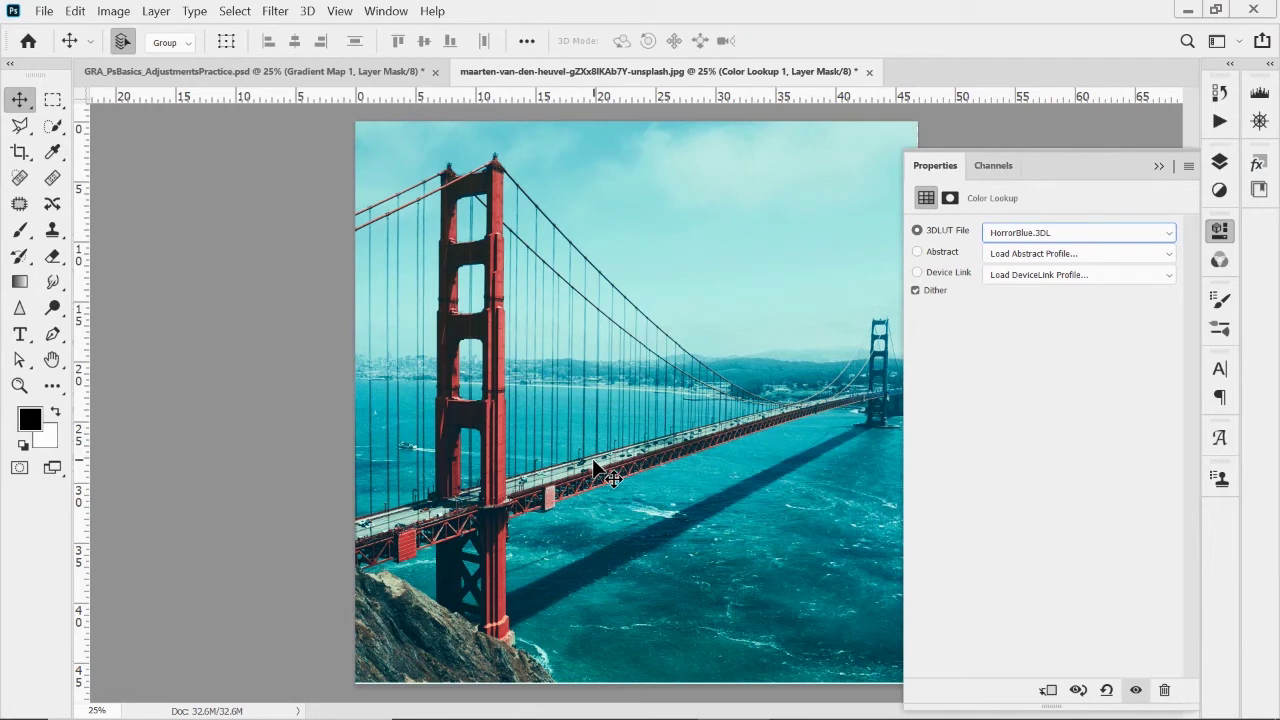
pyautogui.click(1043, 234)
pyautogui.click(1082, 496)
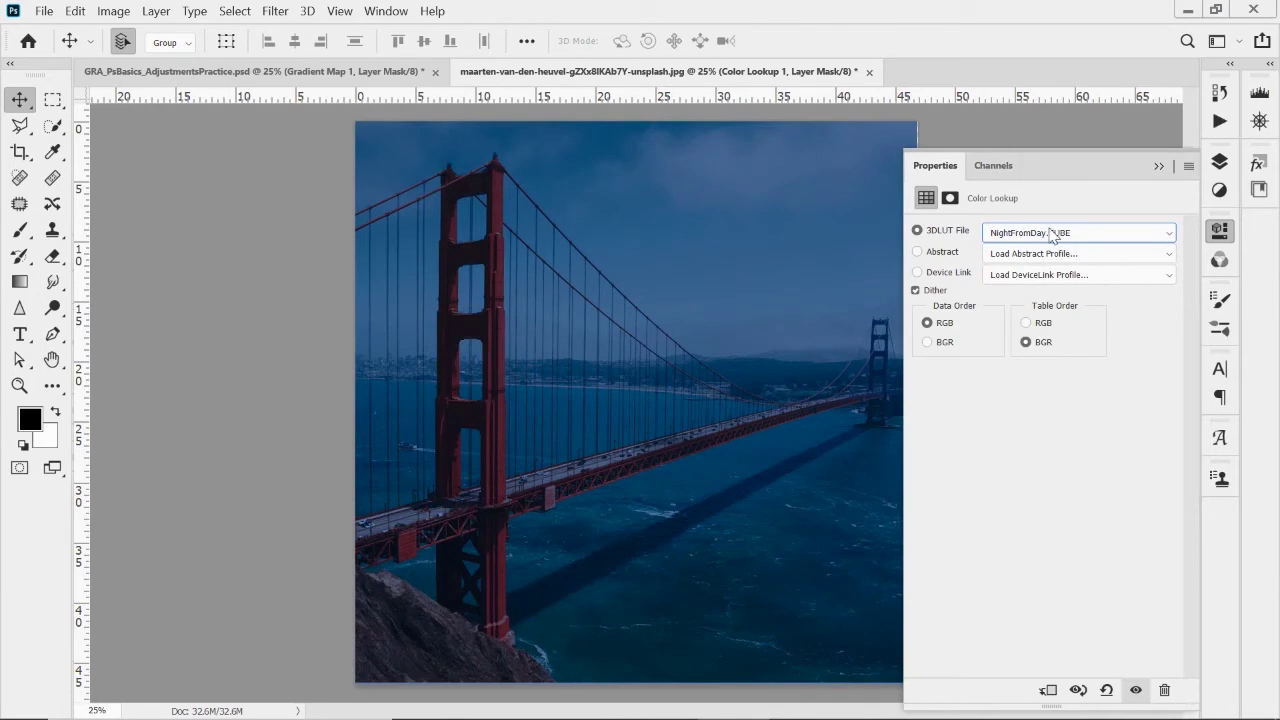
# - Load the FuturisticBleak.3DL 3D LUT for the Color Lookup layer and hide the layer
pyautogui.click(1052, 232)
pyautogui.click(1032, 365)
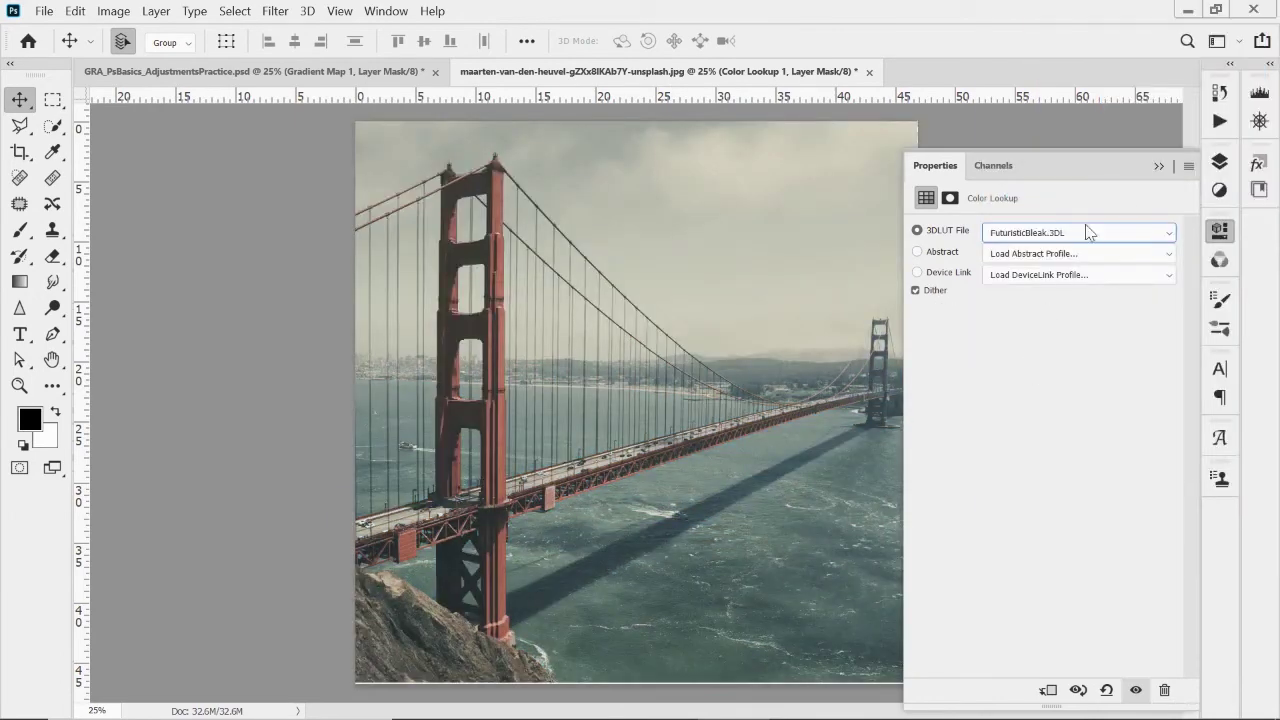
pyautogui.click(1219, 164)
pyautogui.click(919, 284)
# - Add an Invert adjustment layer above Color Lookup 1 and hide it
pyautogui.click(1086, 609)
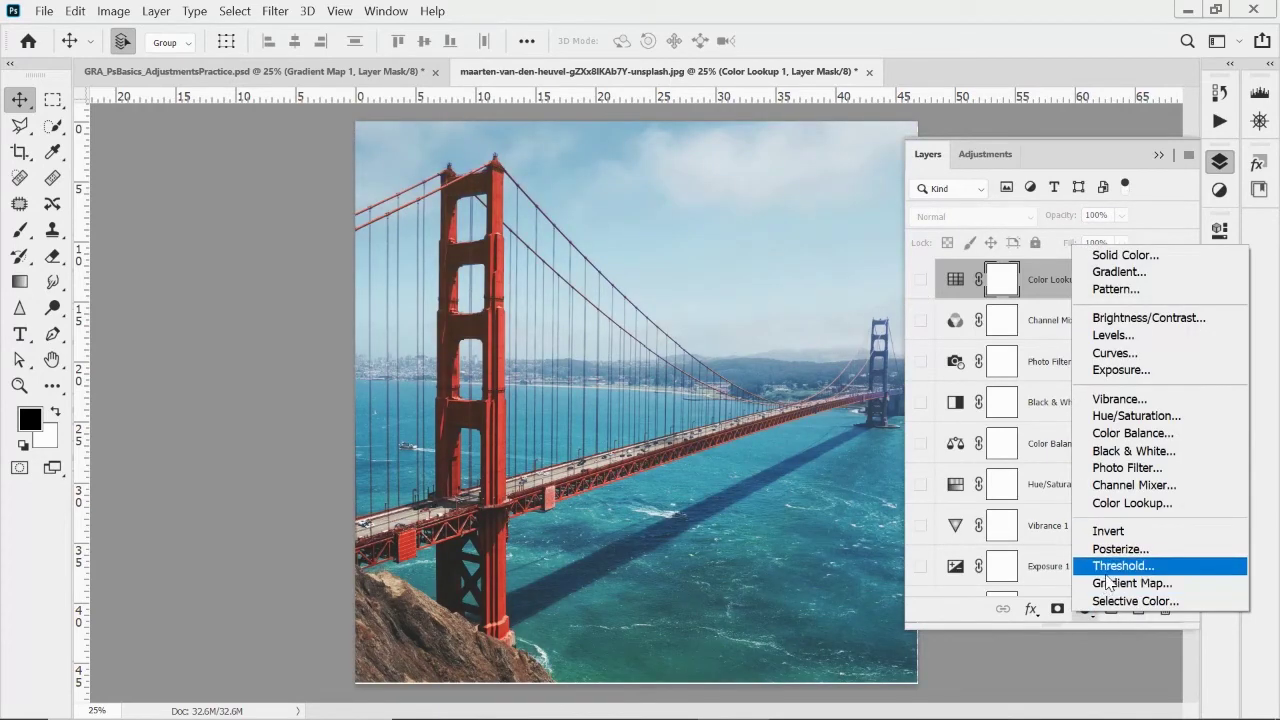
pyautogui.click(1118, 532)
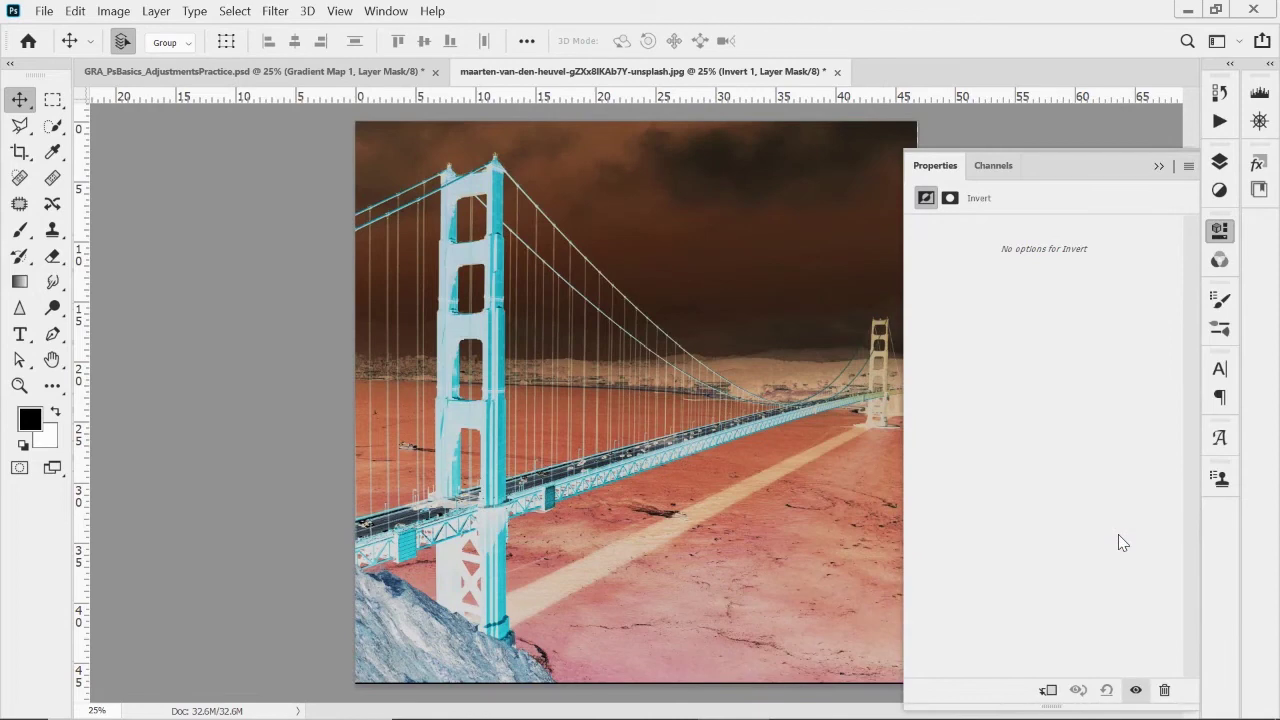
pyautogui.click(1219, 161)
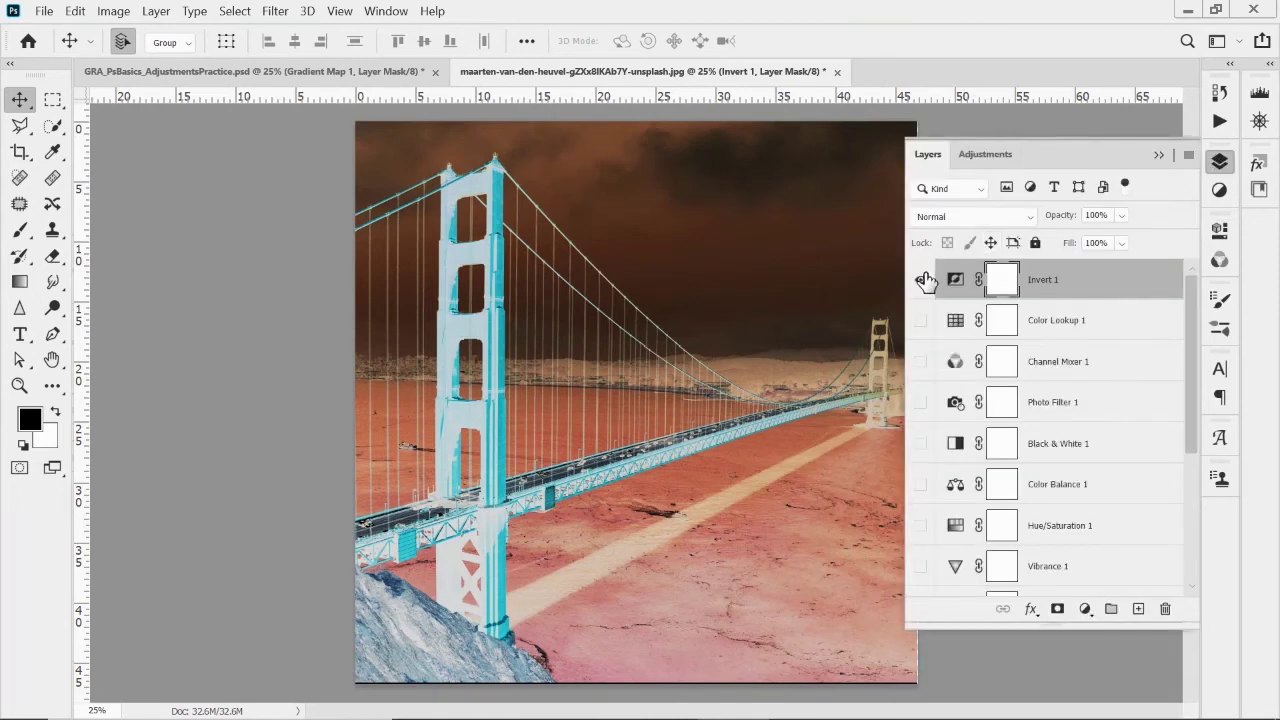
pyautogui.click(920, 279)
# - Add a Posterize adjustment layer with levels set to 2 and hide the layer
pyautogui.click(1085, 609)
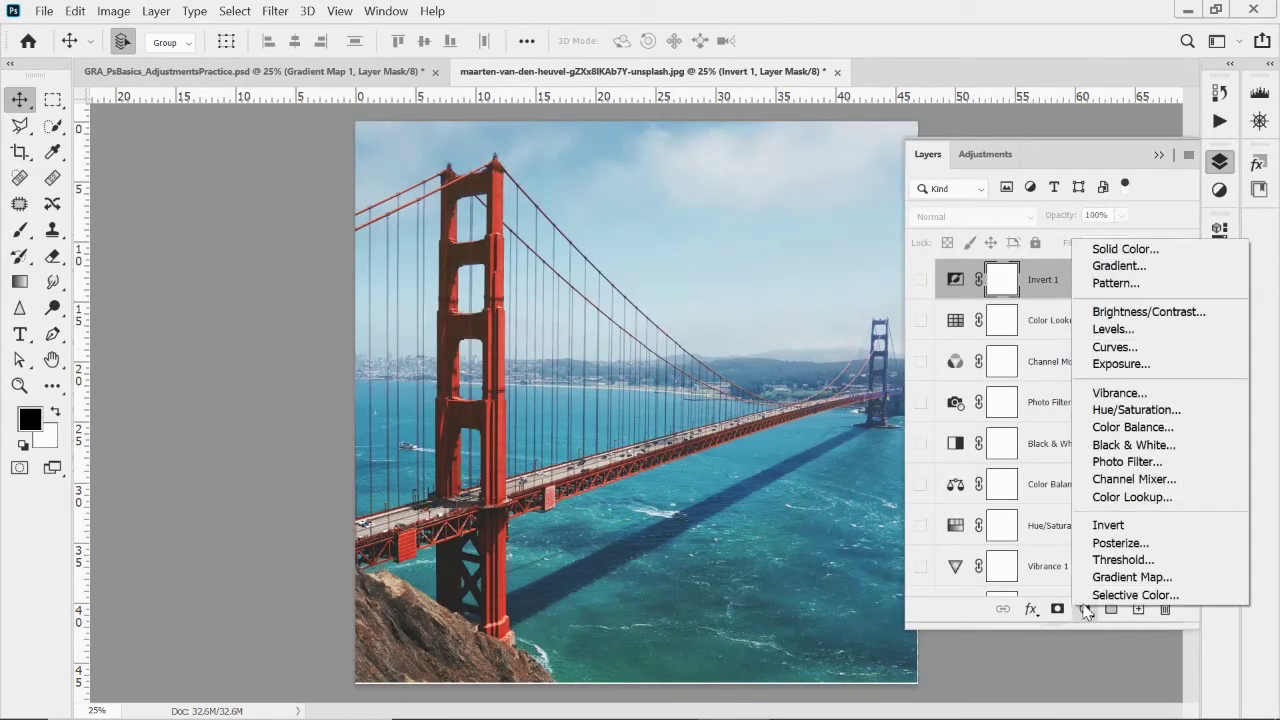
pyautogui.click(1097, 543)
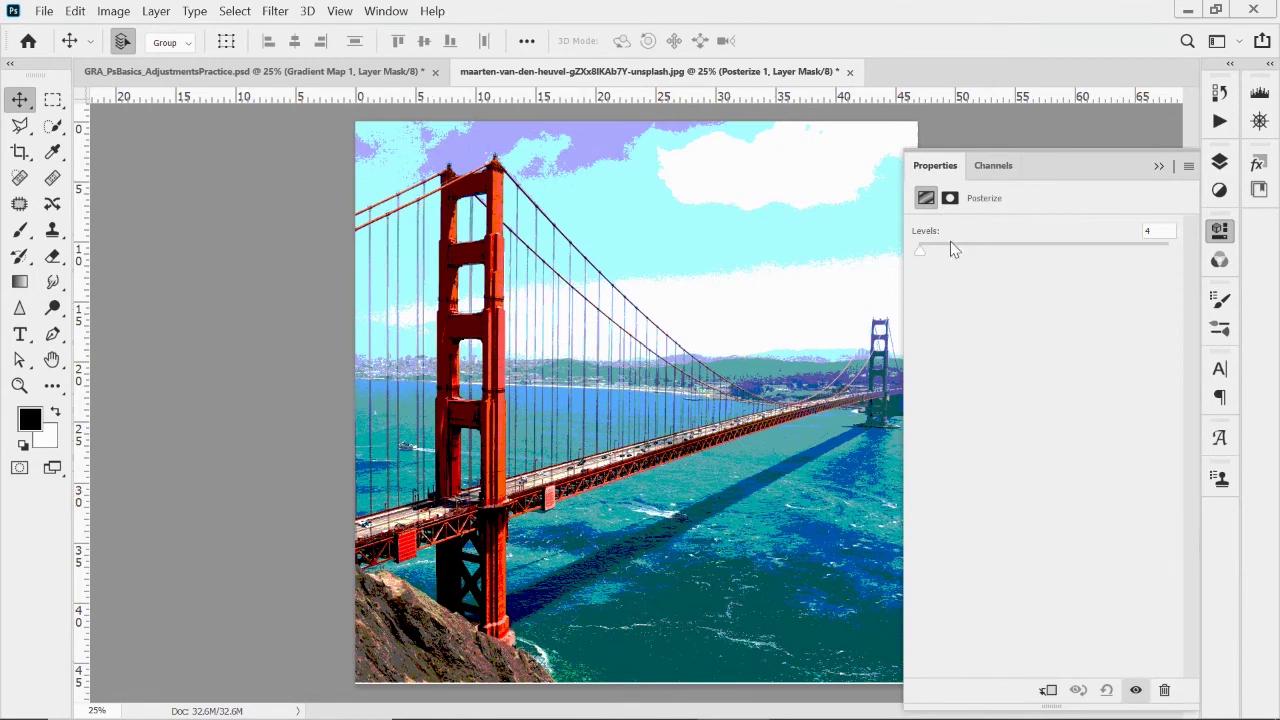
pyautogui.moveTo(922, 258); pyautogui.dragTo(825, 278)
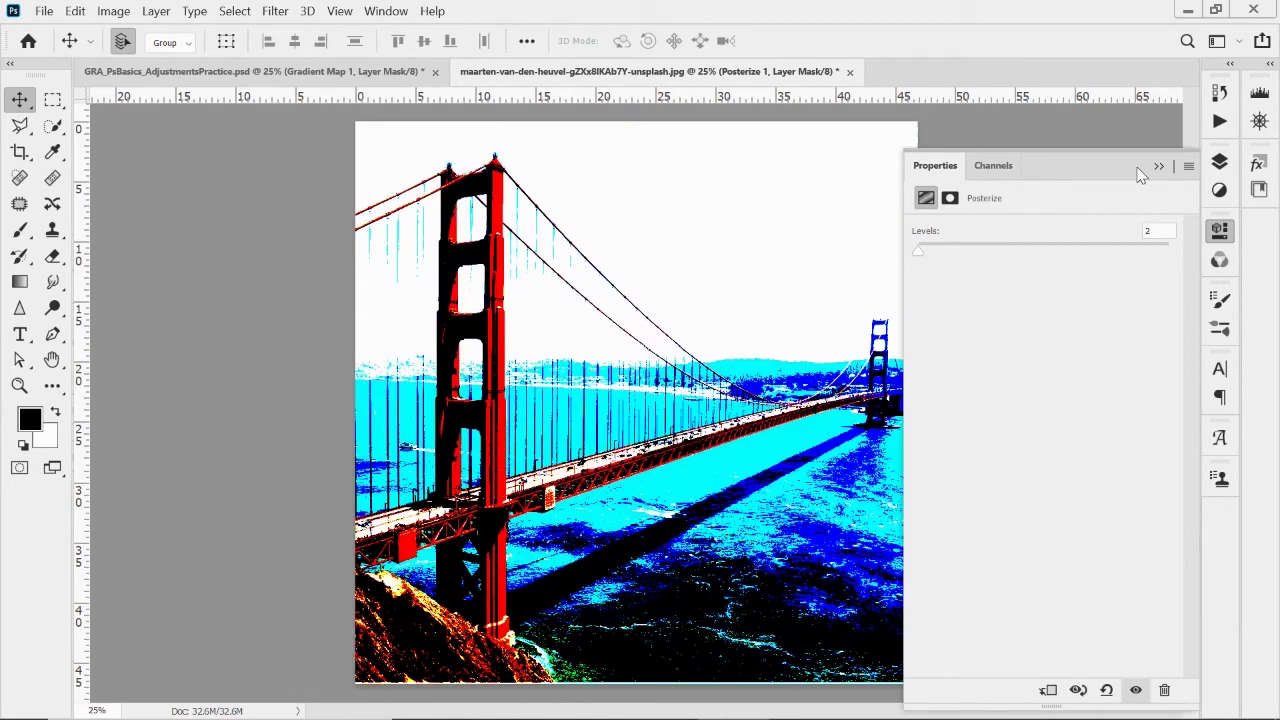
pyautogui.click(1219, 161)
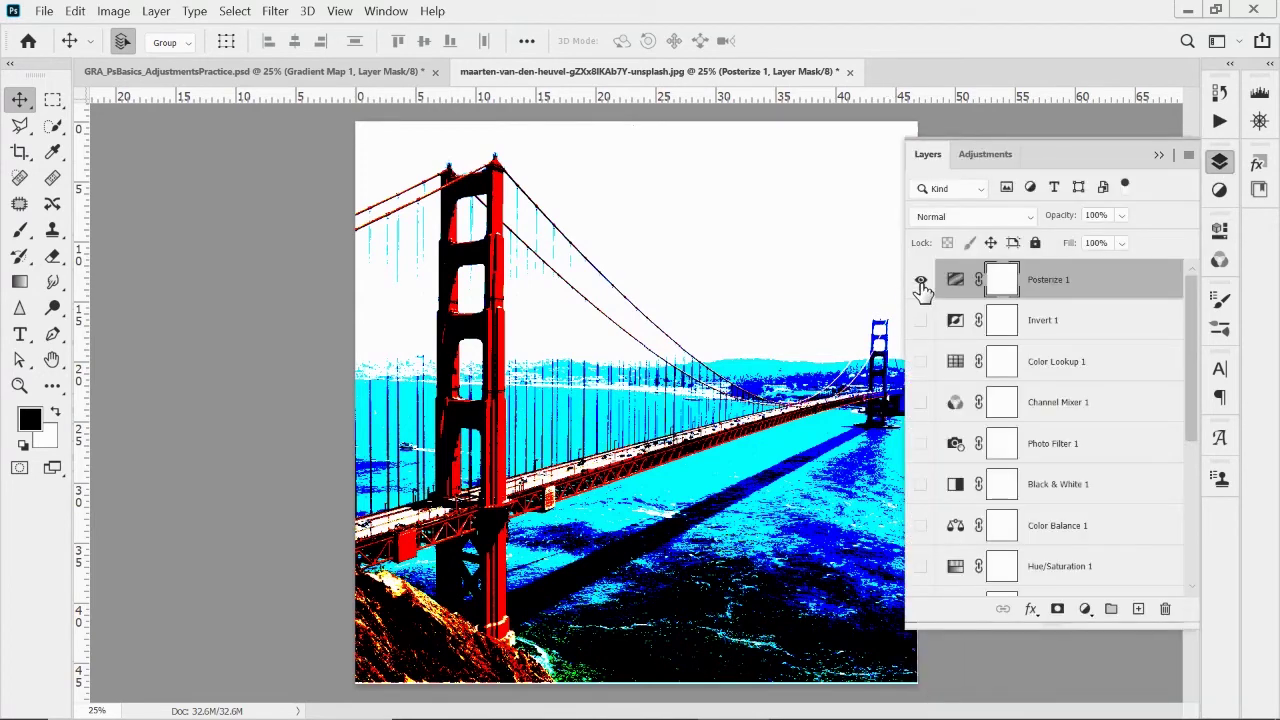
pyautogui.click(921, 281)
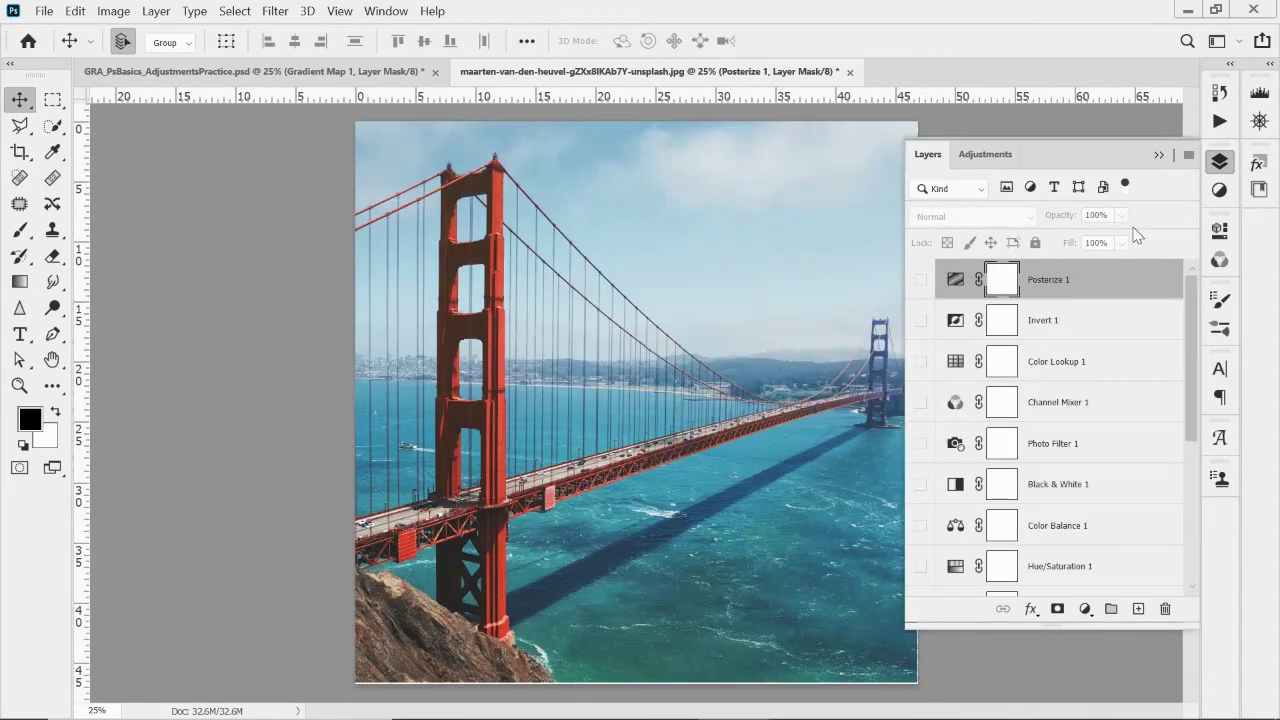
# - Add a Threshold adjustment layer, lower its threshold level slightly, and hide the layer
pyautogui.click(1083, 610)
pyautogui.click(1120, 564)
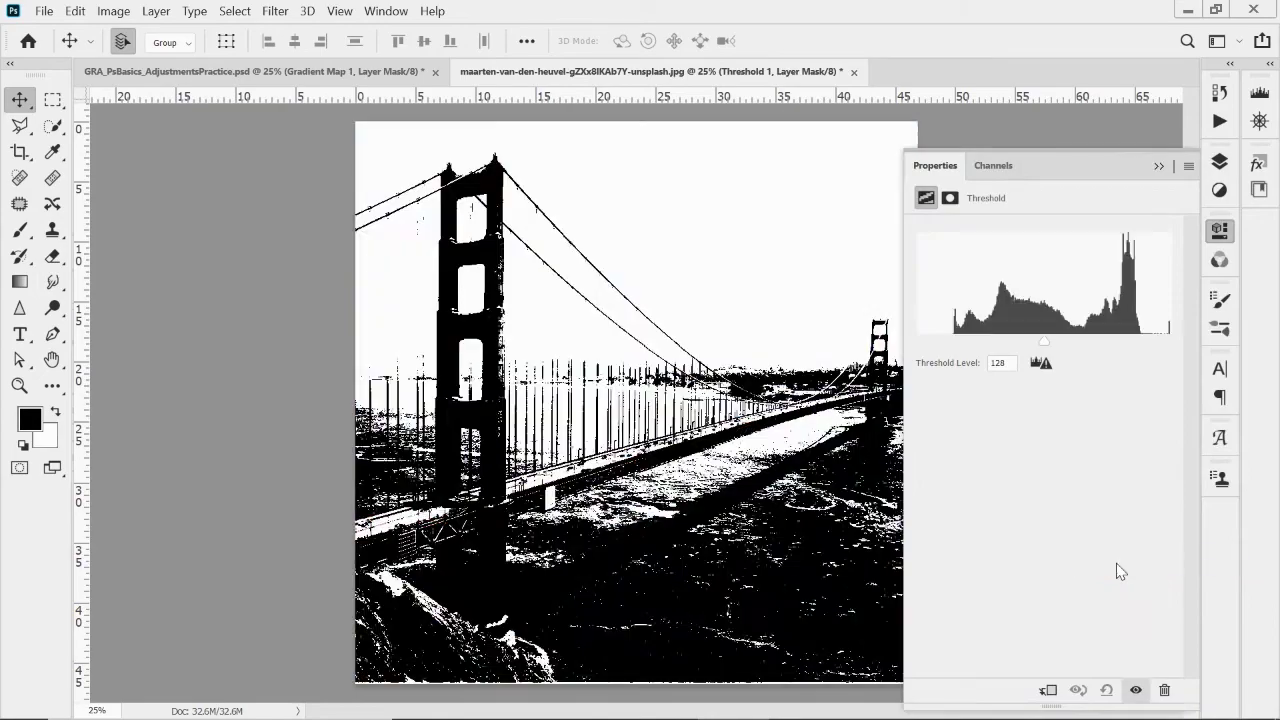
pyautogui.moveTo(1044, 346)
pyautogui.mouseDown()
pyautogui.moveTo(1060, 349)
pyautogui.moveTo(998, 358)
pyautogui.moveTo(1030, 355)
pyautogui.mouseUp()
pyautogui.click(1219, 161)
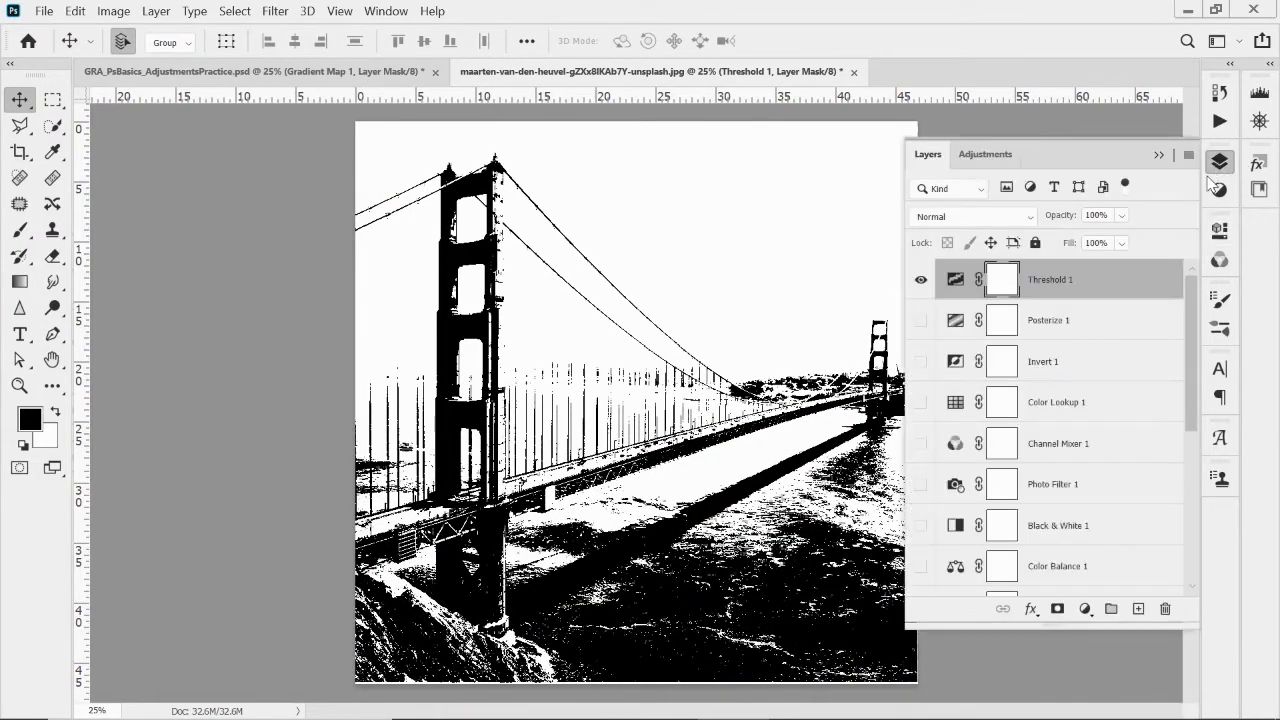
pyautogui.click(921, 280)
# - Add a Gradient Map adjustment layer above Threshold 1, try the Blue_13 and Blue_20 presets, and apply a green-to-blue gradient from the Blues group
pyautogui.click(1085, 609)
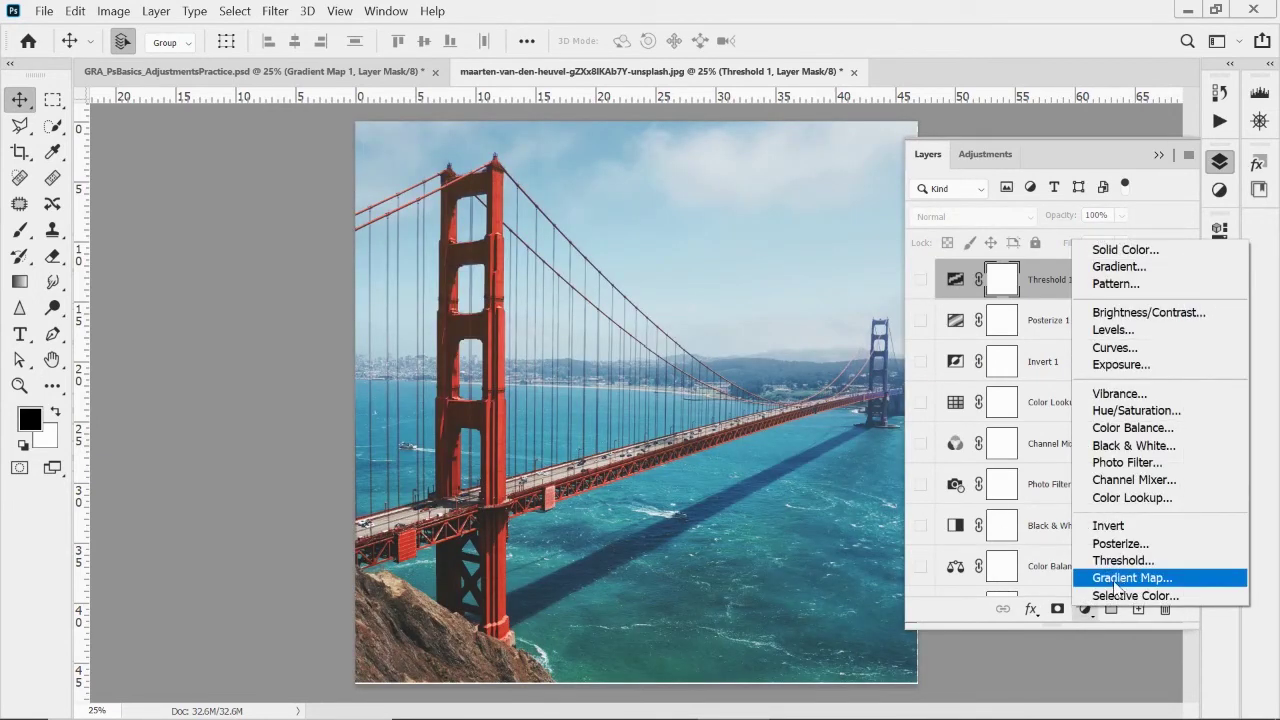
pyautogui.click(1125, 578)
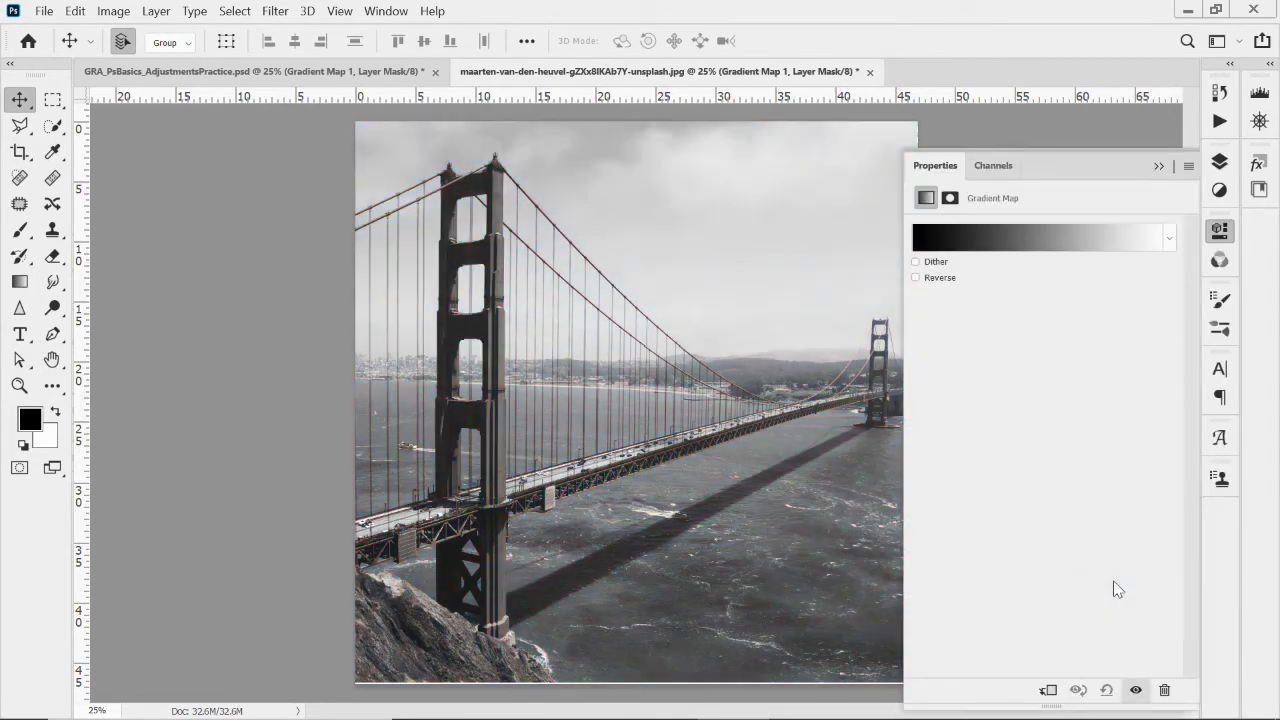
pyautogui.click(945, 240)
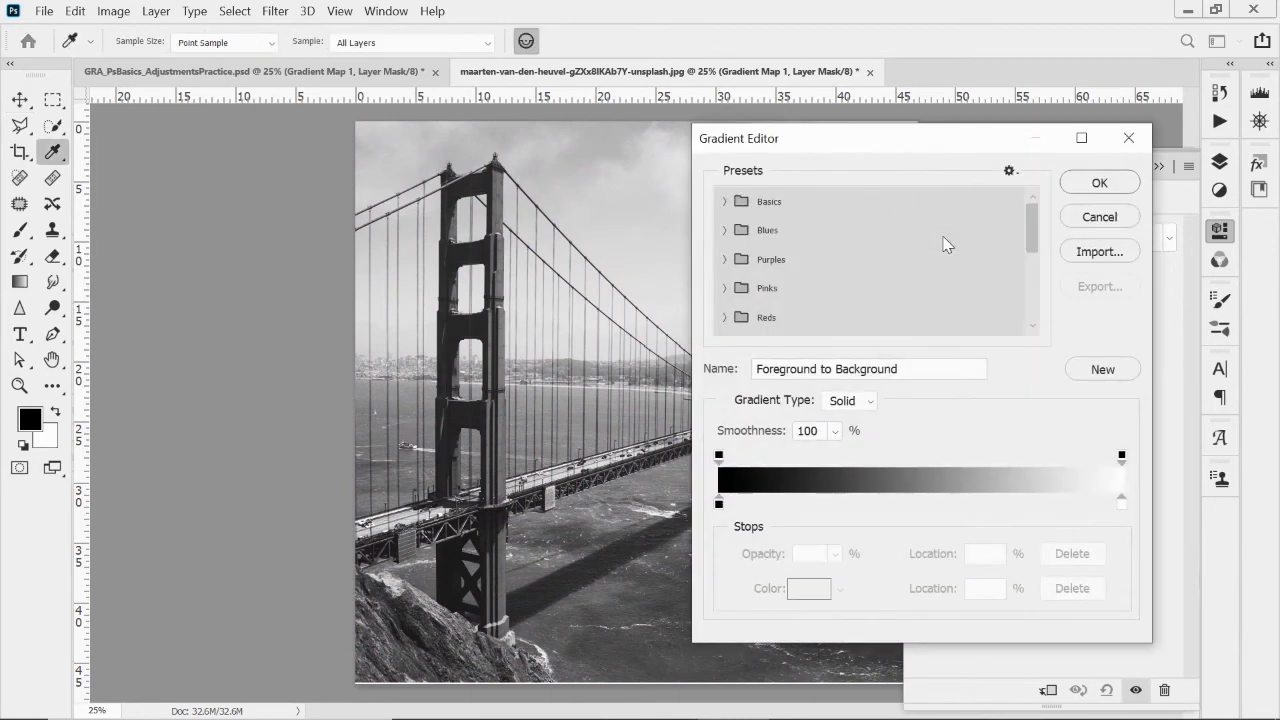
pyautogui.click(725, 231)
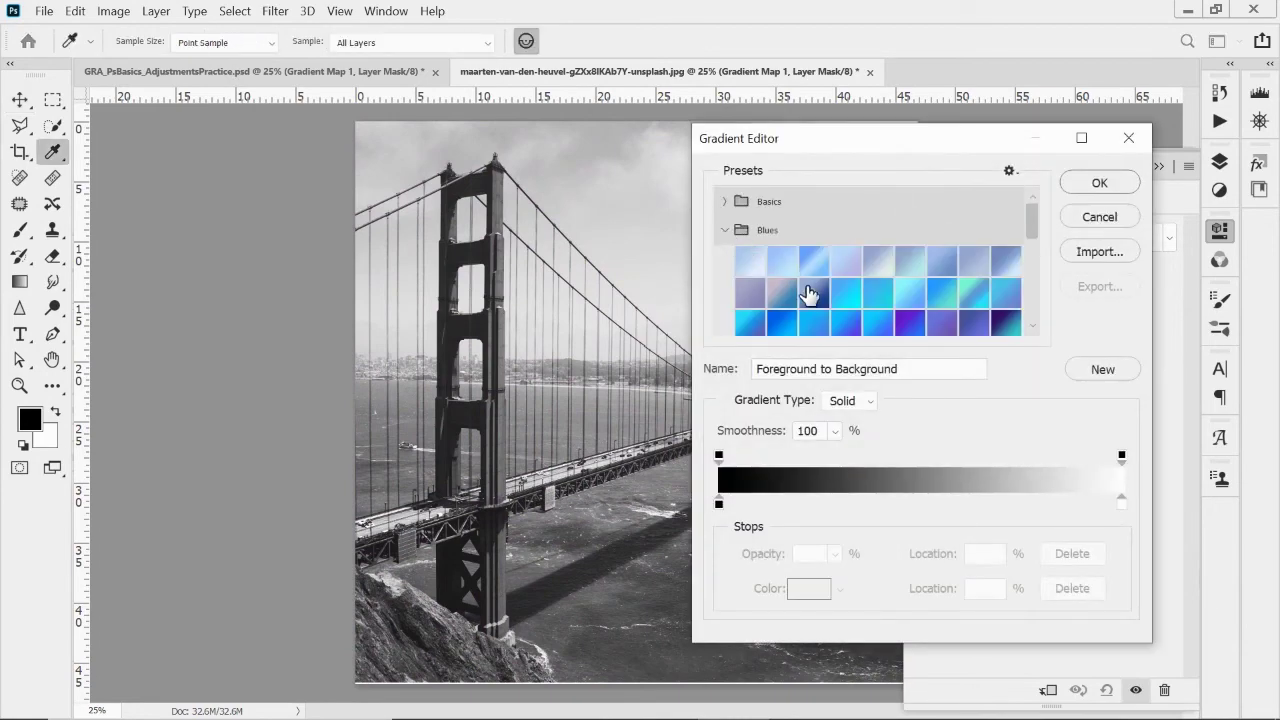
pyautogui.click(838, 292)
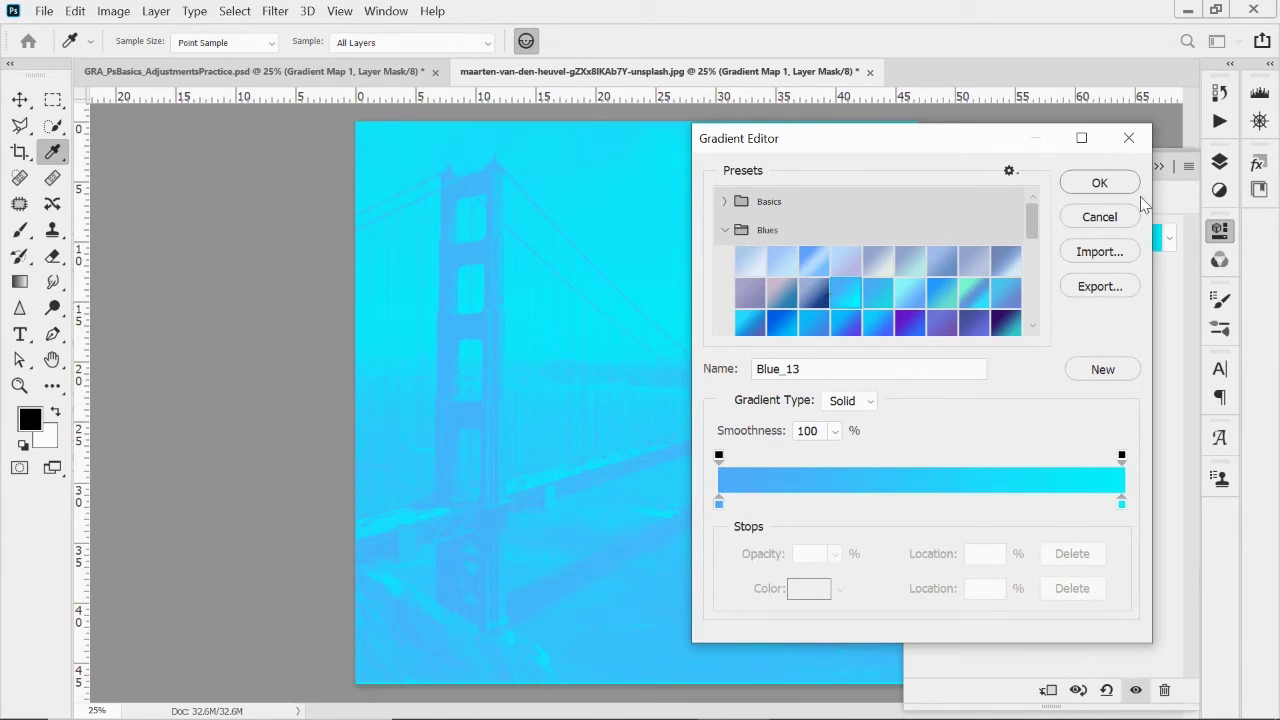
pyautogui.click(790, 320)
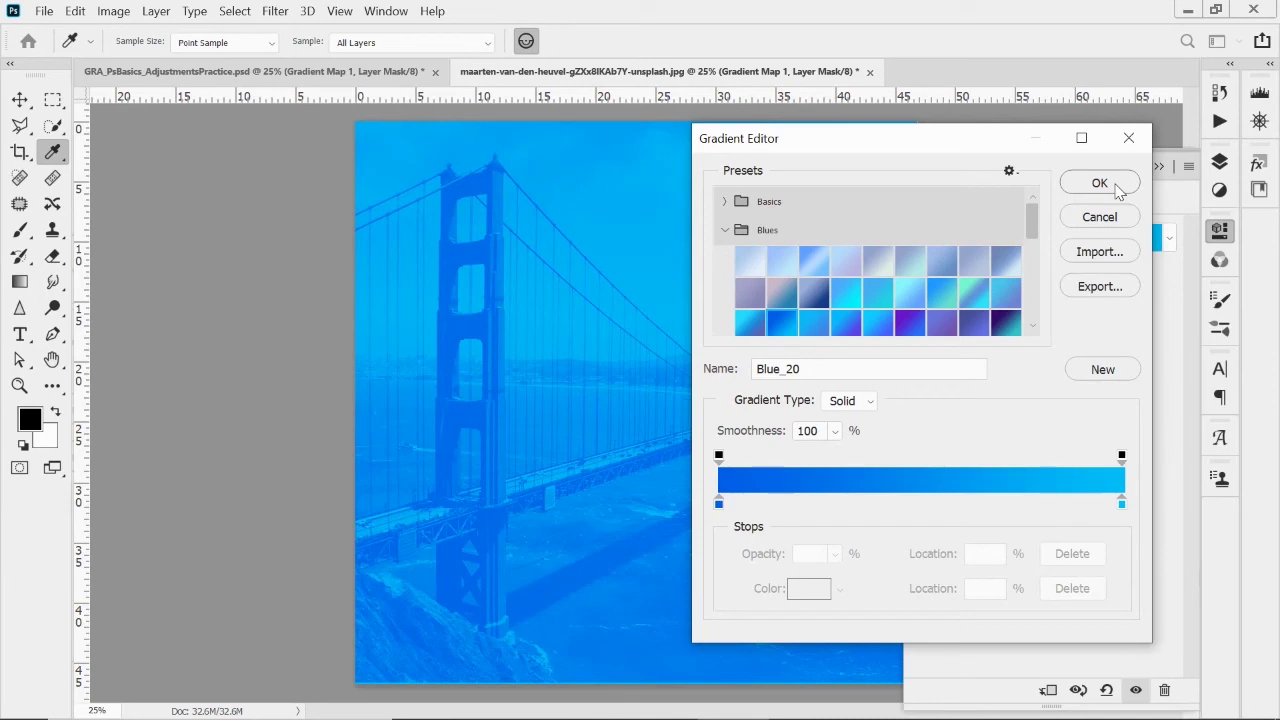
pyautogui.click(972, 295)
pyautogui.click(1096, 181)
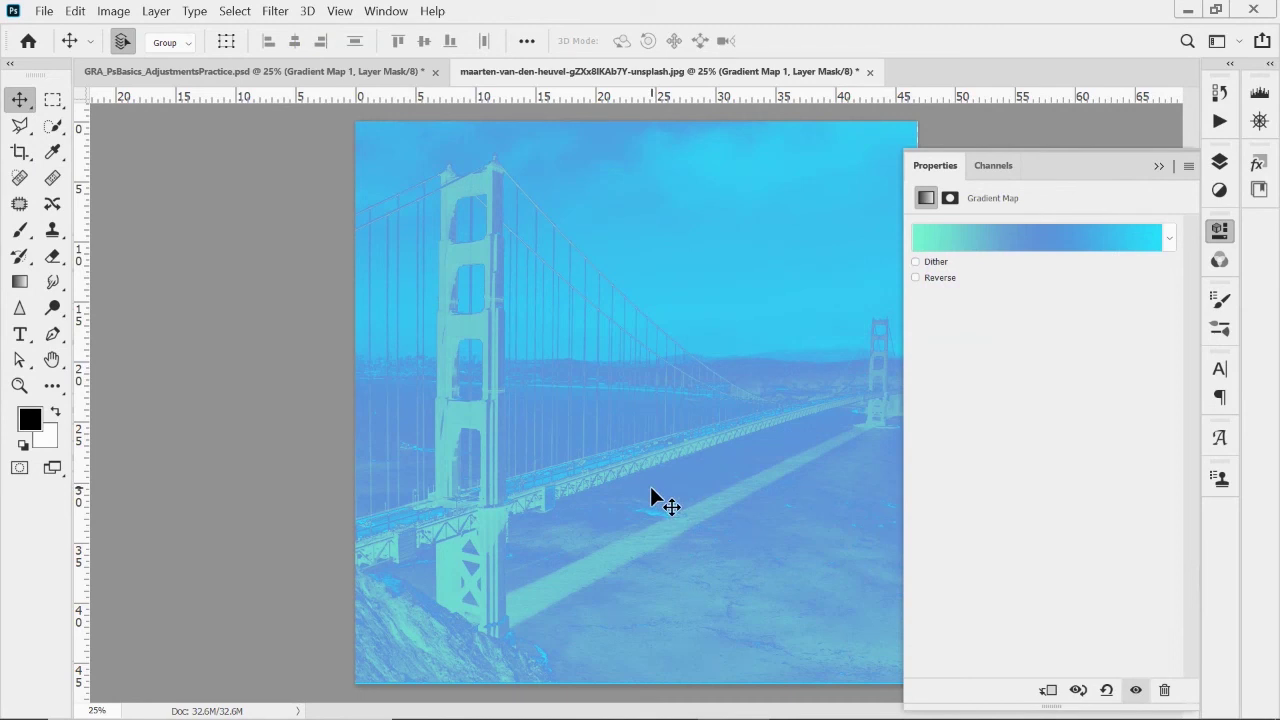
# - Examine the blend modes and opacity control for the Gradient Map layer, keeping Normal at 100%
pyautogui.click(1220, 162)
pyautogui.click(1030, 213)
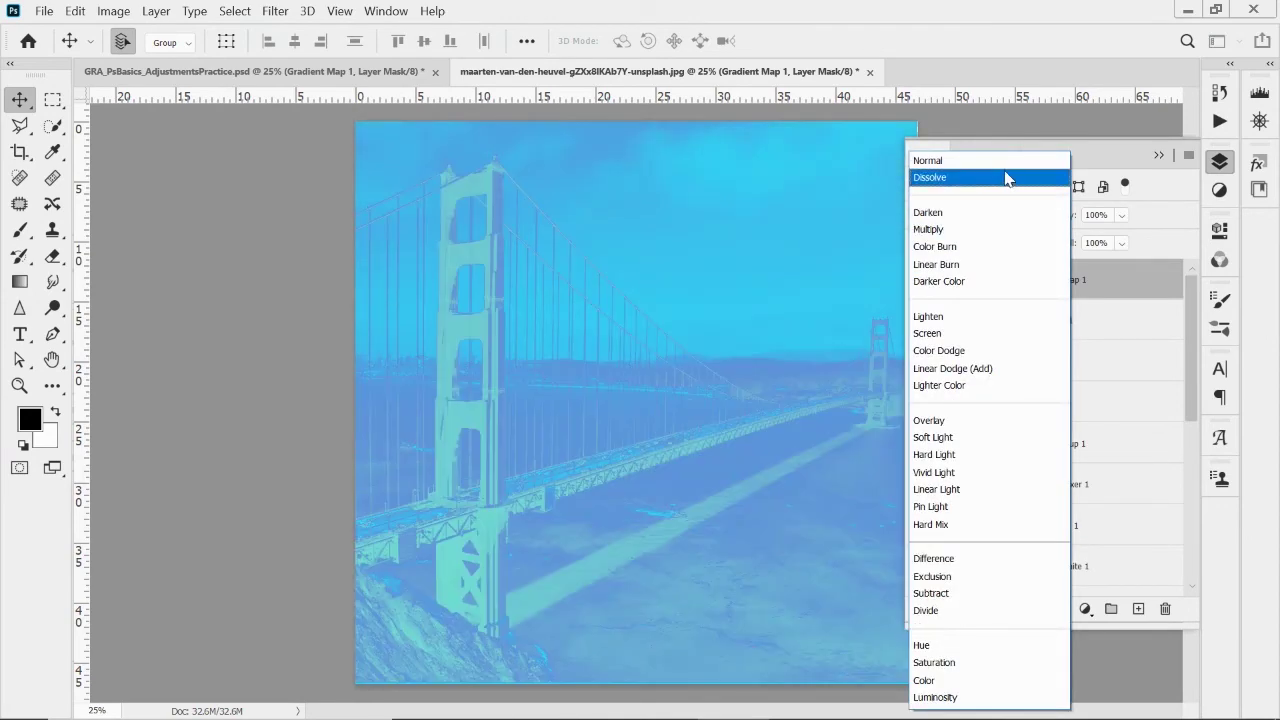
pyautogui.click(928, 160)
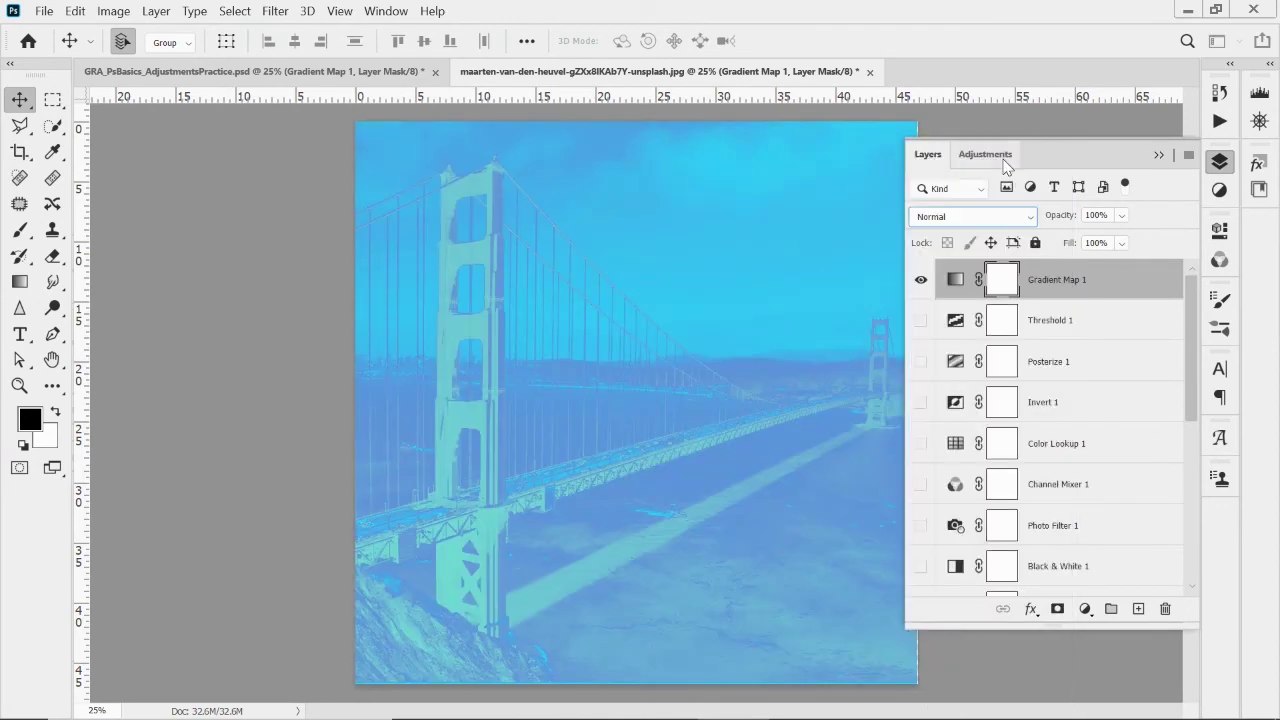
pyautogui.click(1122, 215)
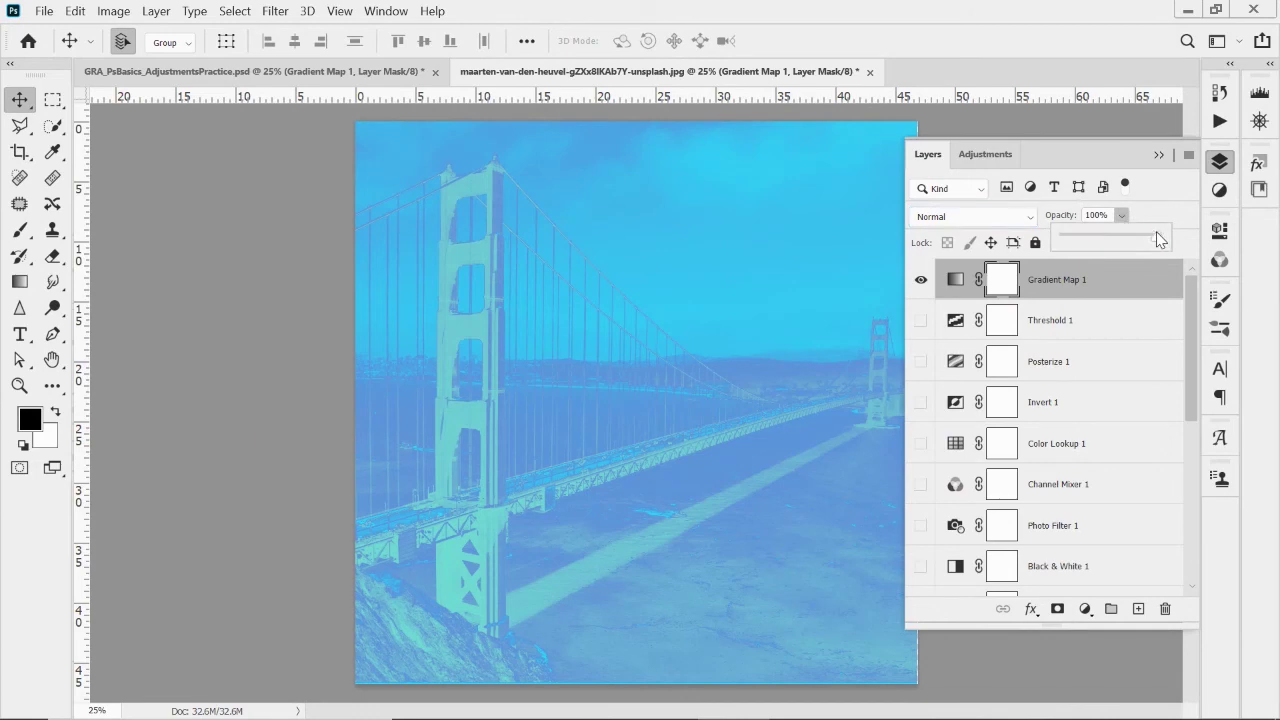
pyautogui.moveTo(1160, 242)
pyautogui.mouseDown()
pyautogui.moveTo(1120, 243)
pyautogui.moveTo(1158, 236)
pyautogui.mouseUp()
# - Review the available fill and adjustment layer types without adding one, and collapse the layer list to view the whole photo
pyautogui.click(1085, 609)
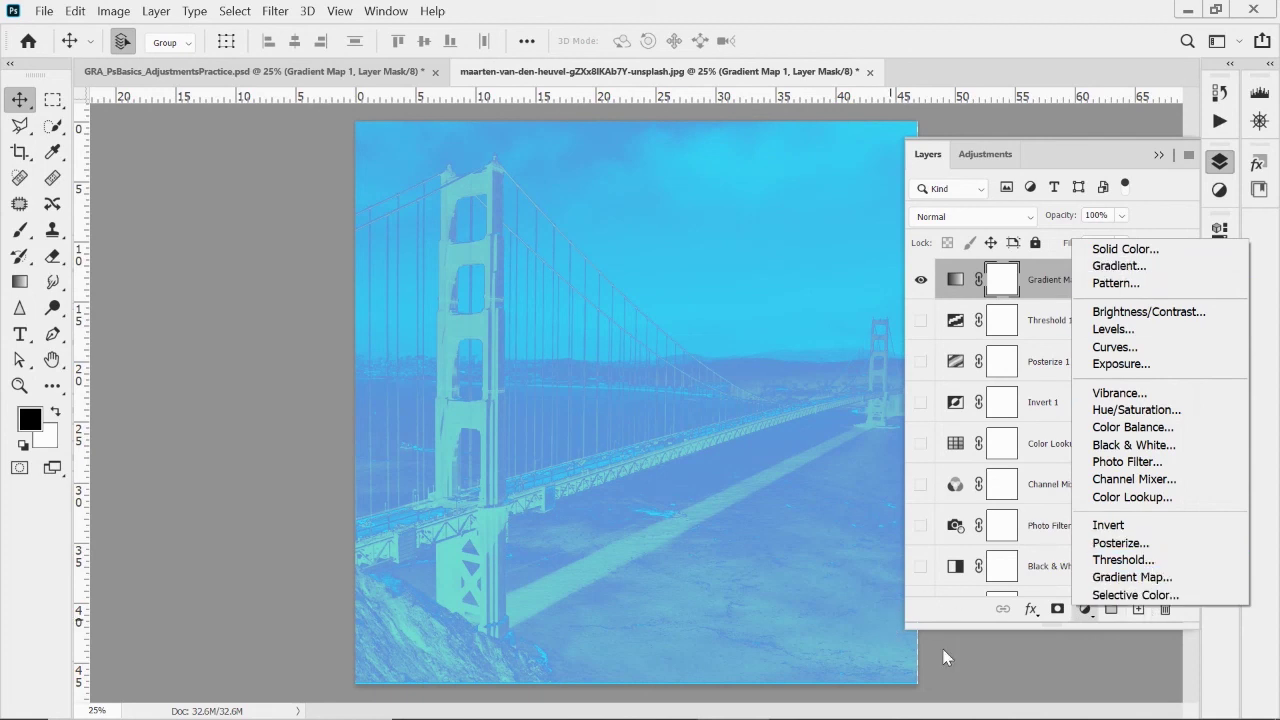
pyautogui.click(1014, 666)
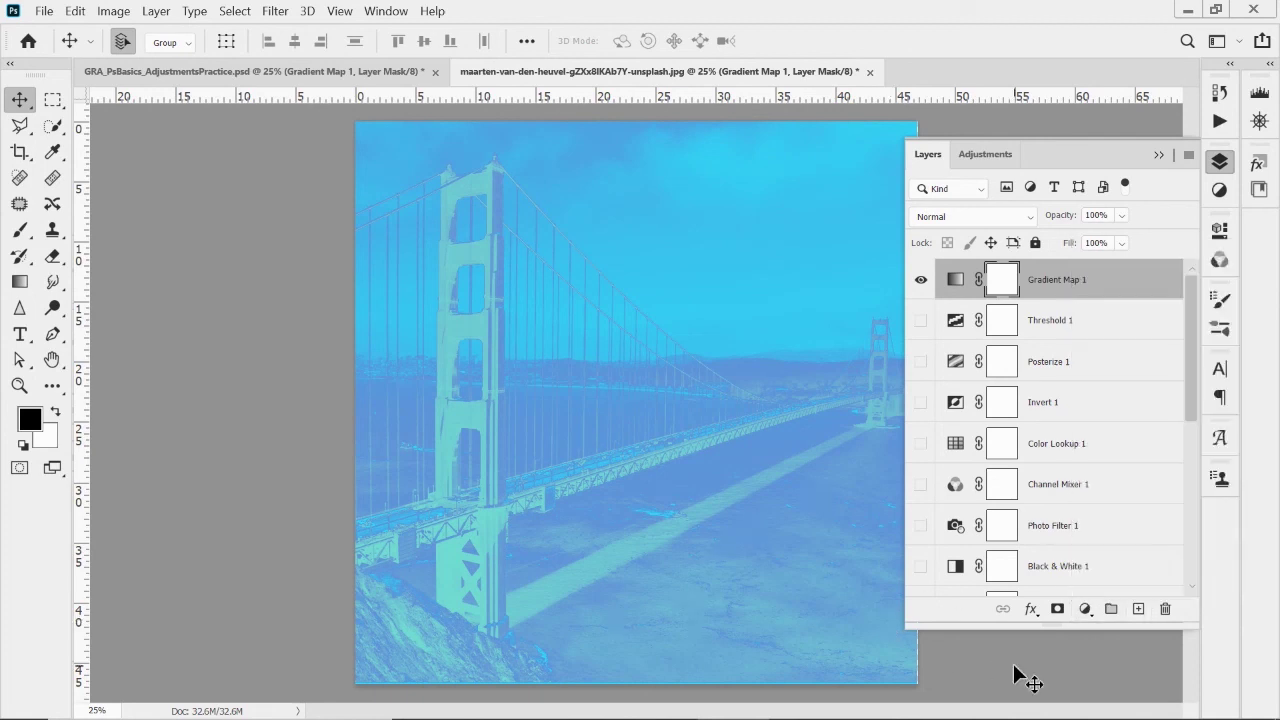
pyautogui.click(1158, 153)
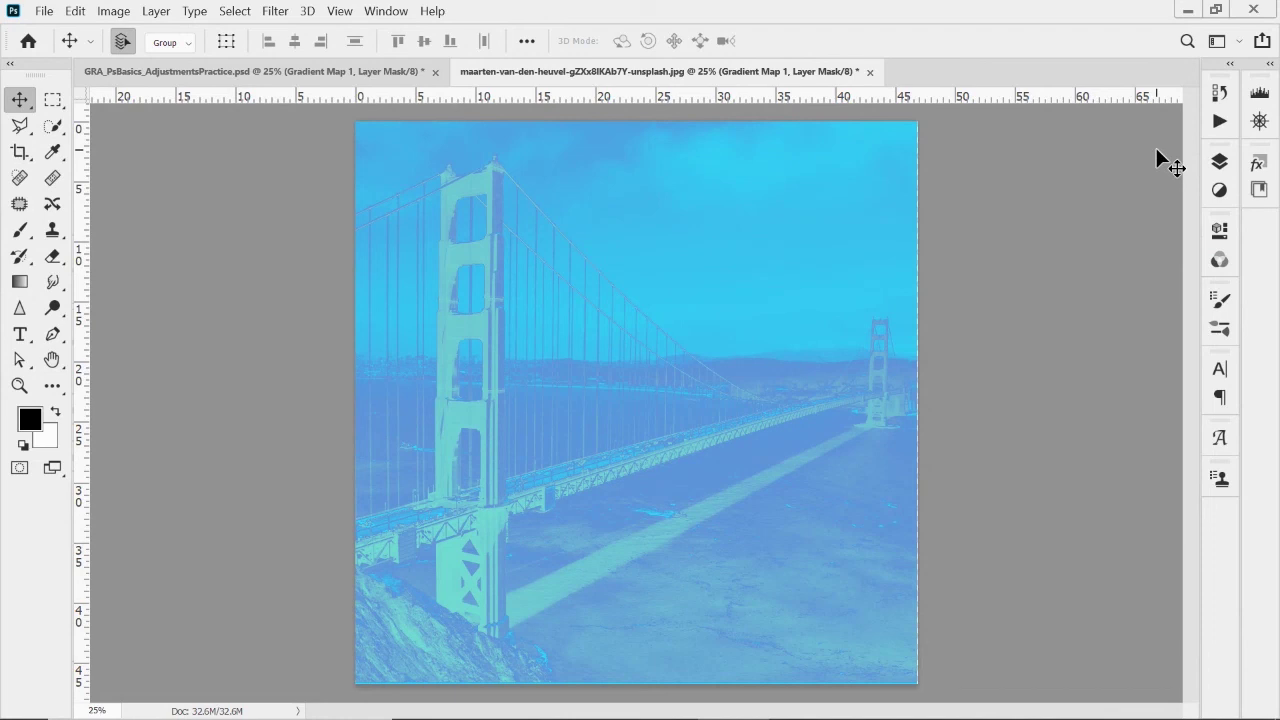